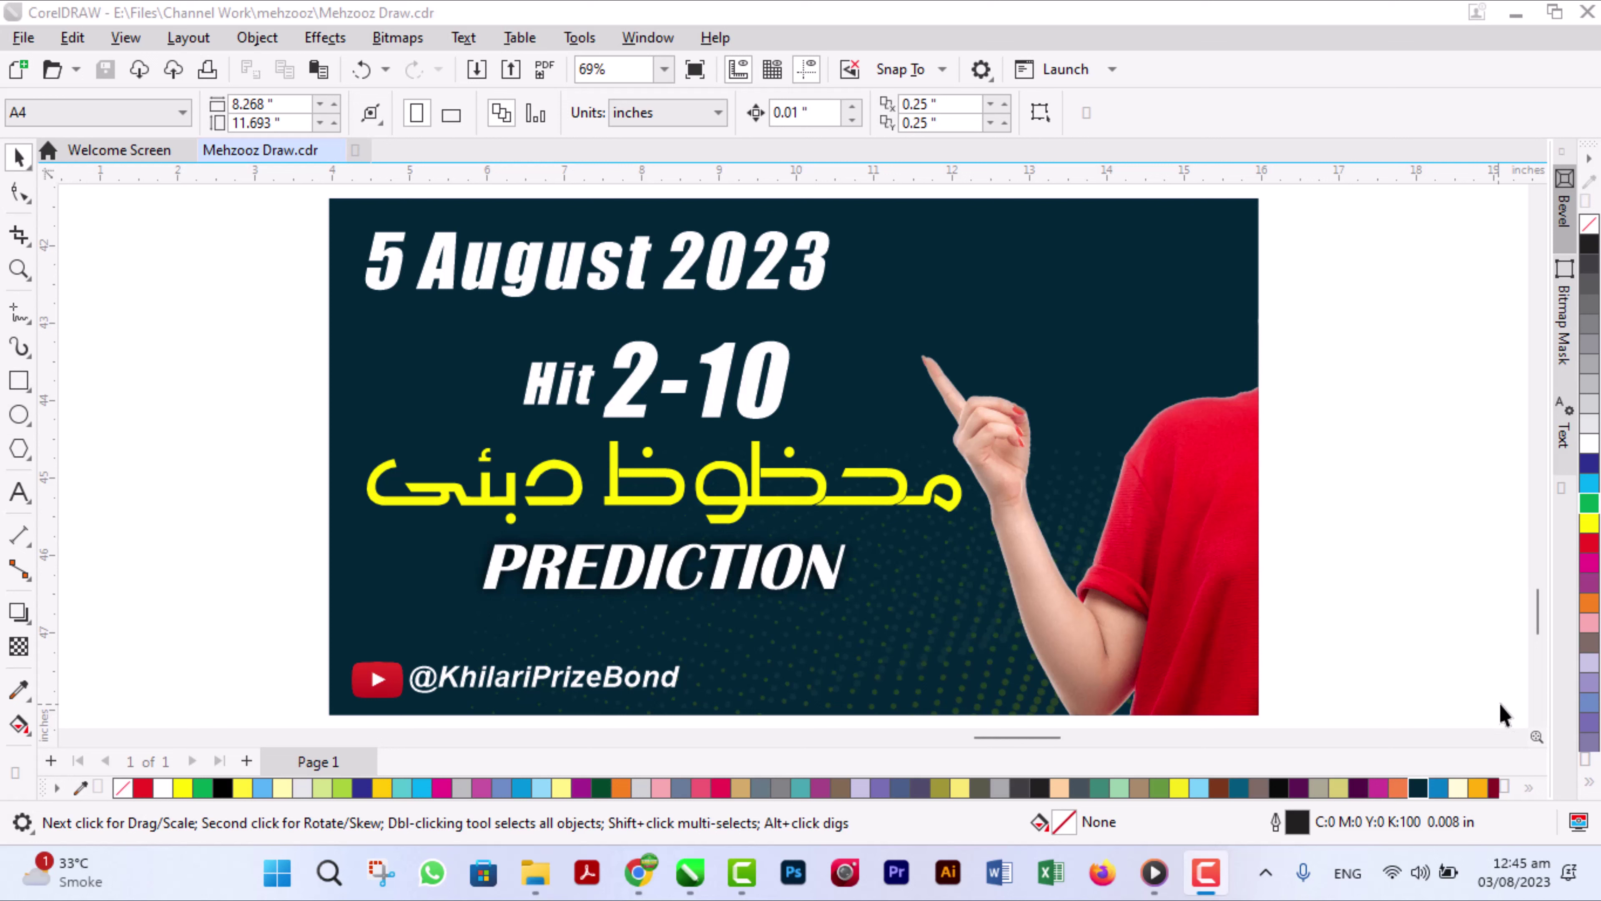
Add artistic text reading "Prediciton Idea" on the blank area below the banner.
{"action": "scroll", "coordinate": [1537, 725], "scroll_direction": "down", "scroll_amount": 5}
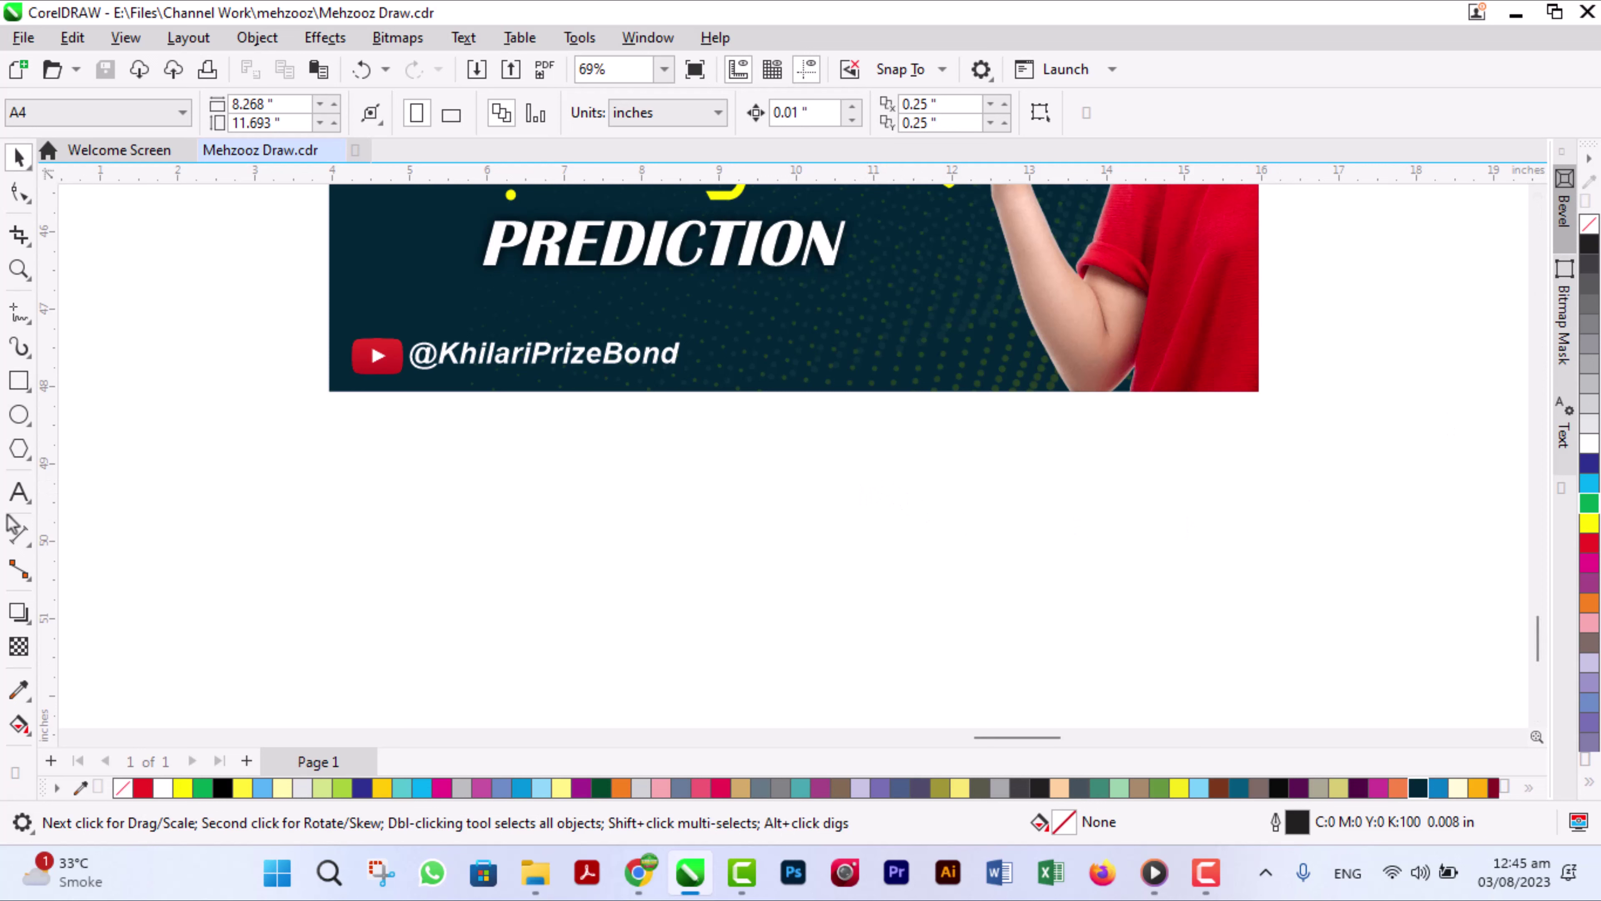
{"action": "left_click", "coordinate": [19, 492]}
{"action": "left_click", "coordinate": [537, 472]}
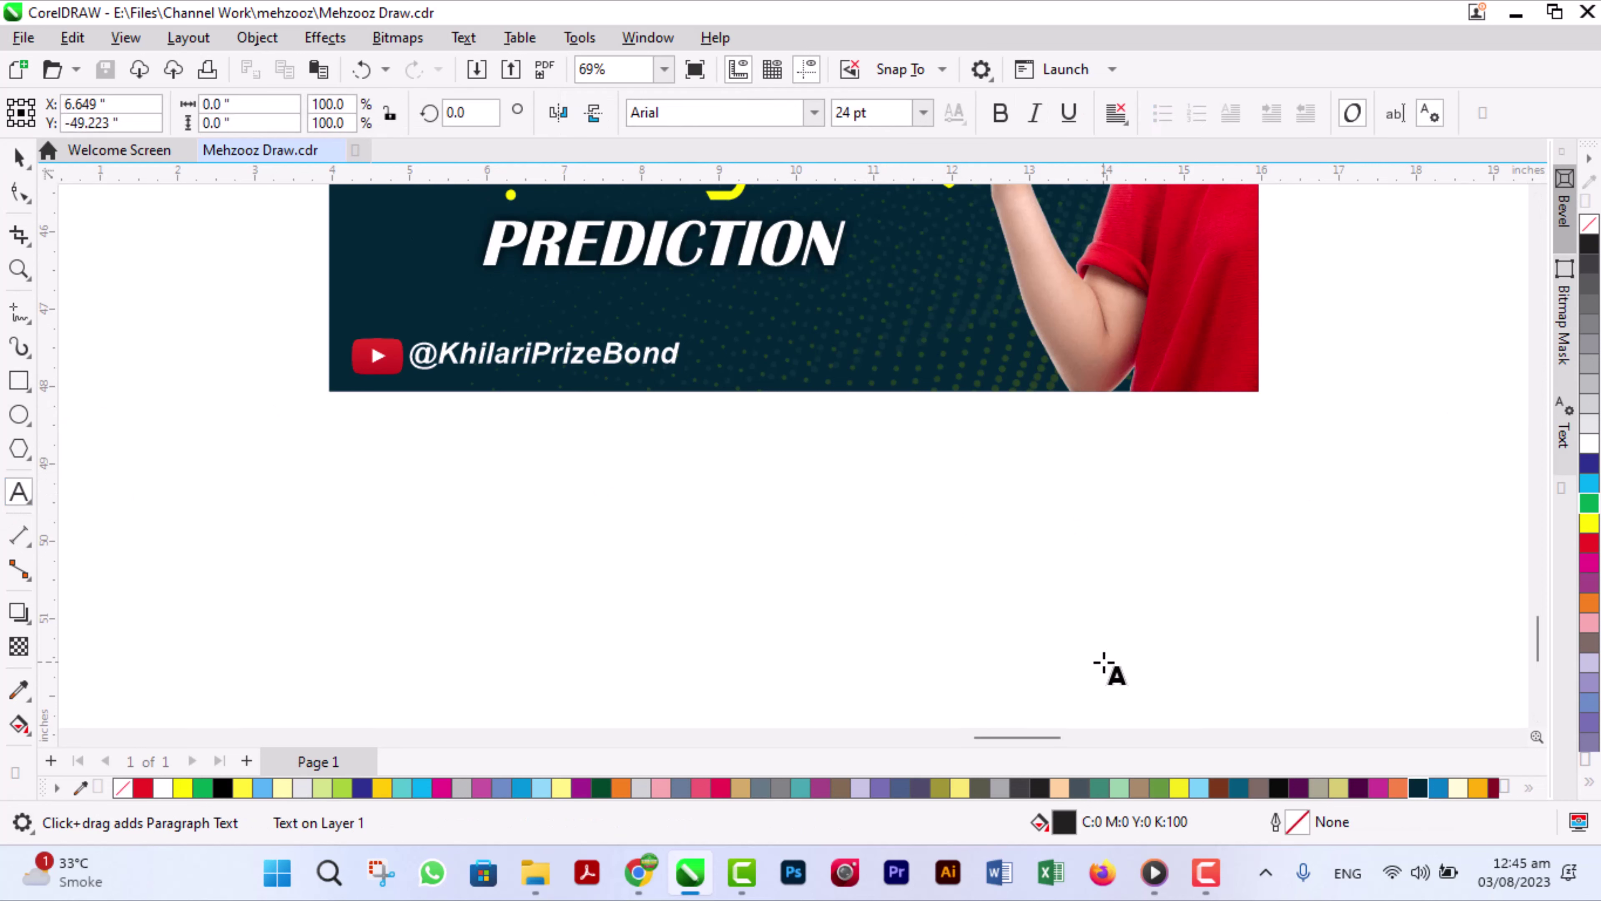
{"action": "type", "text": "Predic"}
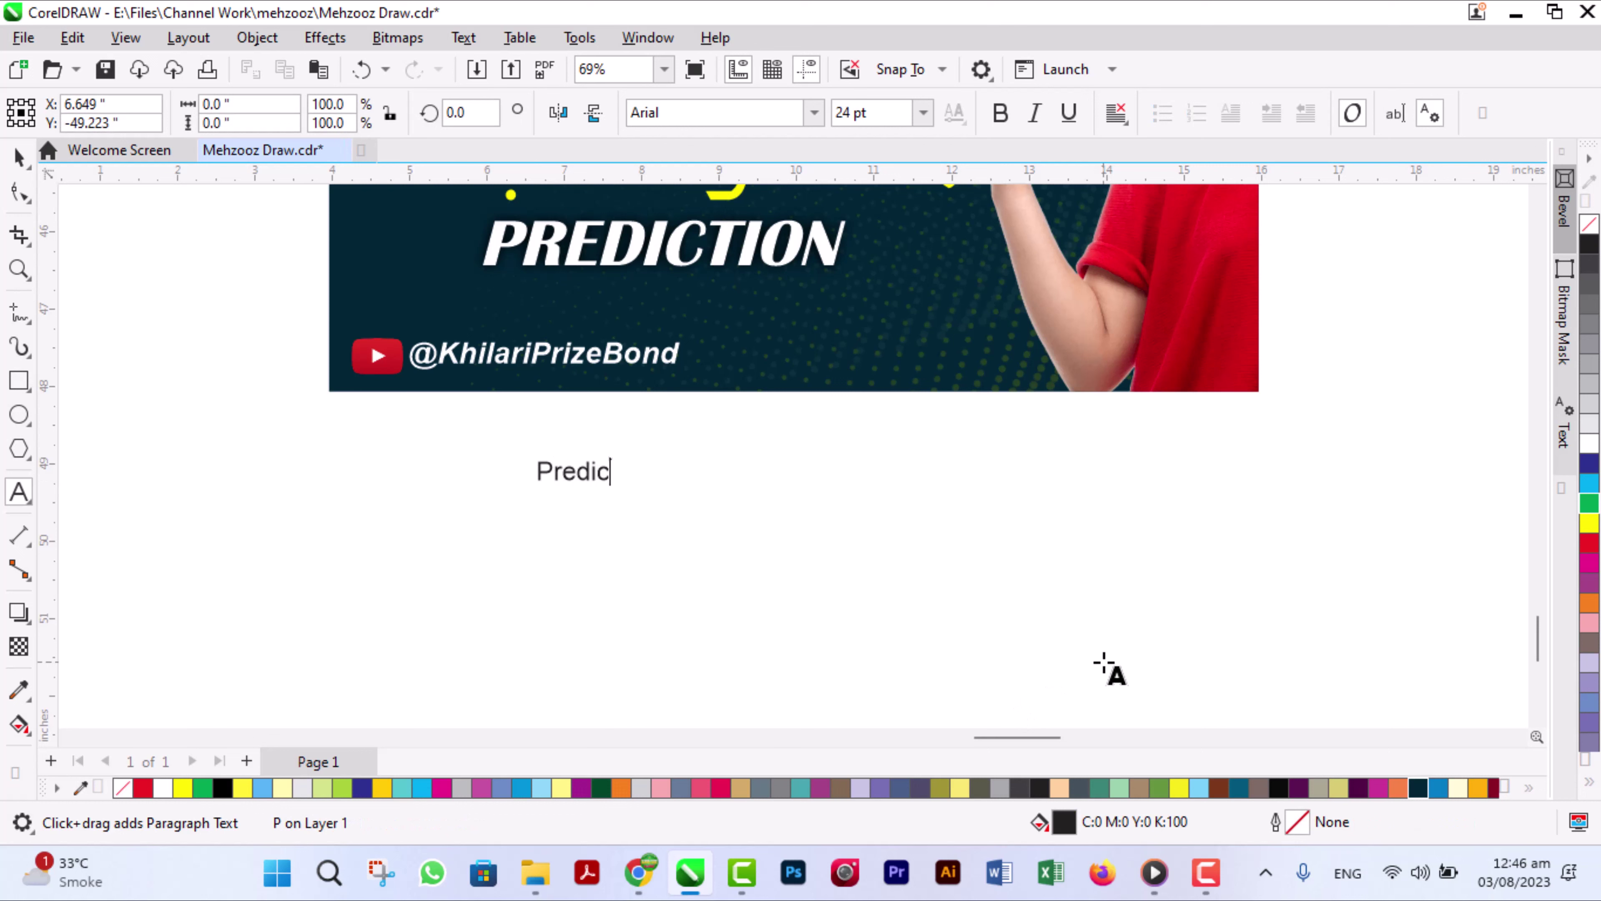
{"action": "type", "text": "iton Idea"}
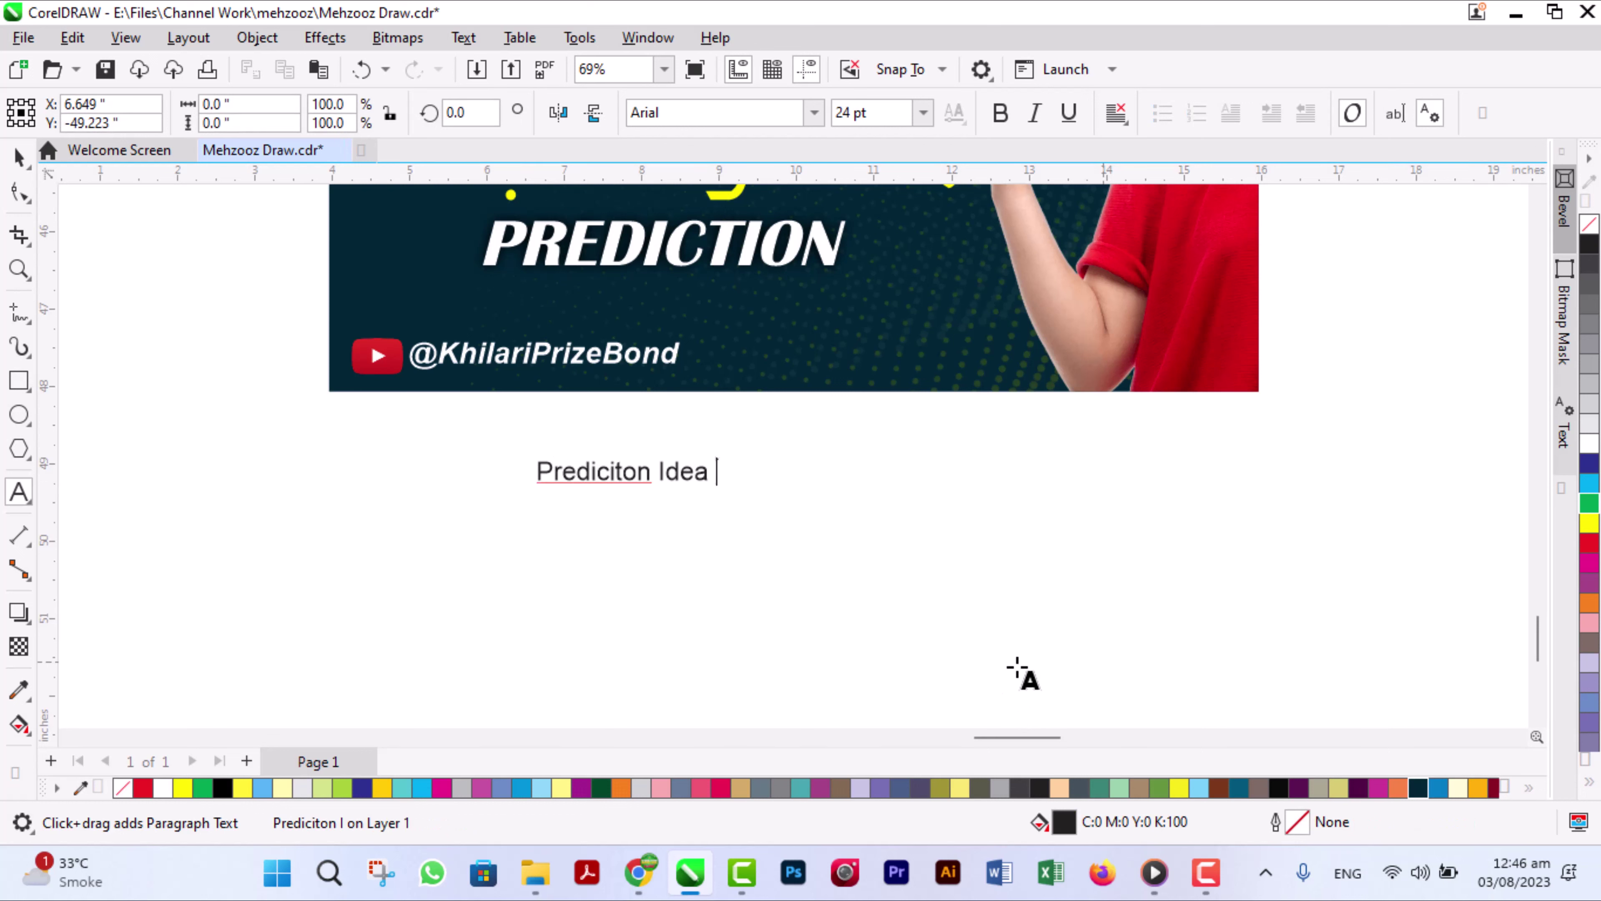
Replace the misspelled first word with the suggestion "Predication" and append "1:" to the text line.
{"action": "left_click", "coordinate": [618, 470]}
{"action": "right_click", "coordinate": [612, 473]}
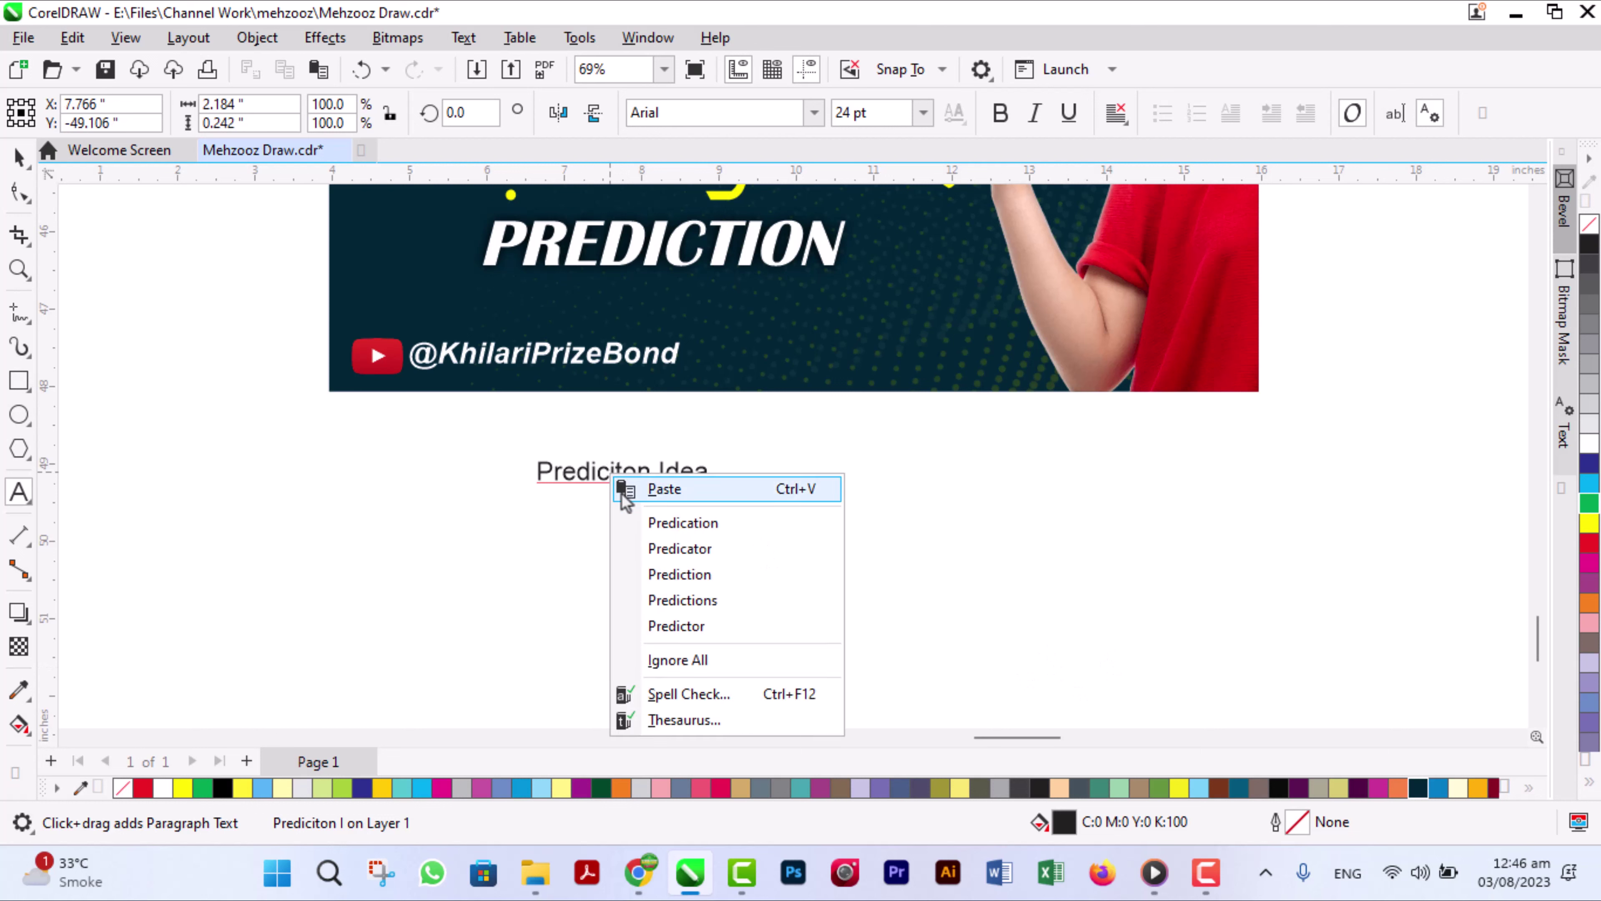
{"action": "left_click", "coordinate": [630, 524]}
{"action": "left_click", "coordinate": [555, 483]}
{"action": "key", "text": "Escape"}
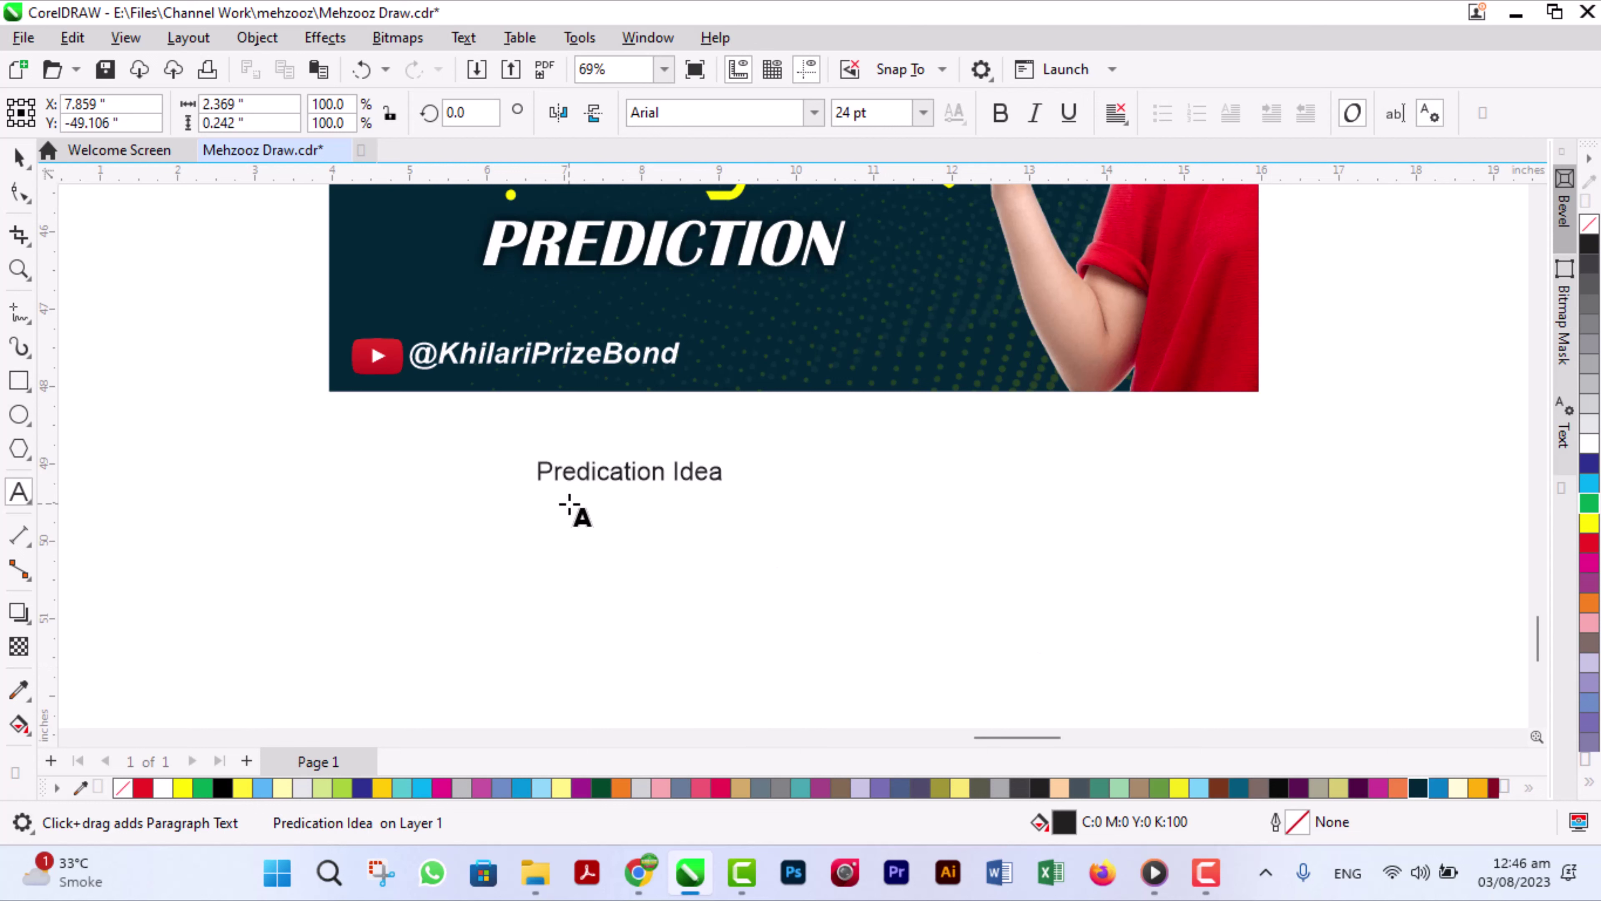
{"action": "type", "text": "1:"}
{"action": "key", "text": "ctrl+space"}
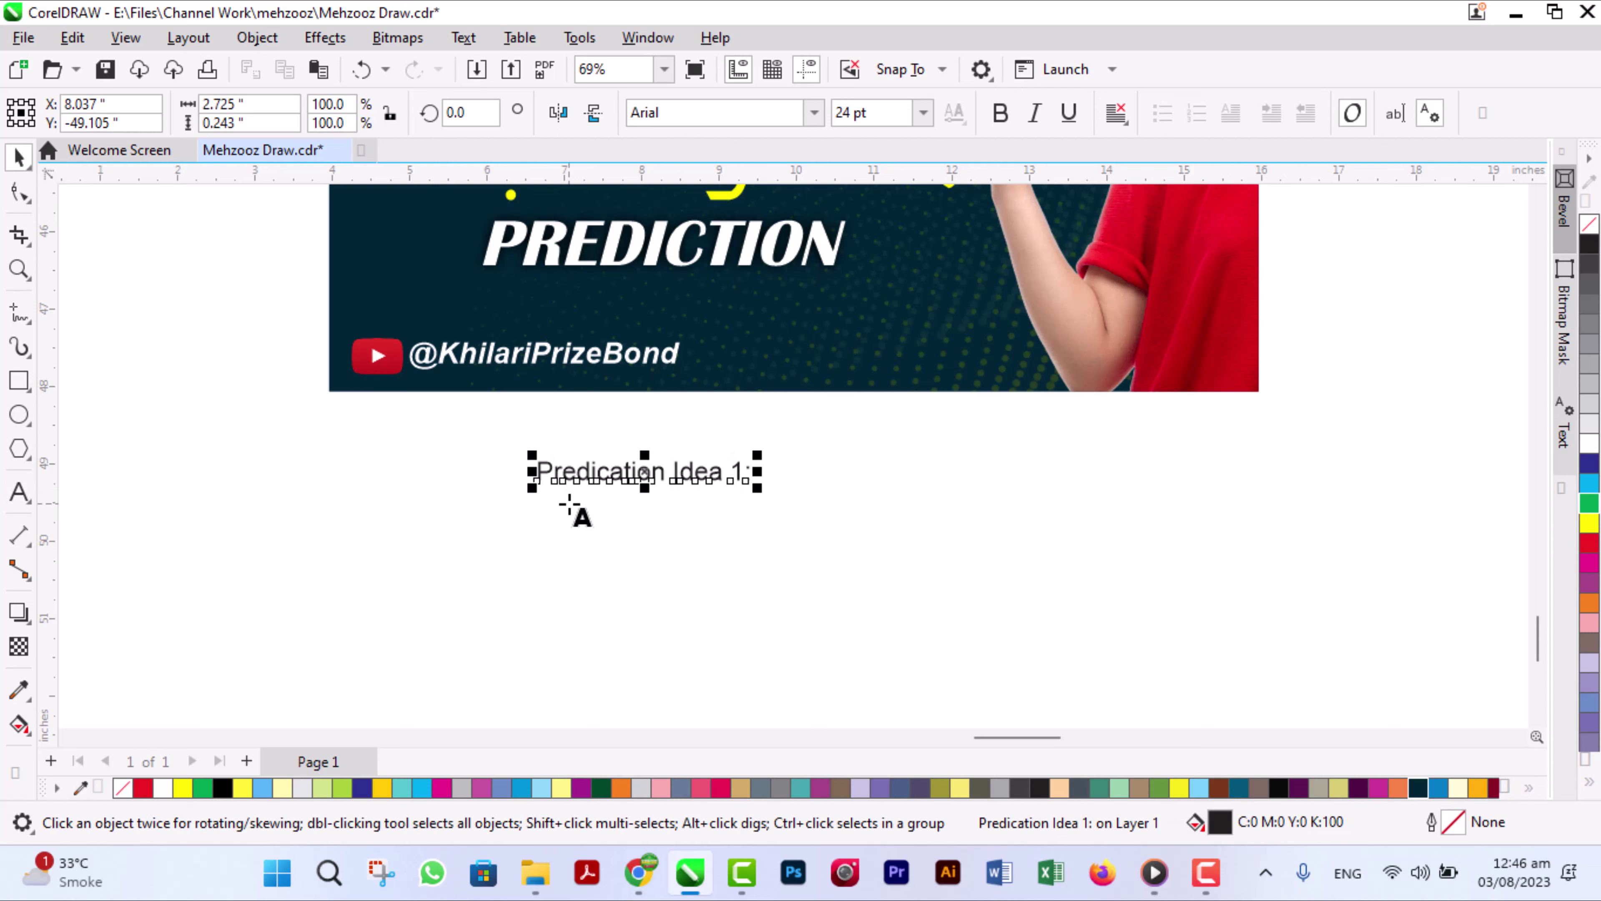
Restyle the "Predication Idea 1:" heading in Rage Italic LET at about 57 pt and duplicate it just below.
{"action": "left_click_drag", "start_coordinate": [586, 479], "coordinate": [483, 492]}
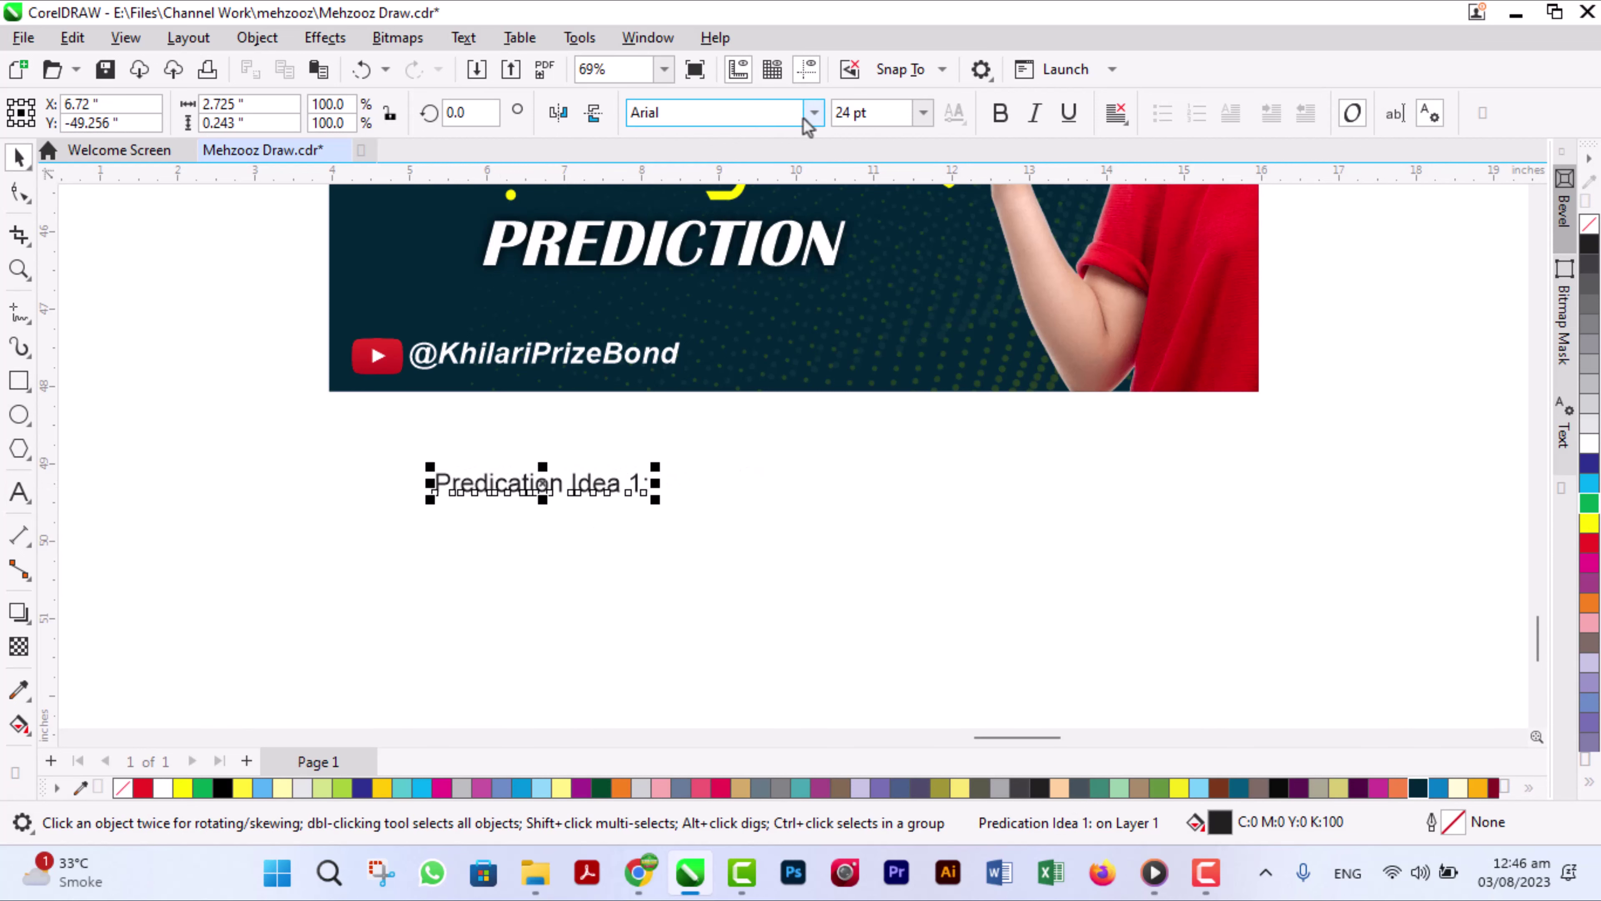
{"action": "left_click", "coordinate": [815, 113]}
{"action": "left_click", "coordinate": [725, 241]}
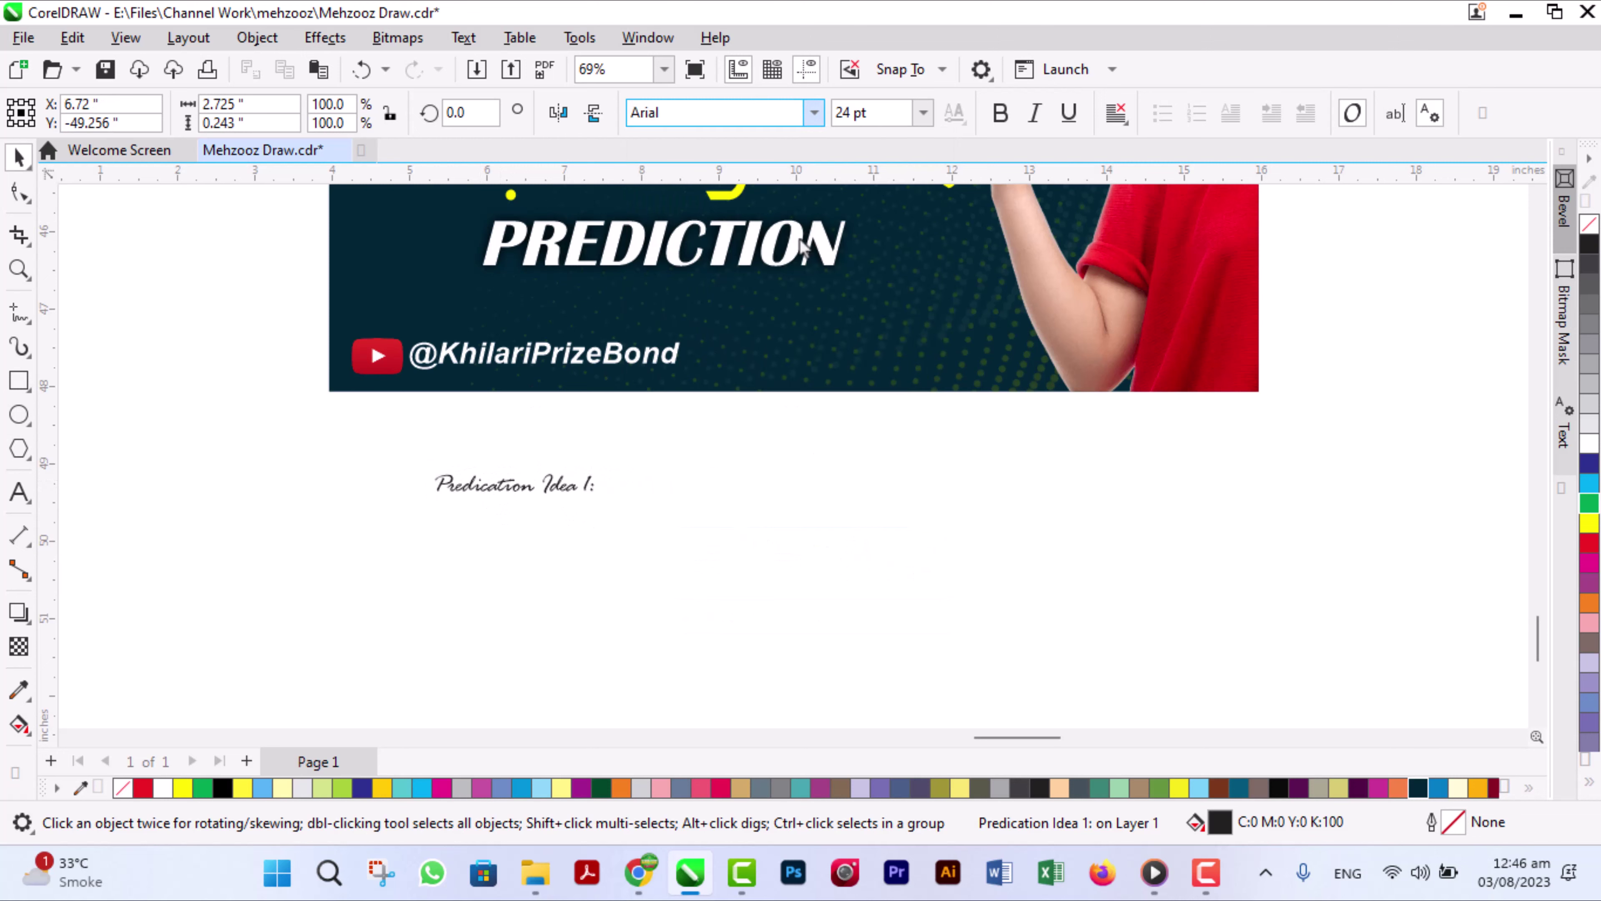
{"action": "left_click_drag", "start_coordinate": [604, 468], "coordinate": [754, 549]}
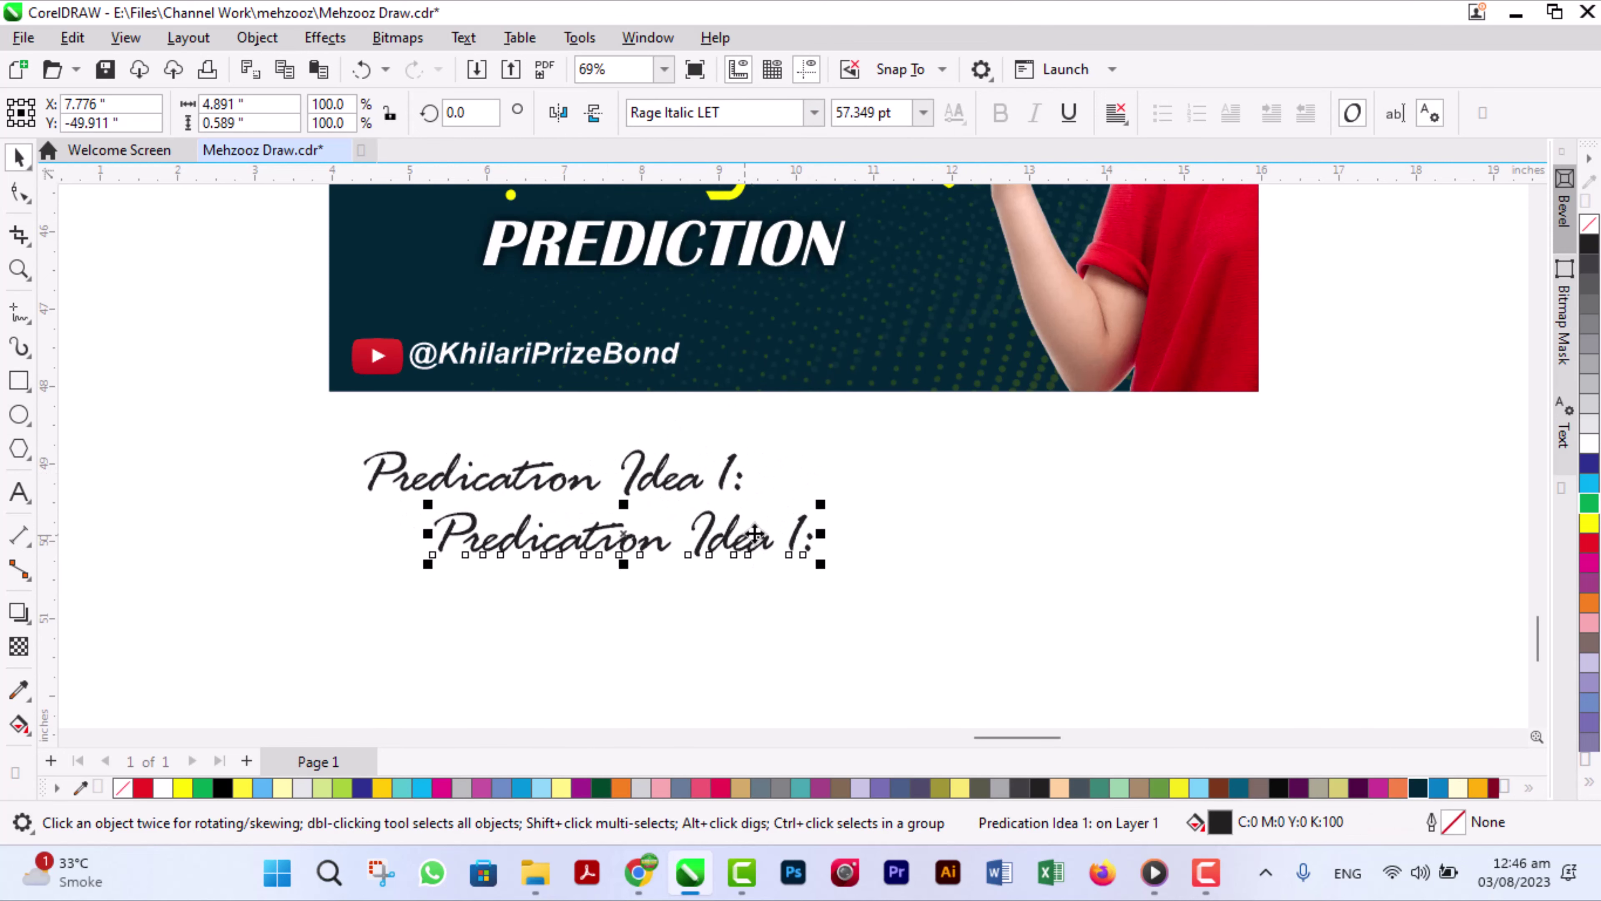
Set the copied heading's font to Impact and scale it to about 50 pt.
{"action": "left_click", "coordinate": [814, 113]}
{"action": "left_click", "coordinate": [785, 211]}
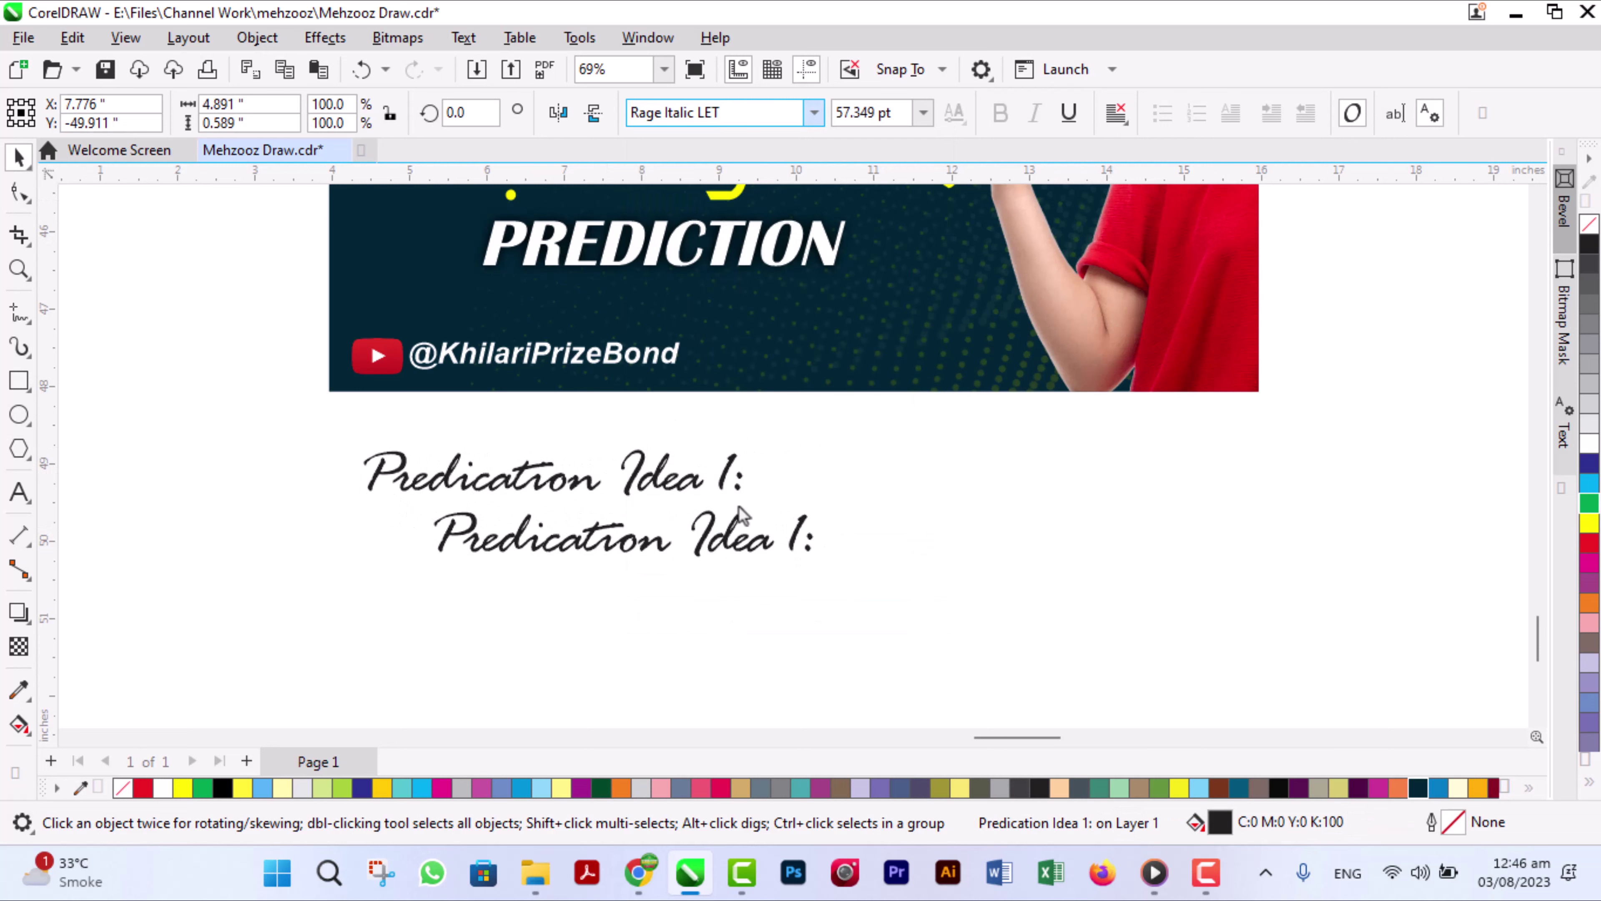
{"action": "left_click_drag", "start_coordinate": [901, 555], "coordinate": [842, 559]}
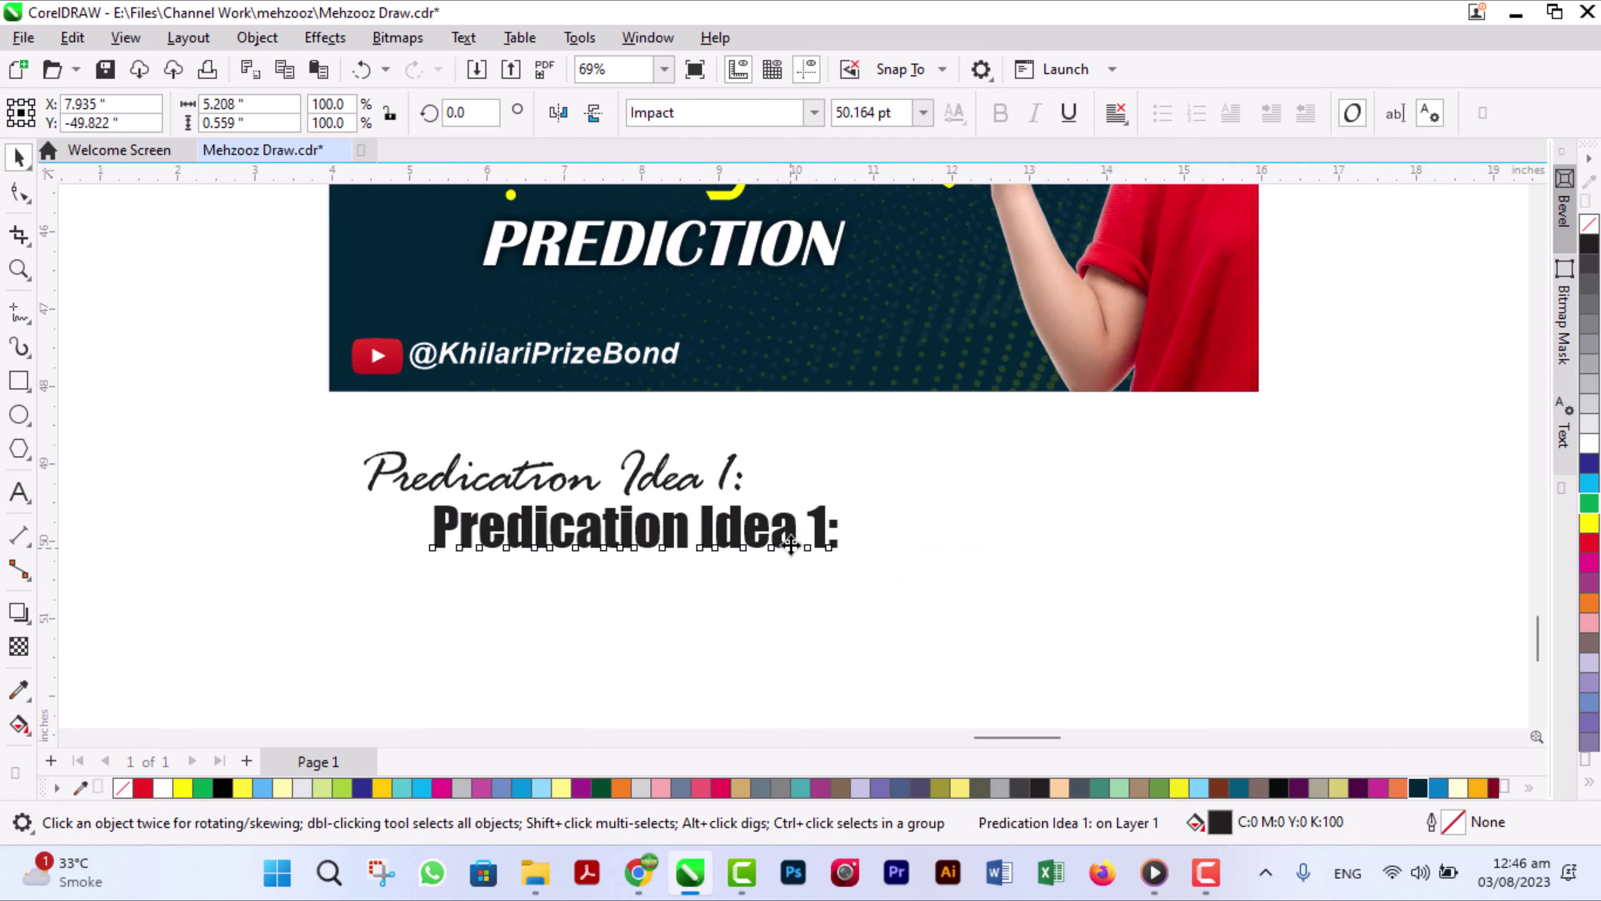
Replace the copied line's text with "5-14-22-37-42" and enlarge it to about 70 pt beneath the heading.
{"action": "double_click", "coordinate": [792, 543]}
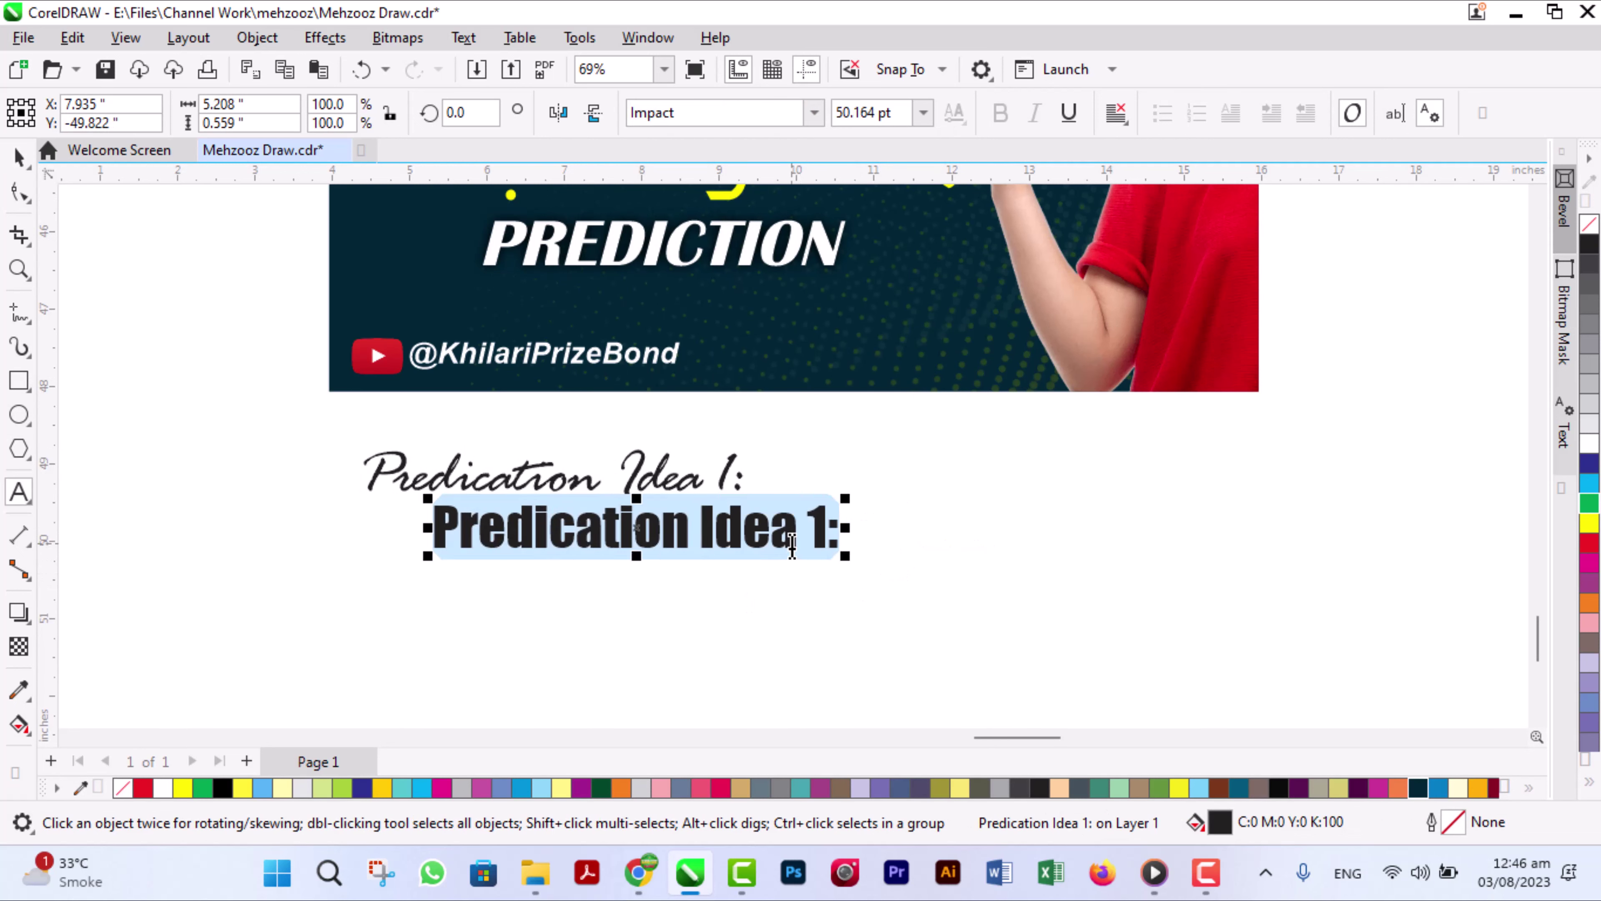
{"action": "type", "text": "5-1"}
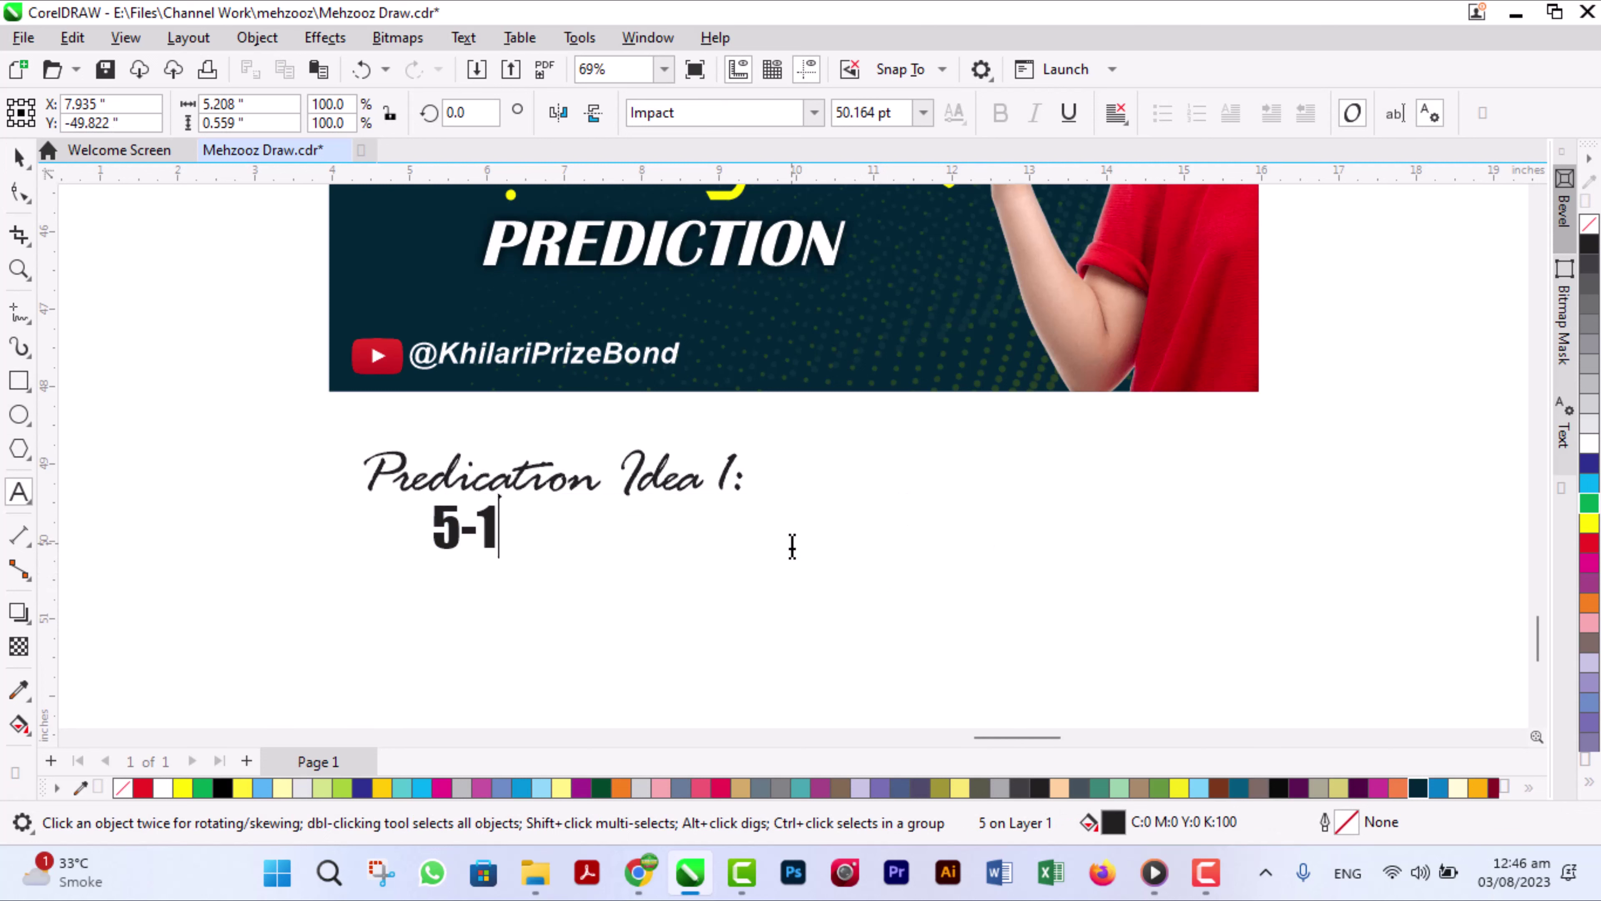
{"action": "type", "text": "4-22-37-"}
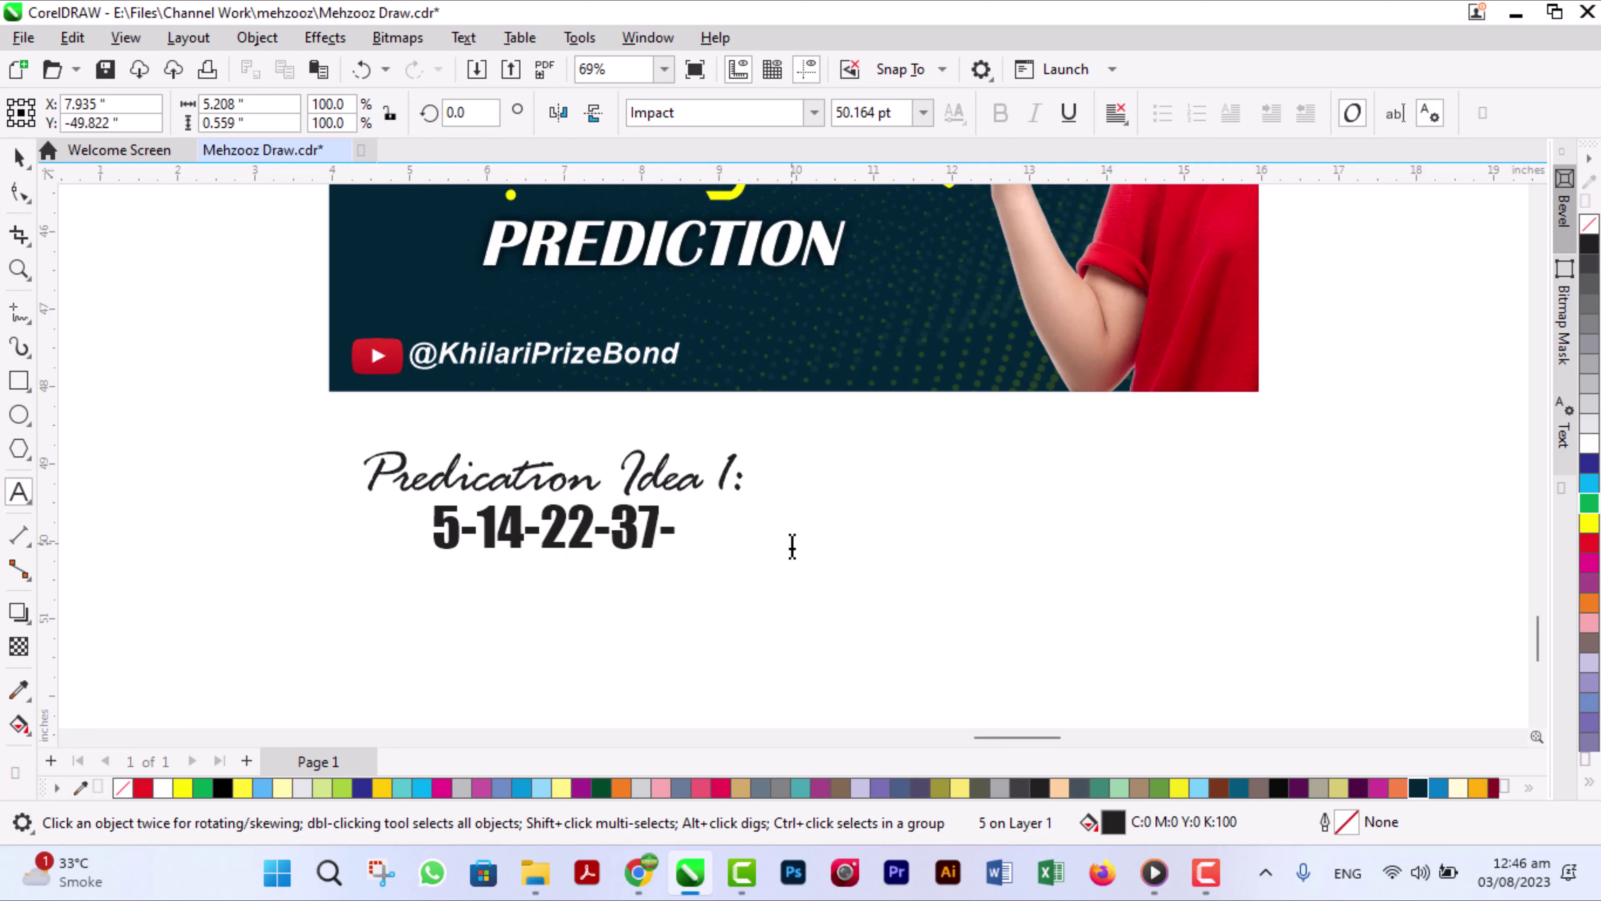
{"action": "type", "text": "42"}
{"action": "key", "text": "ctrl+space"}
{"action": "left_click_drag", "start_coordinate": [737, 556], "coordinate": [848, 591]}
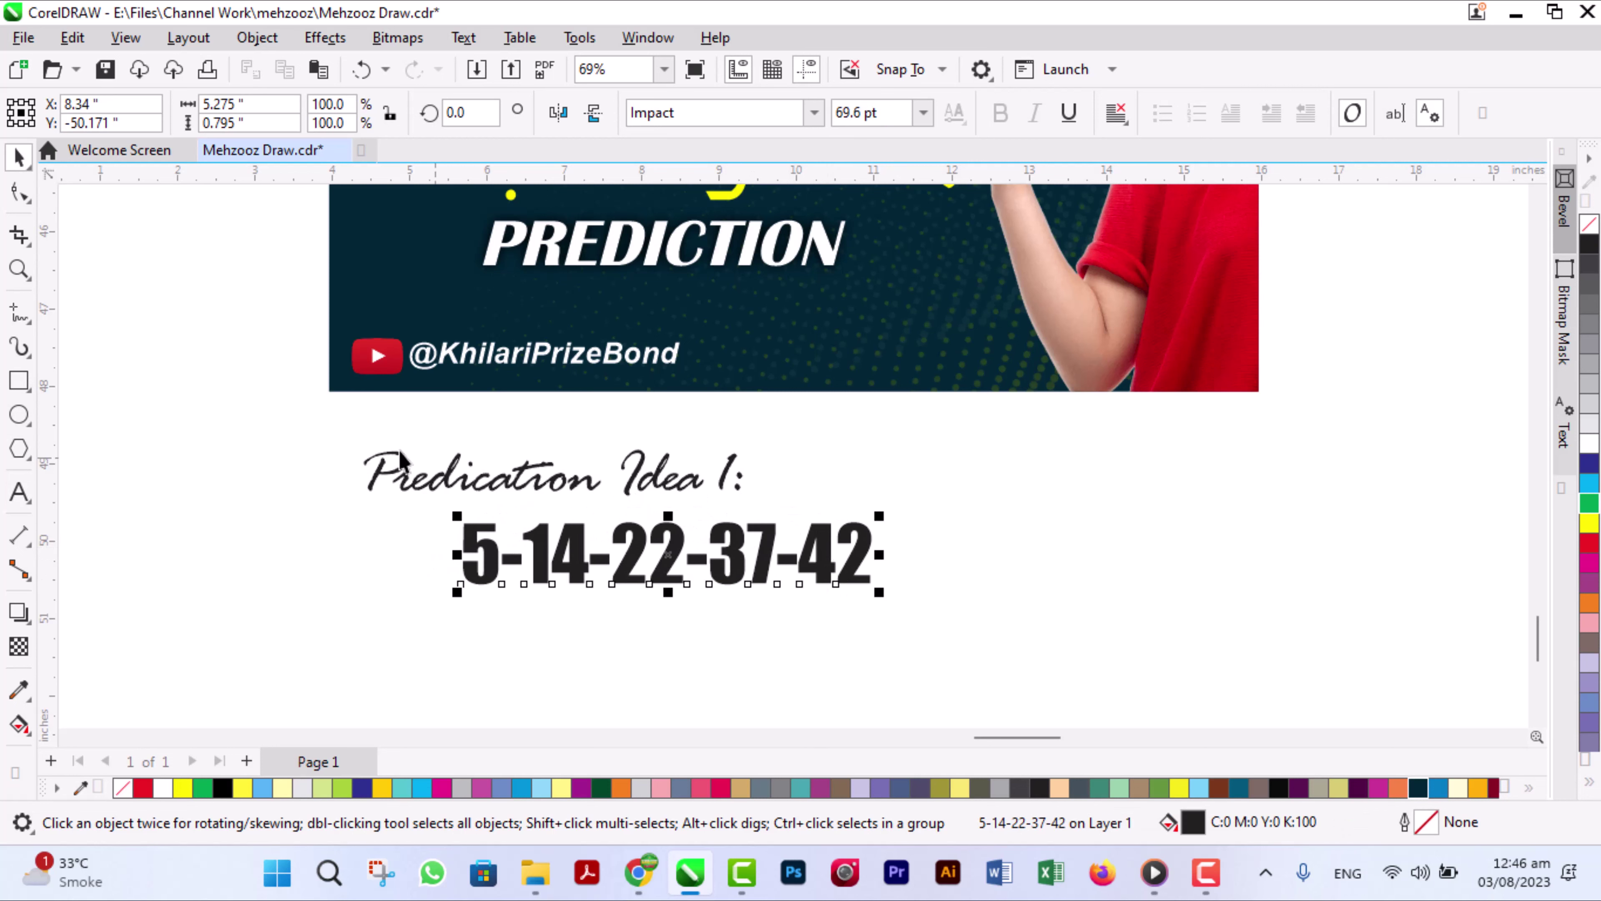
Duplicate the "Predication Idea 1:" heading together with its number line directly below the originals.
{"action": "left_click_drag", "start_coordinate": [328, 433], "coordinate": [1136, 707]}
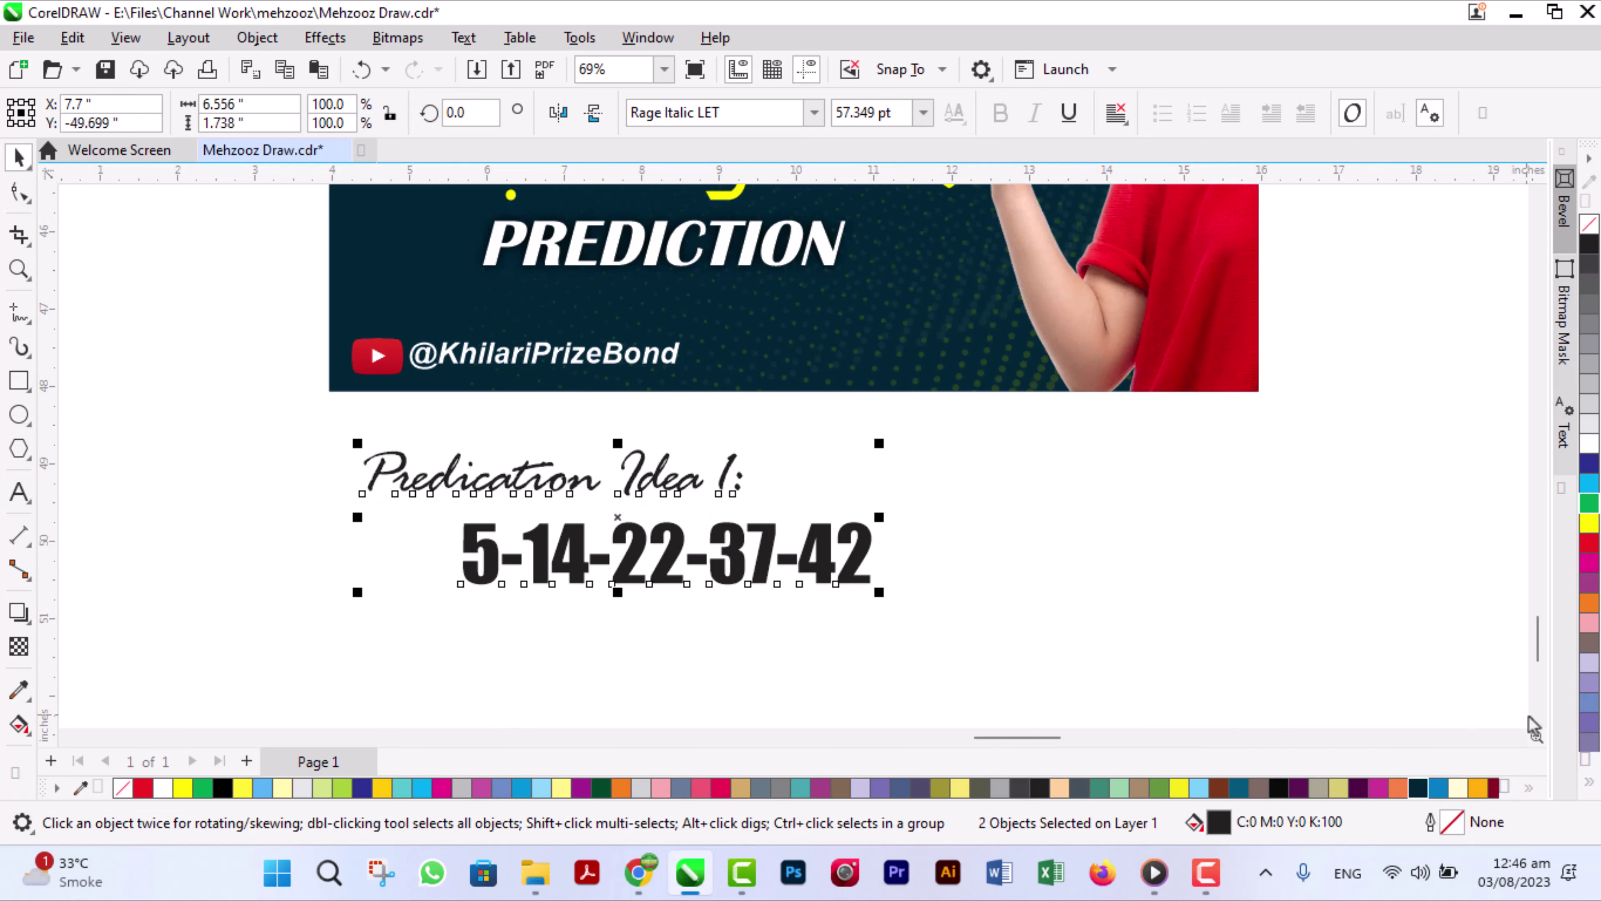
{"action": "scroll", "coordinate": [1528, 719], "scroll_direction": "down", "scroll_amount": 3}
{"action": "left_click_drag", "start_coordinate": [761, 345], "coordinate": [804, 609]}
{"action": "left_click", "coordinate": [607, 656]}
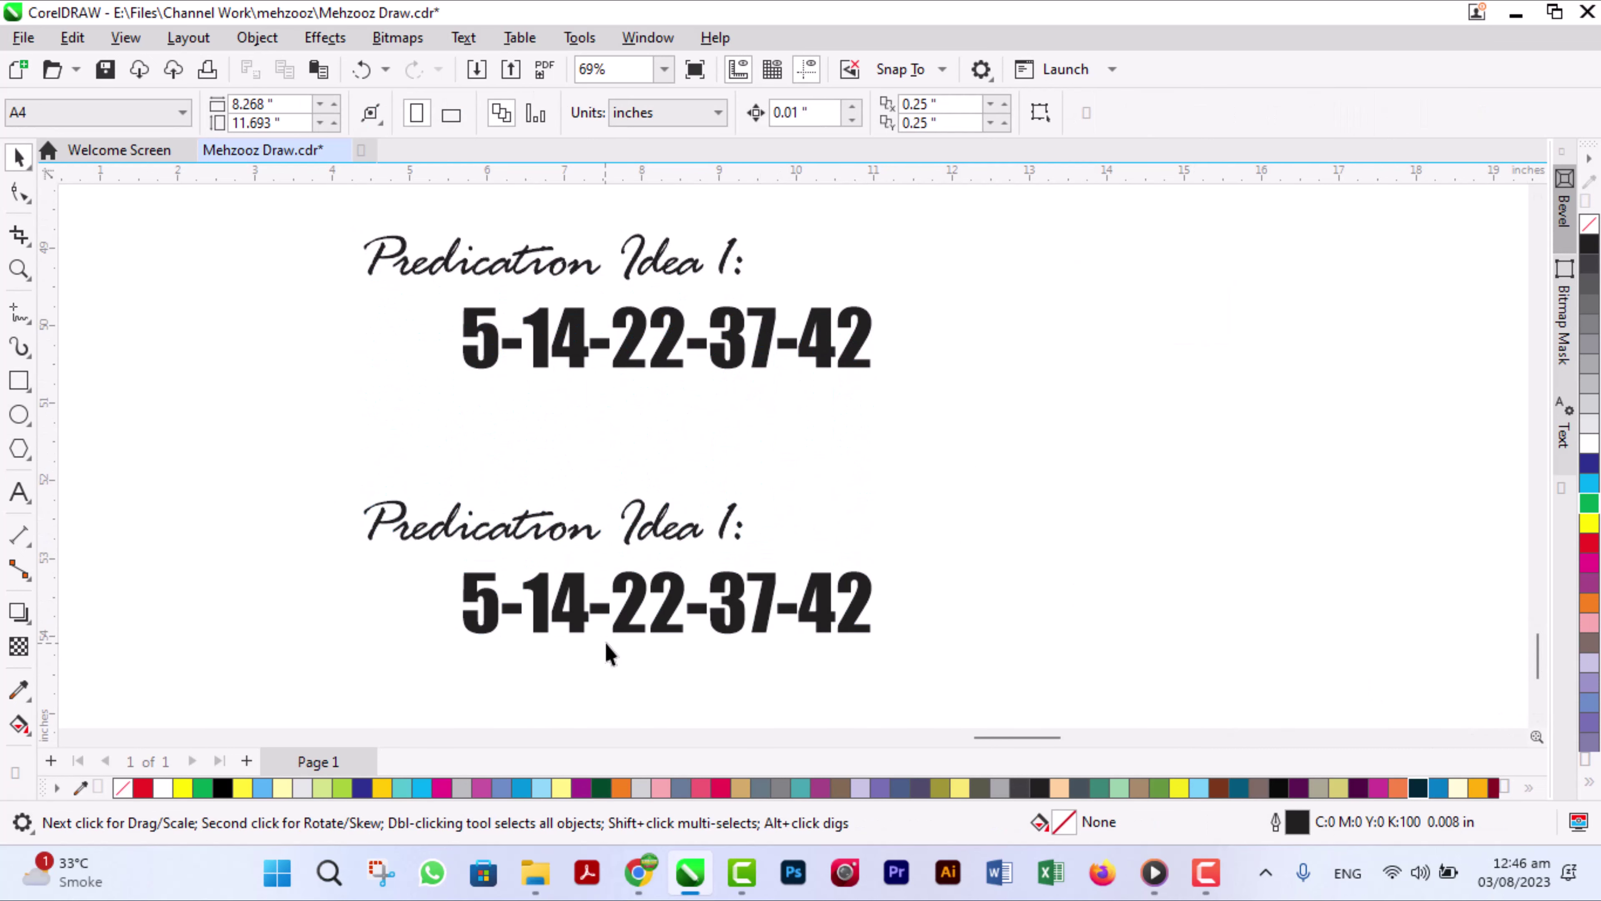
Change the number in the copied heading so it reads "Predication Idea 2:".
{"action": "scroll", "coordinate": [607, 656], "scroll_direction": "up", "scroll_amount": 2}
{"action": "double_click", "coordinate": [774, 475]}
{"action": "left_click_drag", "start_coordinate": [774, 474], "coordinate": [800, 472]}
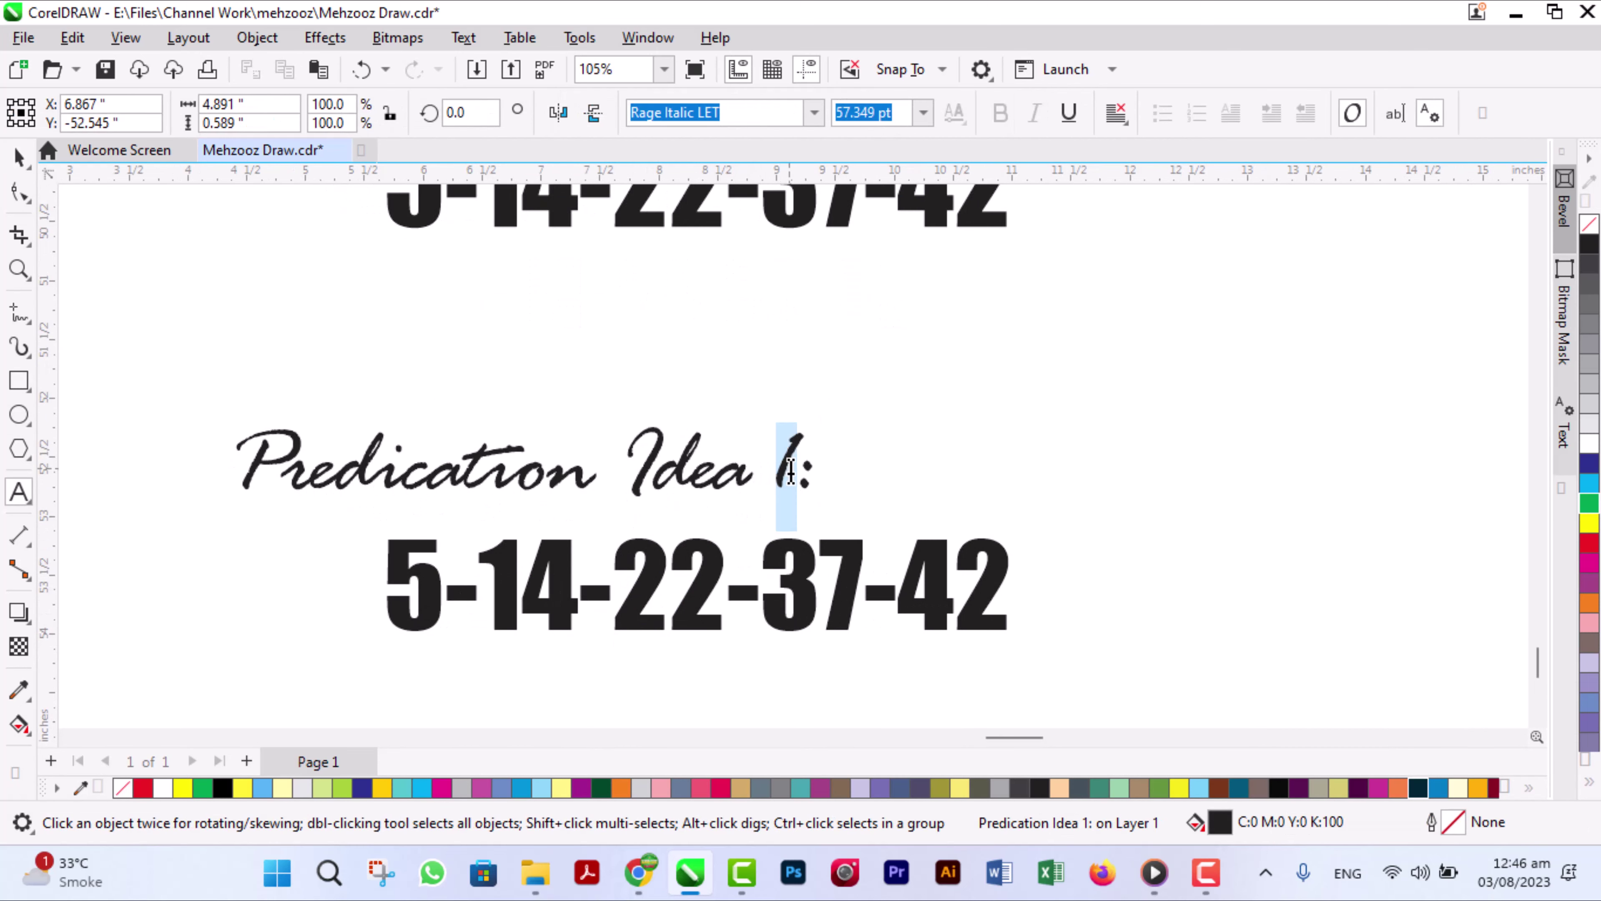
{"action": "type", "text": "2"}
{"action": "key", "text": "ctrl+space"}
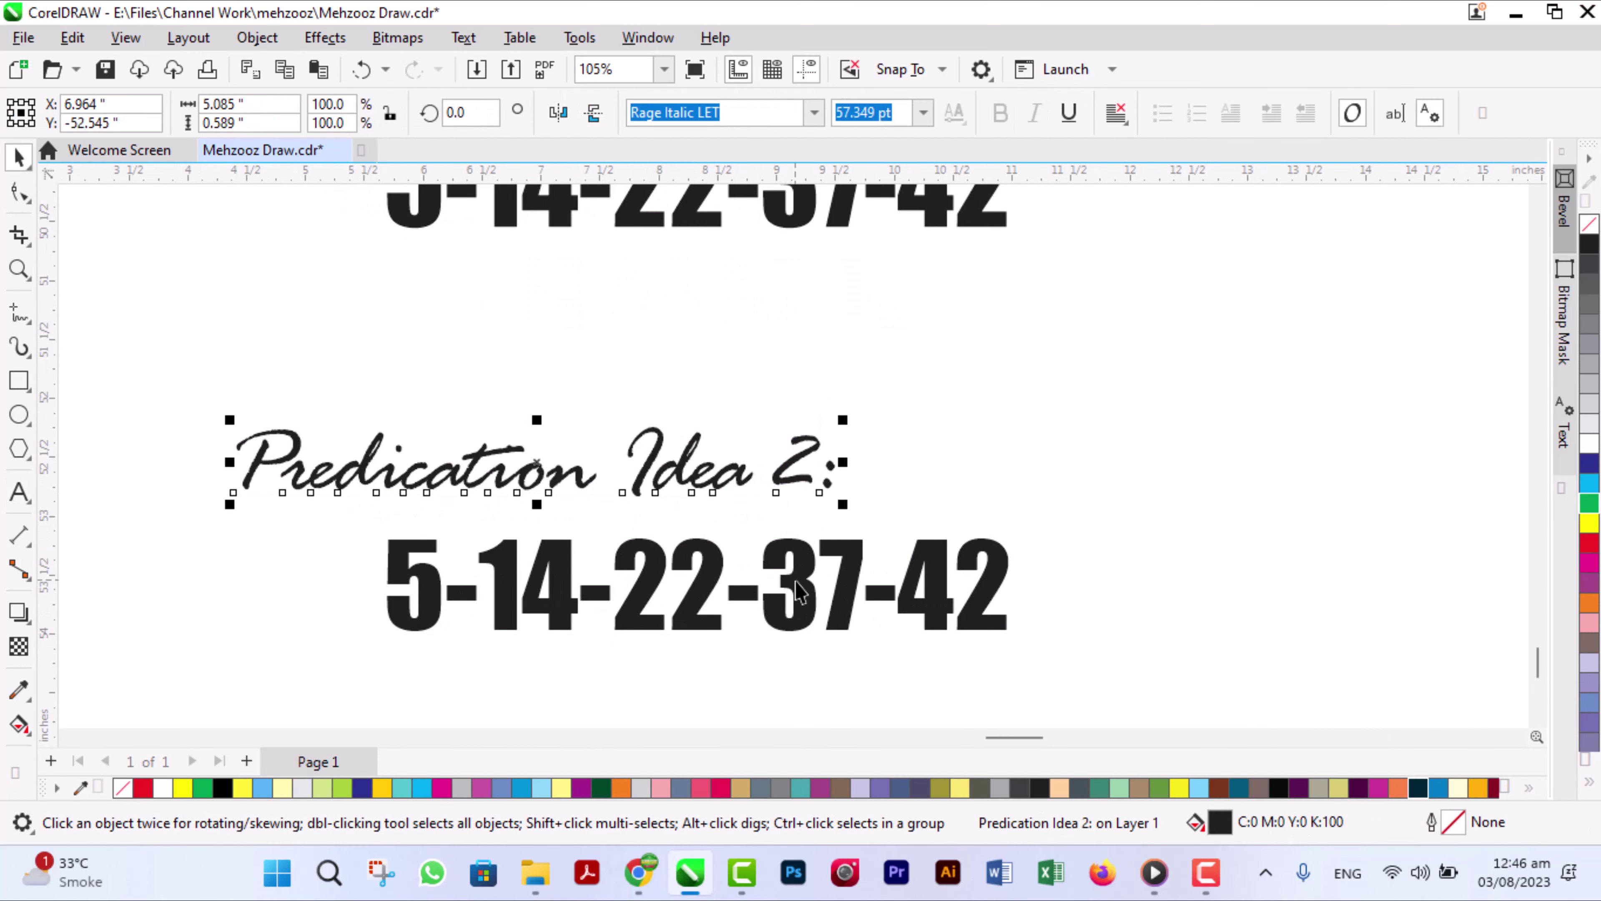
Replace the number line under "Predication Idea 2:" with "1-16-27-35-46".
{"action": "scroll", "coordinate": [803, 624], "scroll_direction": "up", "scroll_amount": 1}
{"action": "double_click", "coordinate": [801, 606]}
{"action": "key", "text": "ctrl+a"}
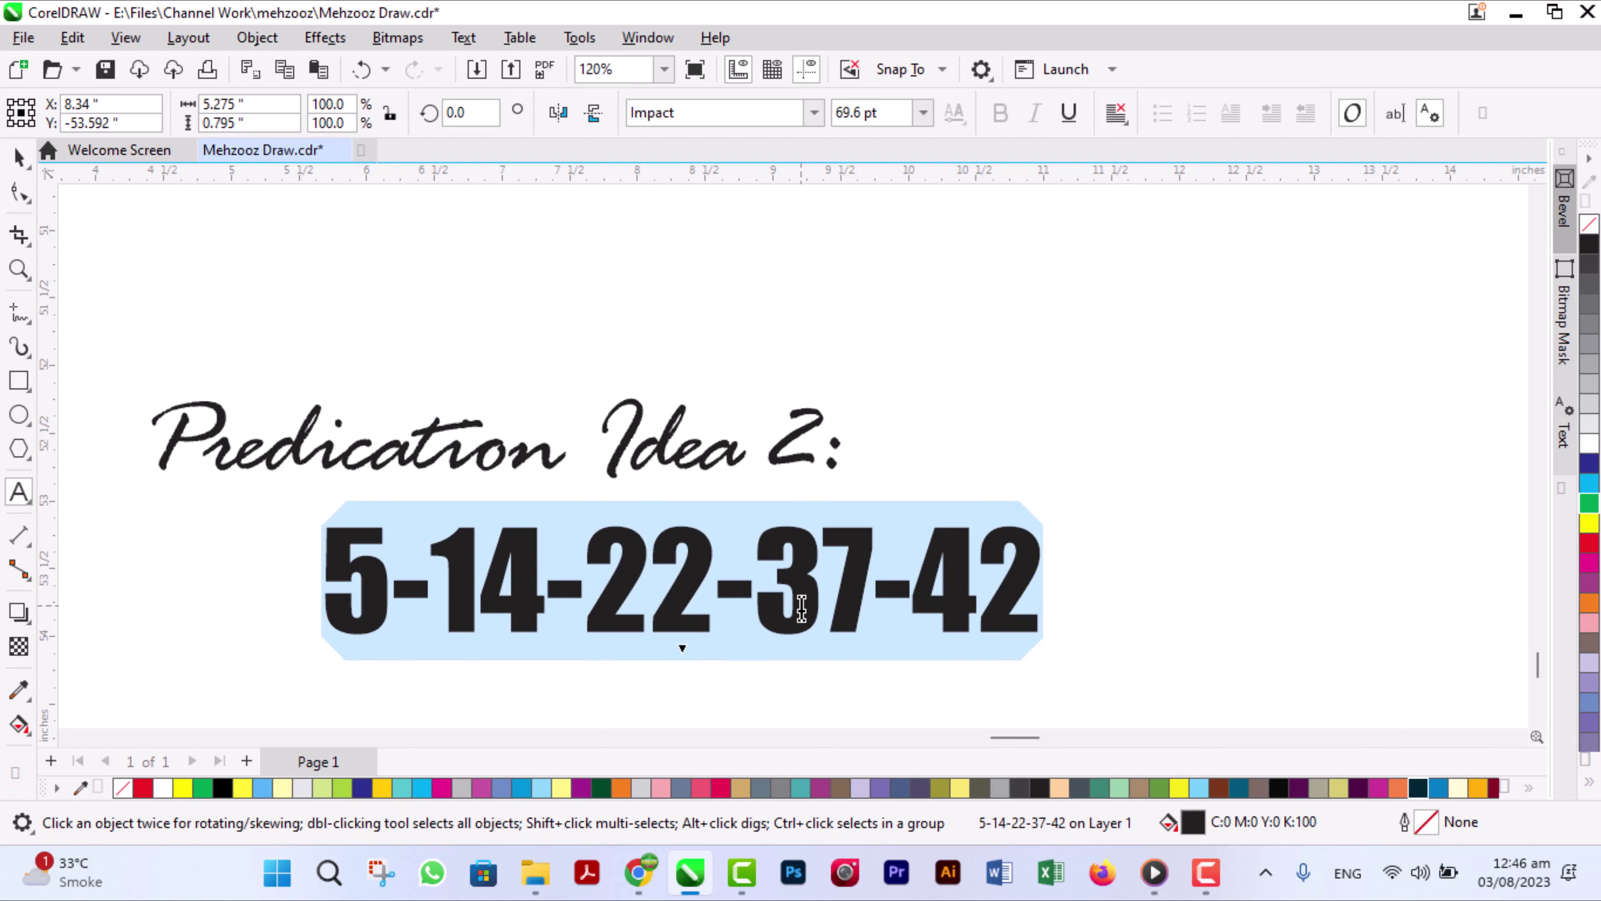
{"action": "type", "text": "1-"}
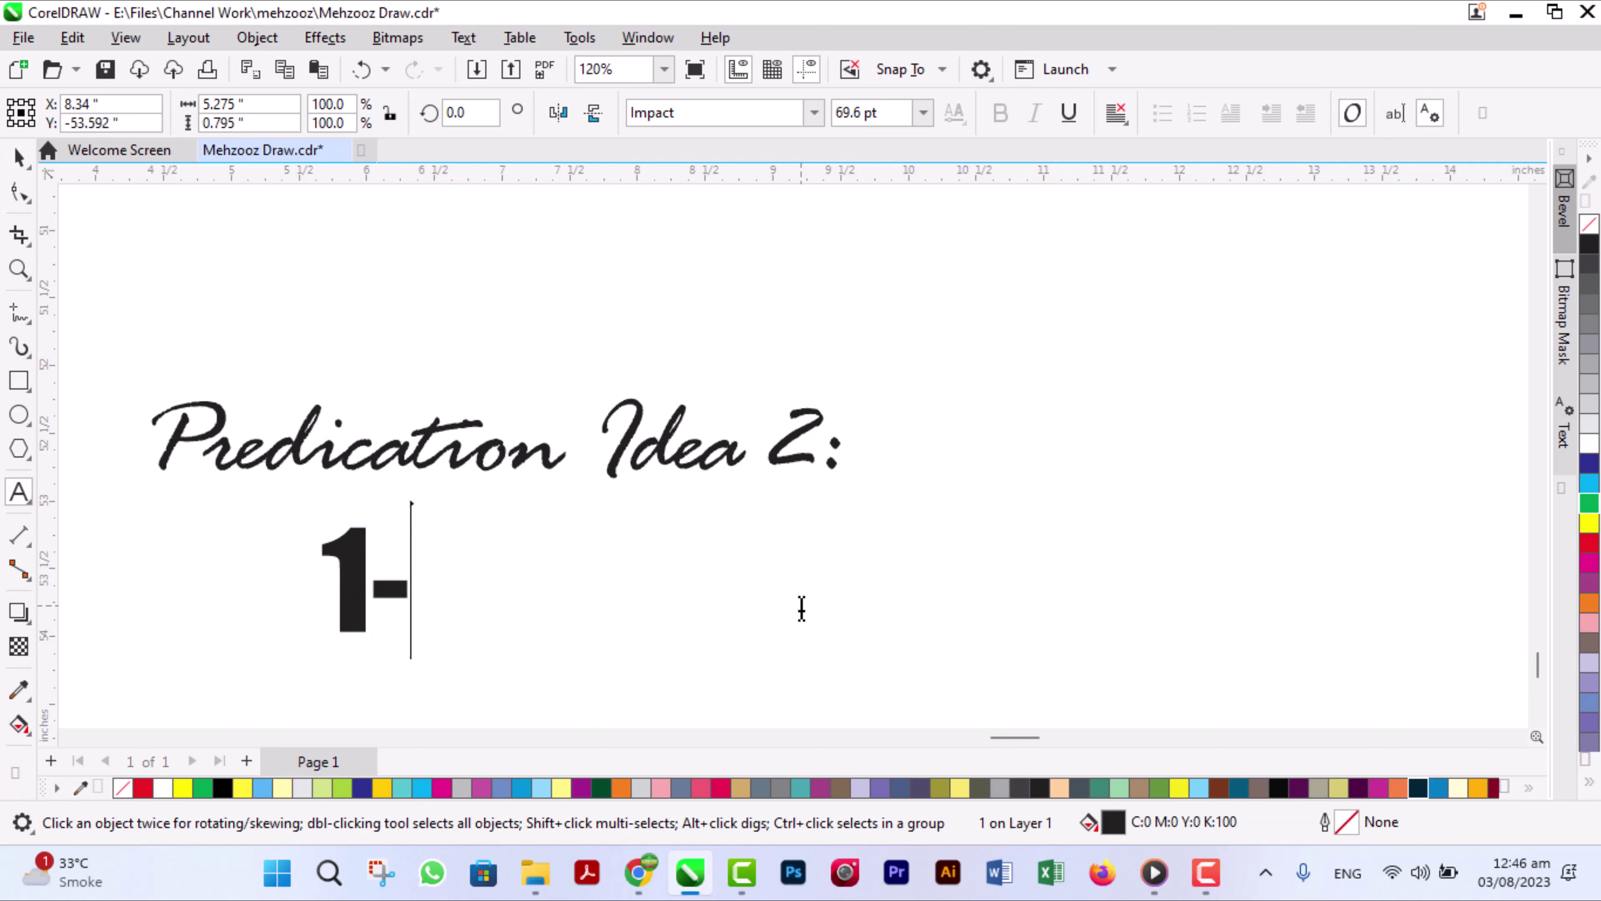
{"action": "type", "text": "16"}
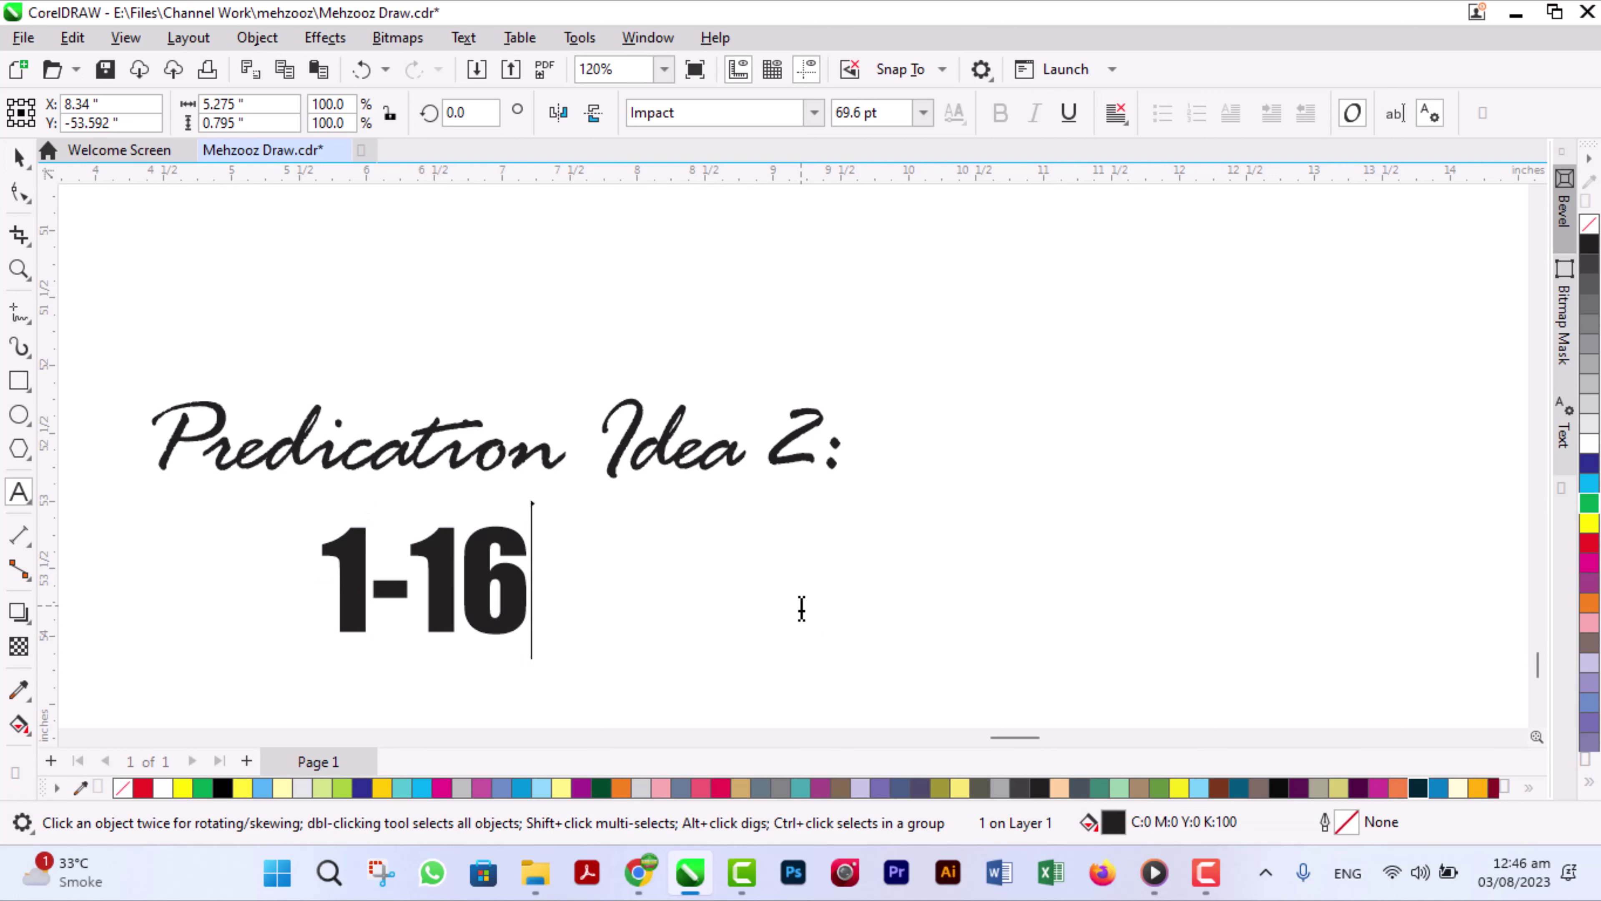
{"action": "type", "text": "-27-"}
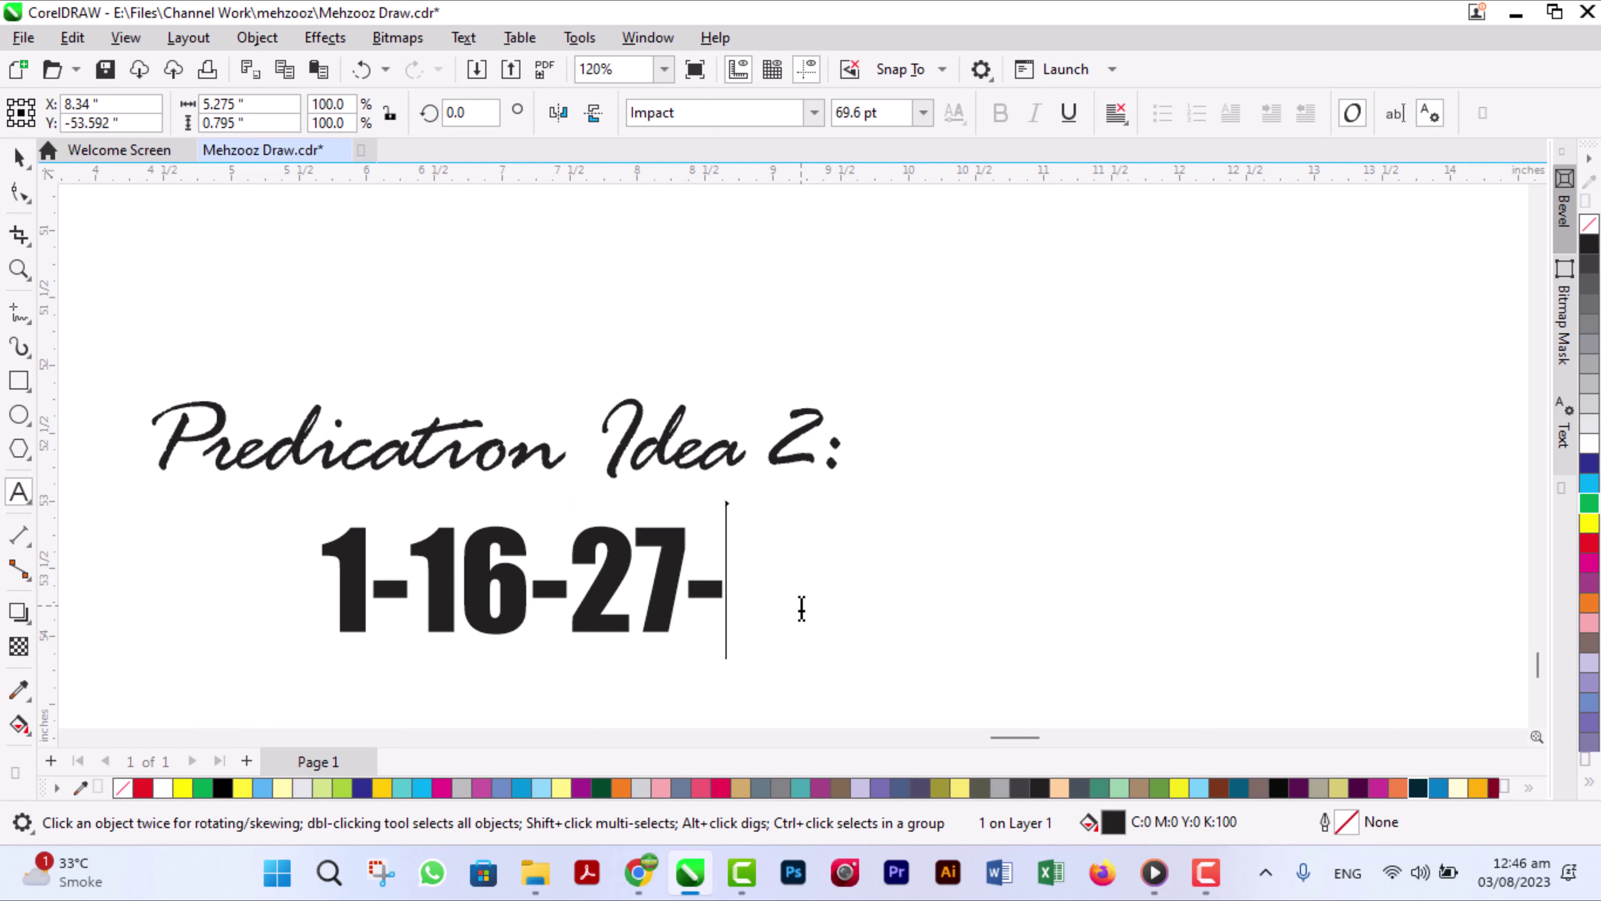
{"action": "type", "text": "35-46"}
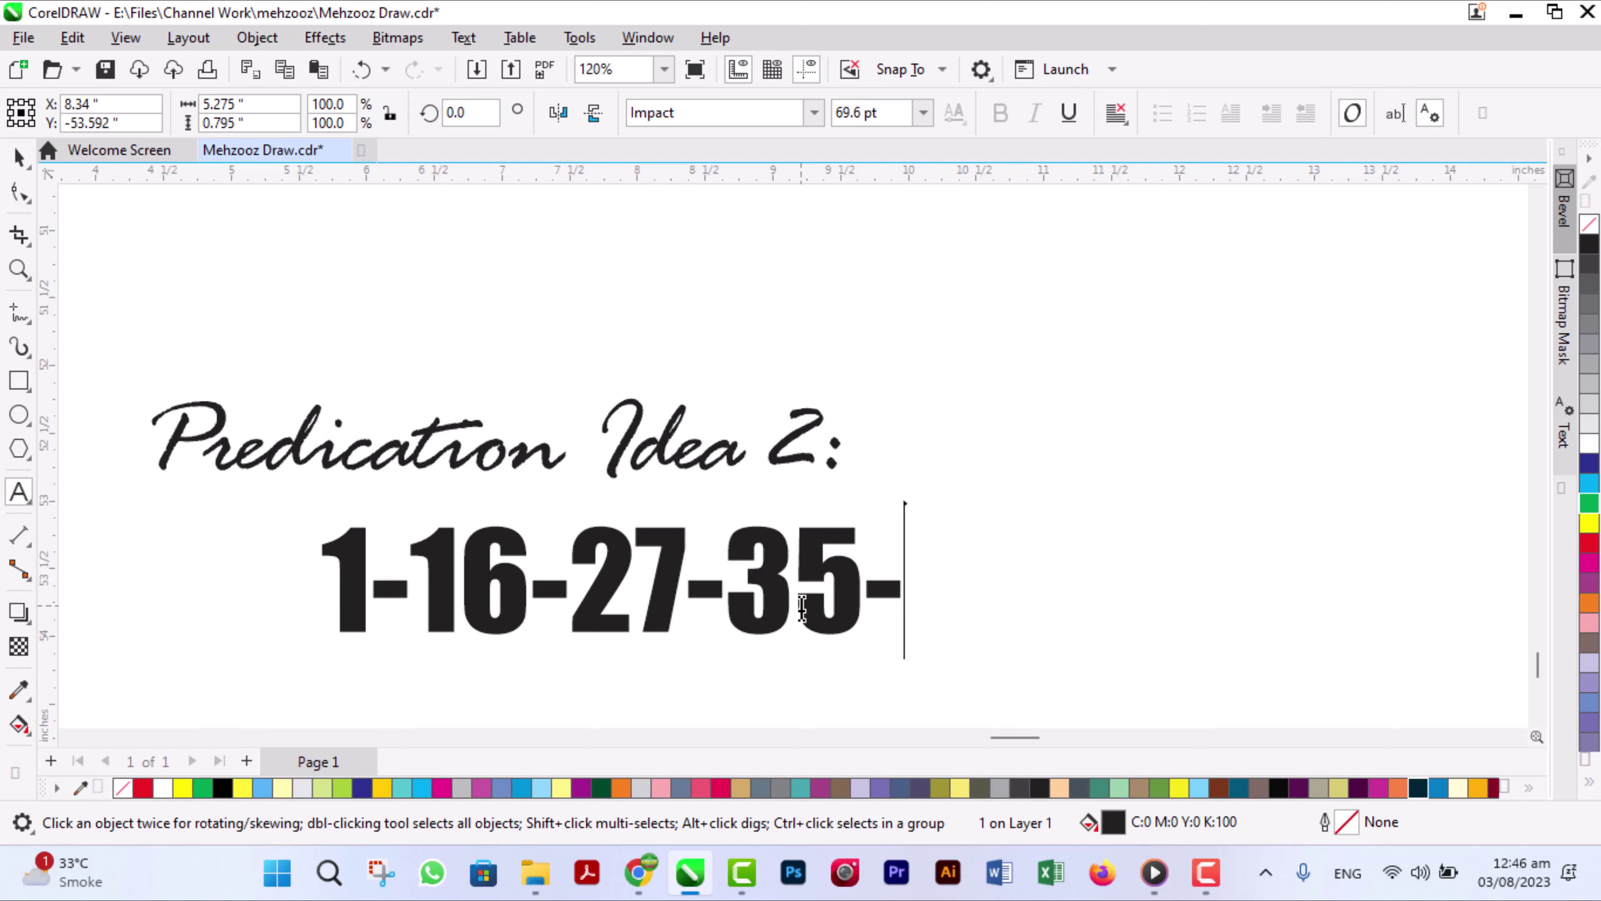
{"action": "key", "text": "Escape"}
{"action": "key", "text": "space"}
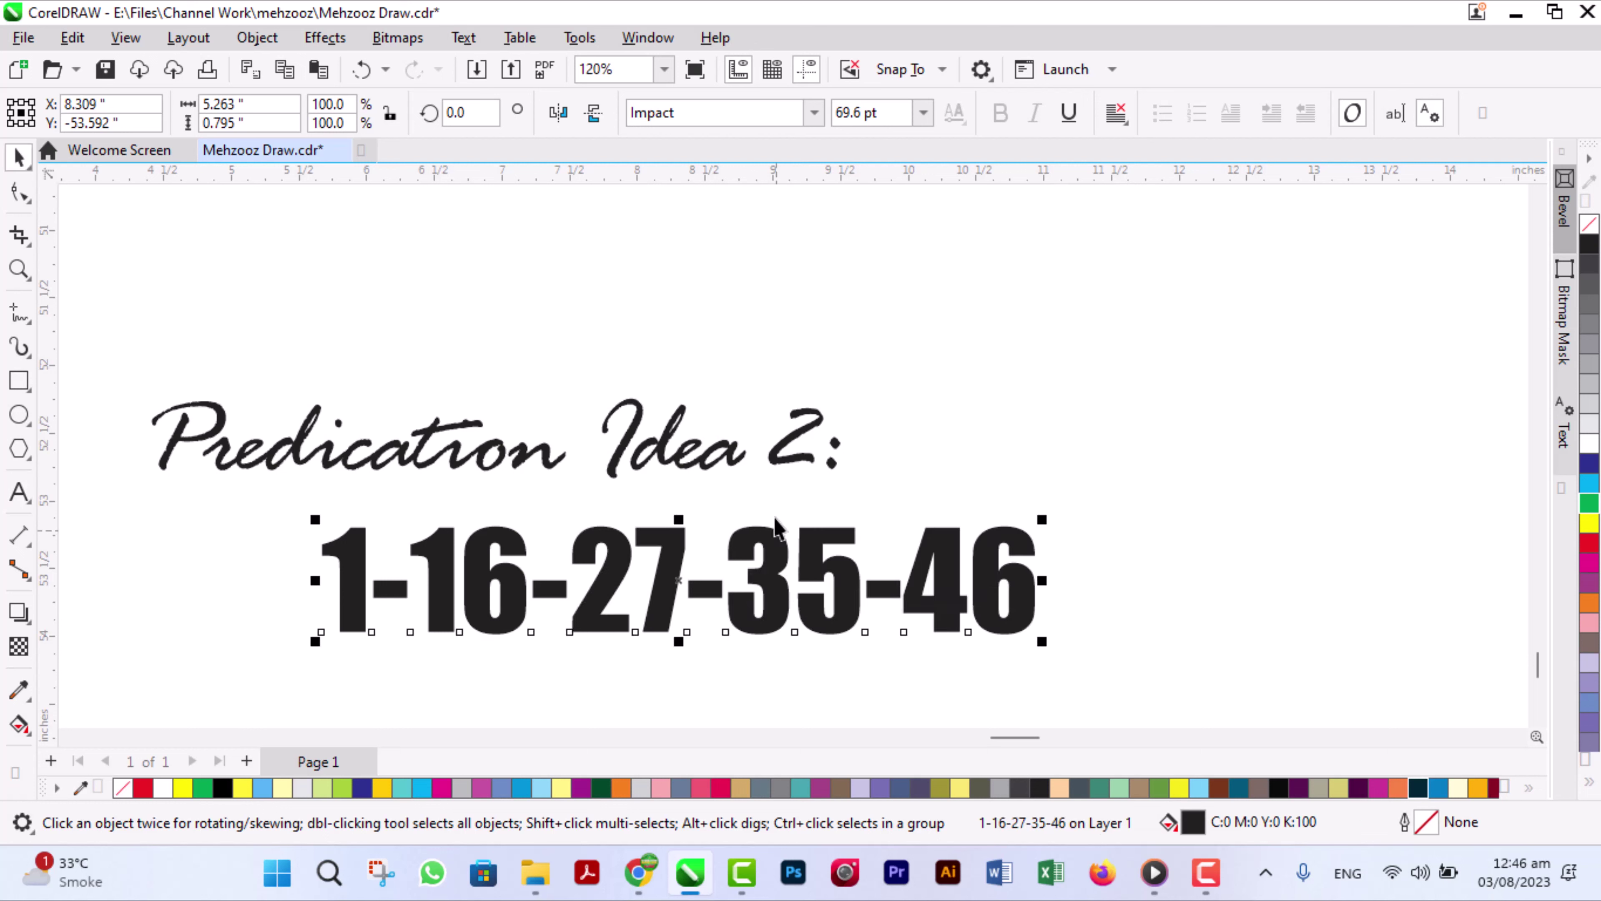
Duplicate the "Predication Idea 2:" heading and its number line below the second set.
{"action": "left_click", "coordinate": [778, 472], "text": "shift"}
{"action": "scroll", "coordinate": [1534, 729], "scroll_direction": "down", "scroll_amount": 3}
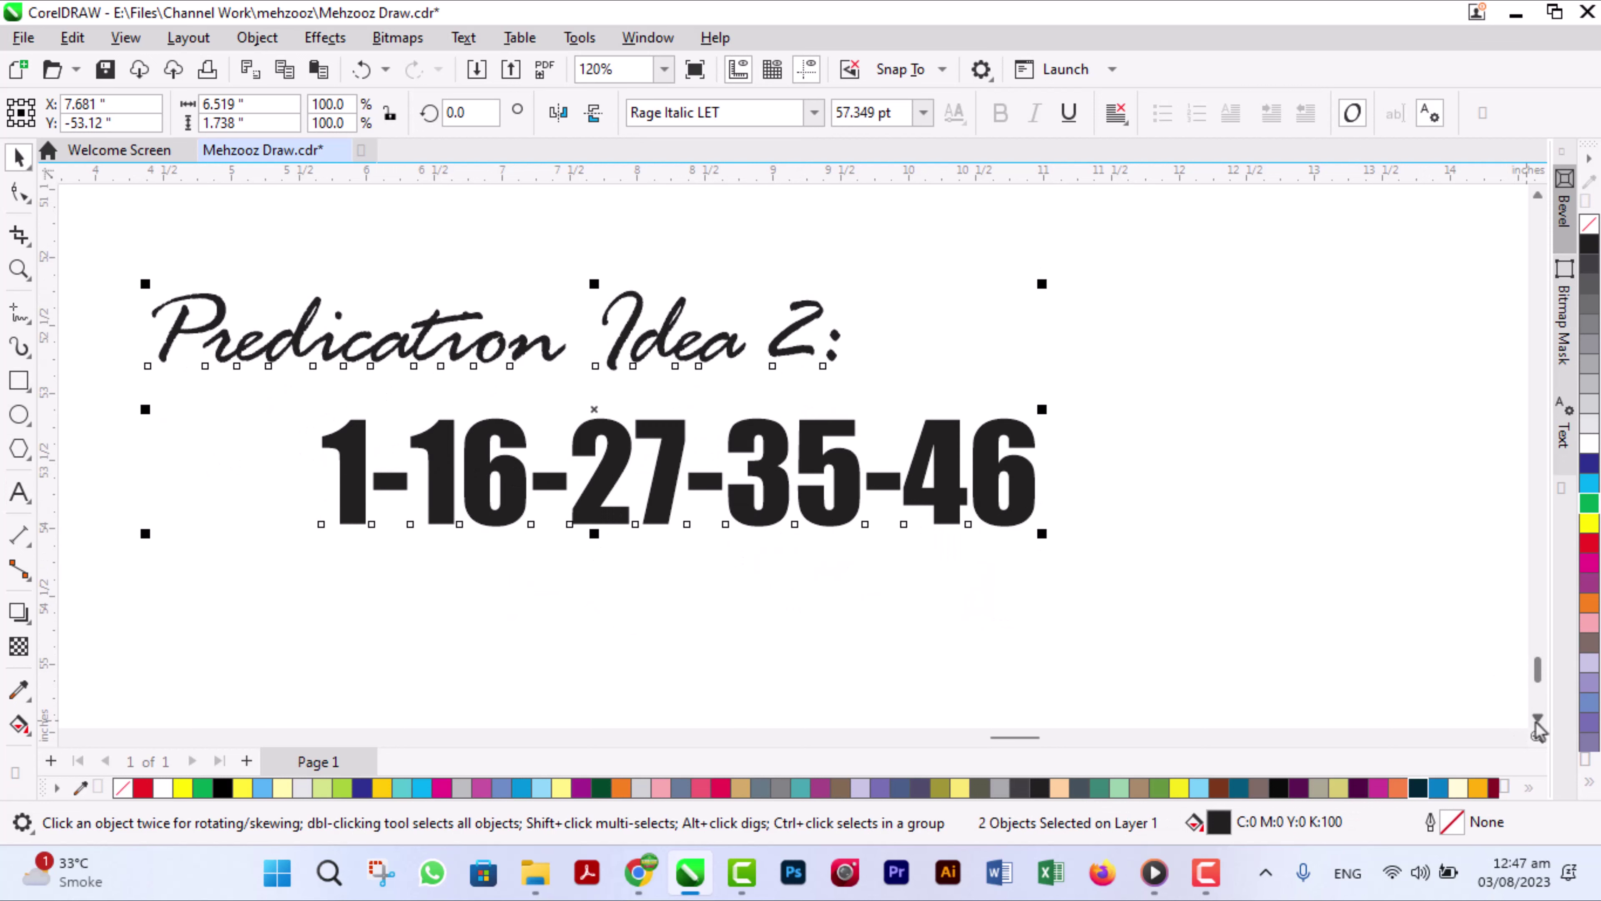
{"action": "left_click_drag", "start_coordinate": [773, 224], "coordinate": [818, 656]}
{"action": "left_click", "coordinate": [860, 619]}
Replace the text of the new heading copy with "Hot Ideas".
{"action": "left_click", "coordinate": [821, 631]}
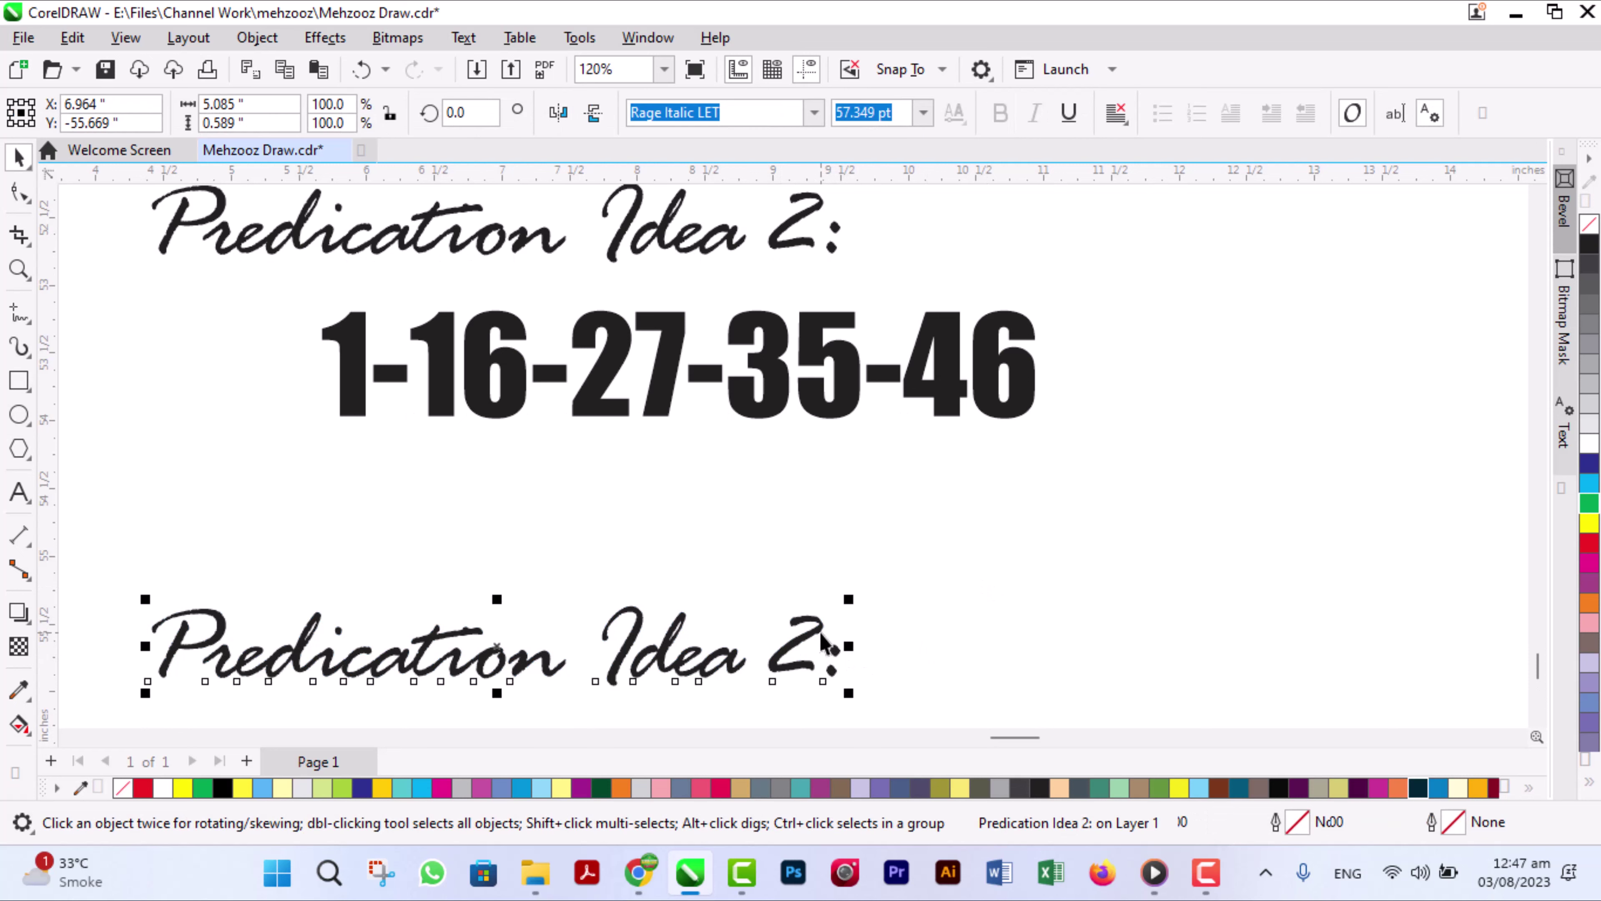
{"action": "triple_click", "coordinate": [822, 631]}
{"action": "type", "text": "Hot Ida"}
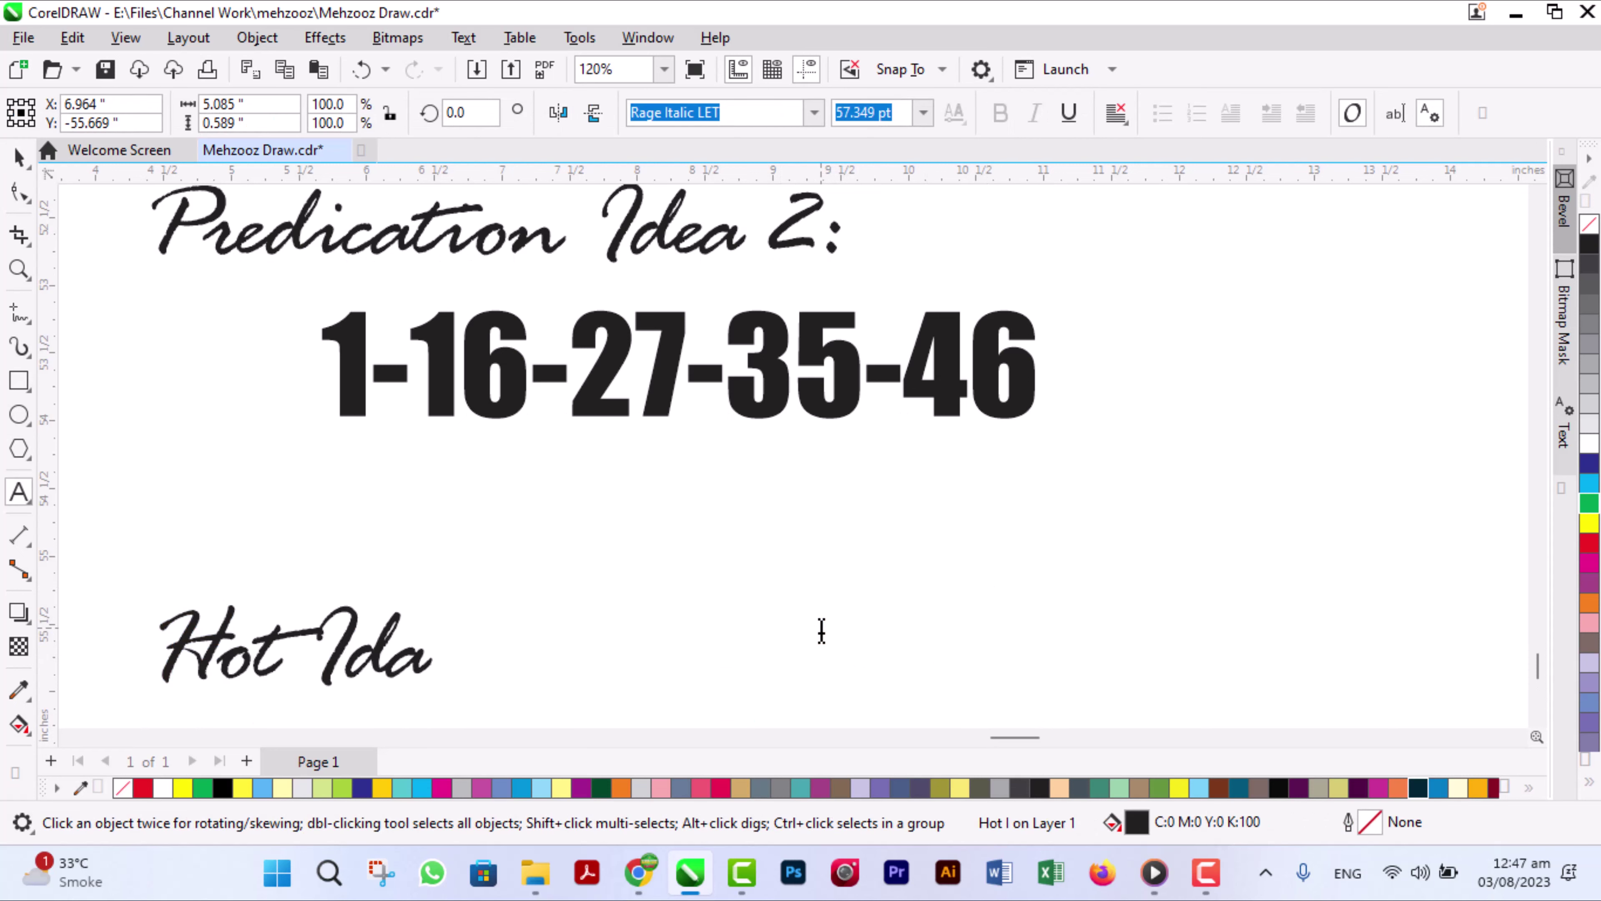
{"action": "key", "text": "BackSpace"}
{"action": "type", "text": "eas"}
{"action": "key", "text": "ctrl+space"}
{"action": "left_click", "coordinate": [831, 639]}
Replace the number line under the "Hot Ideas" heading with "8-11-23".
{"action": "scroll", "coordinate": [970, 559], "scroll_direction": "down", "scroll_amount": 1}
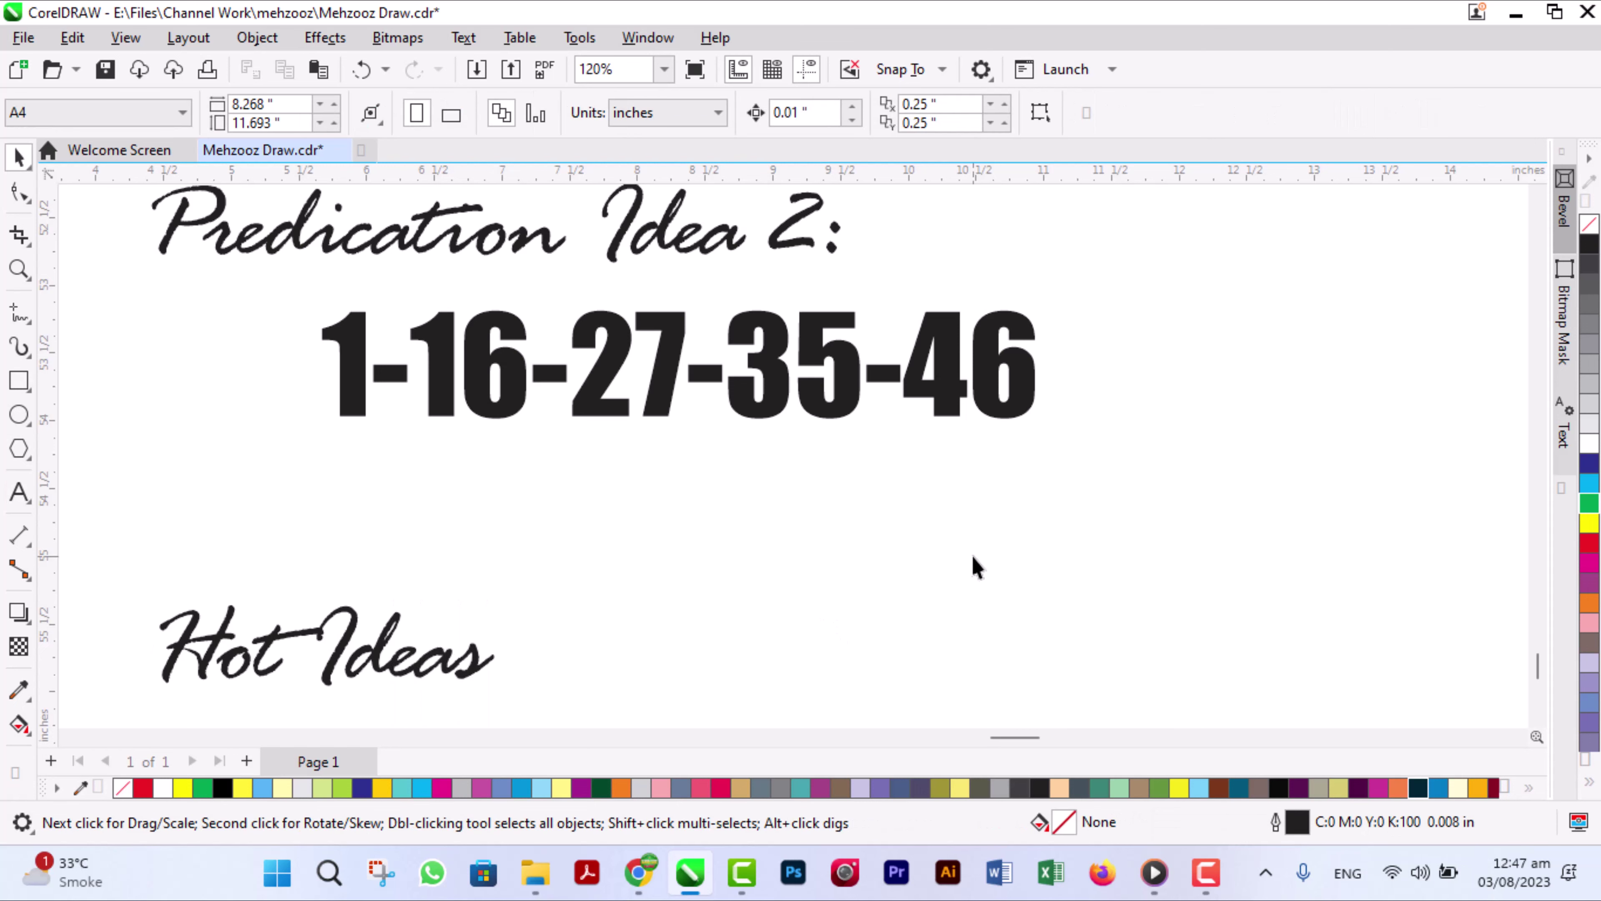
{"action": "left_click", "coordinate": [1538, 722]}
{"action": "left_click", "coordinate": [1537, 722]}
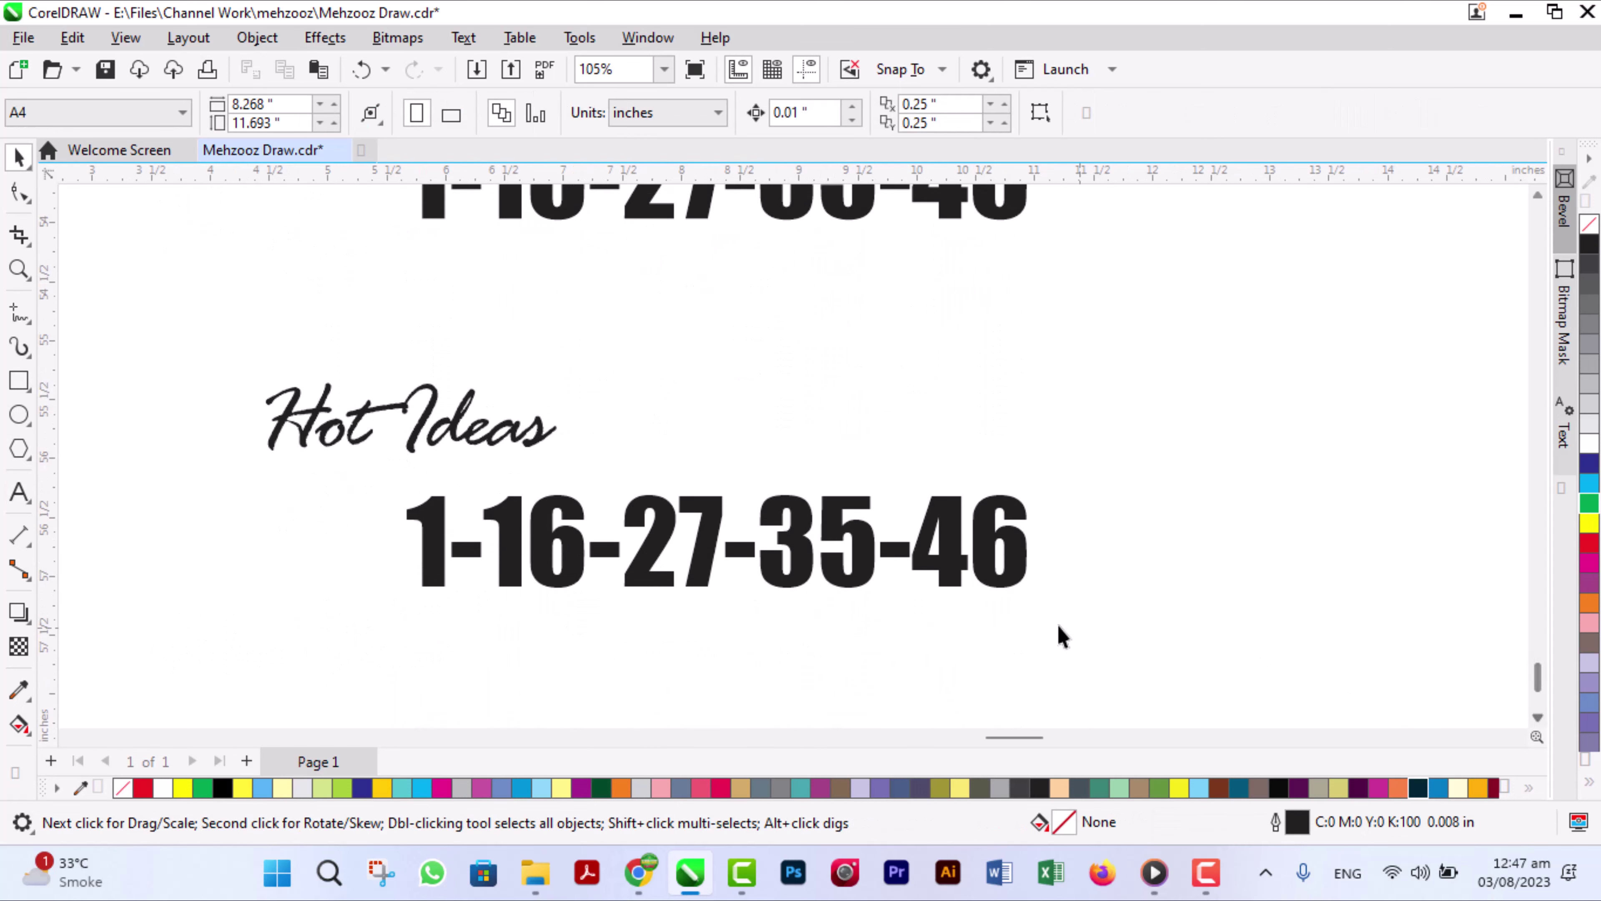
{"action": "left_click", "coordinate": [977, 541]}
{"action": "key", "text": "ctrl+a"}
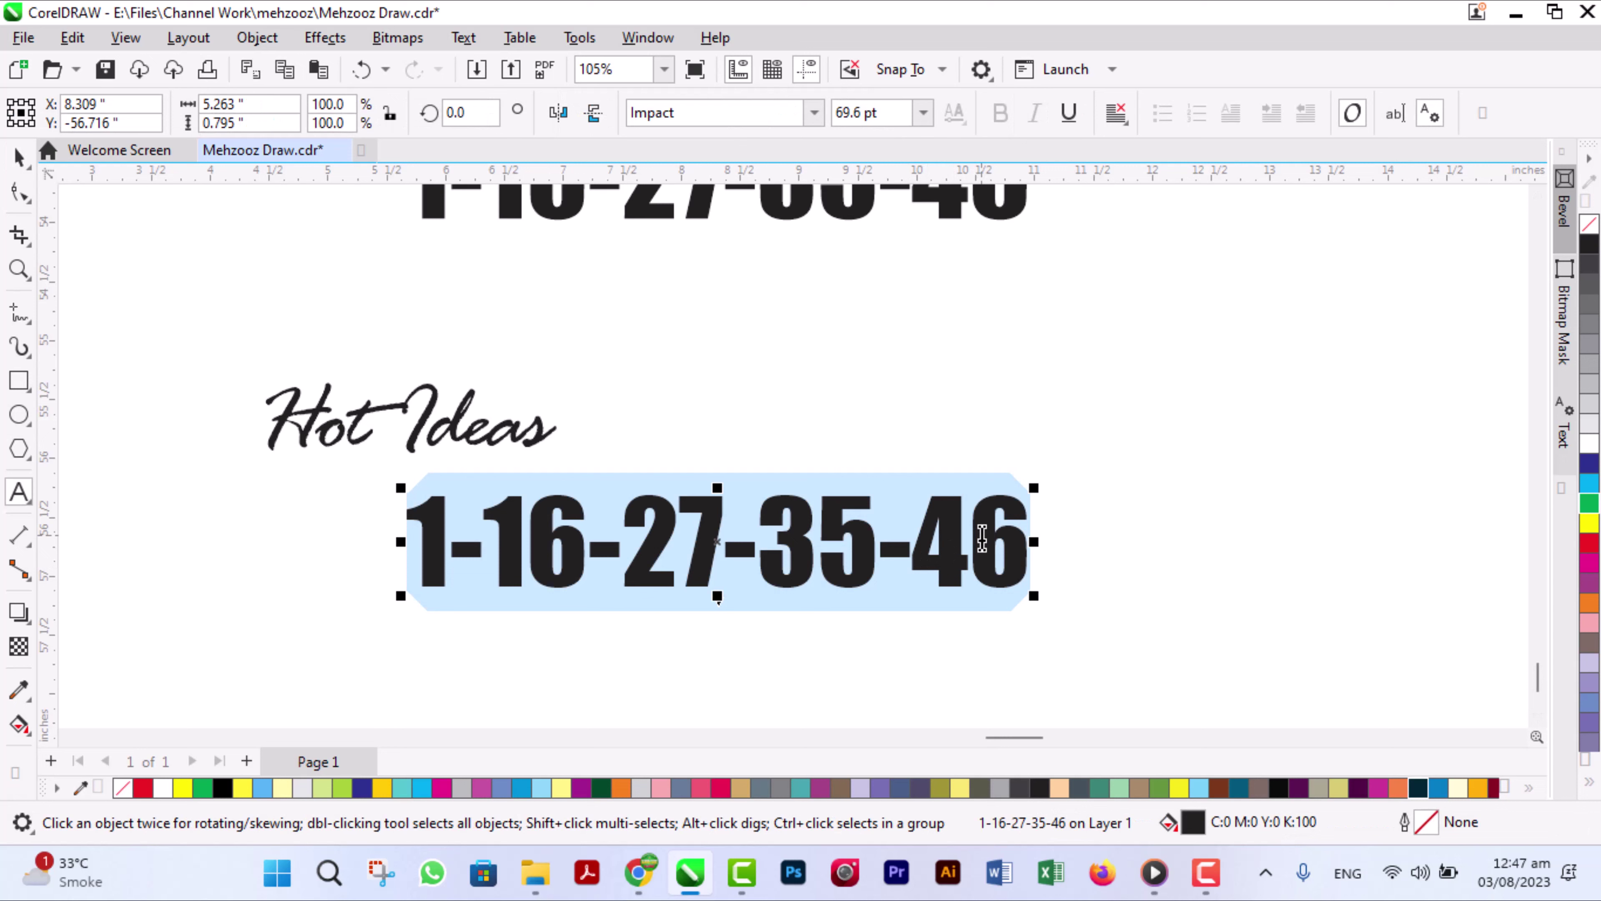
{"action": "type", "text": "8-11-23"}
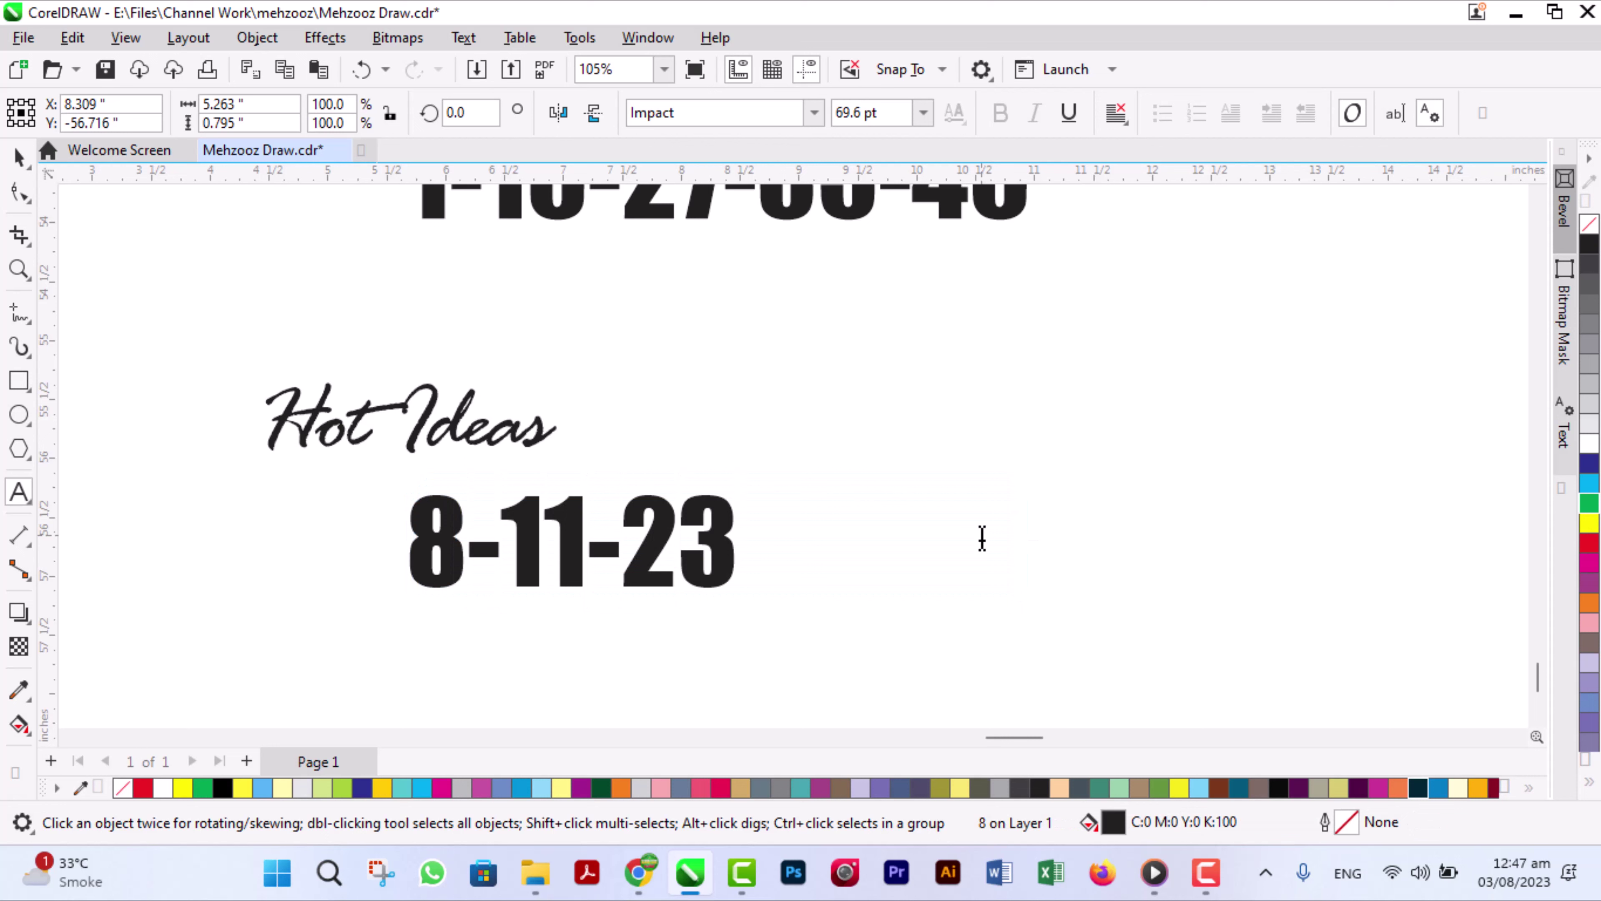
{"action": "key", "text": "Escape"}
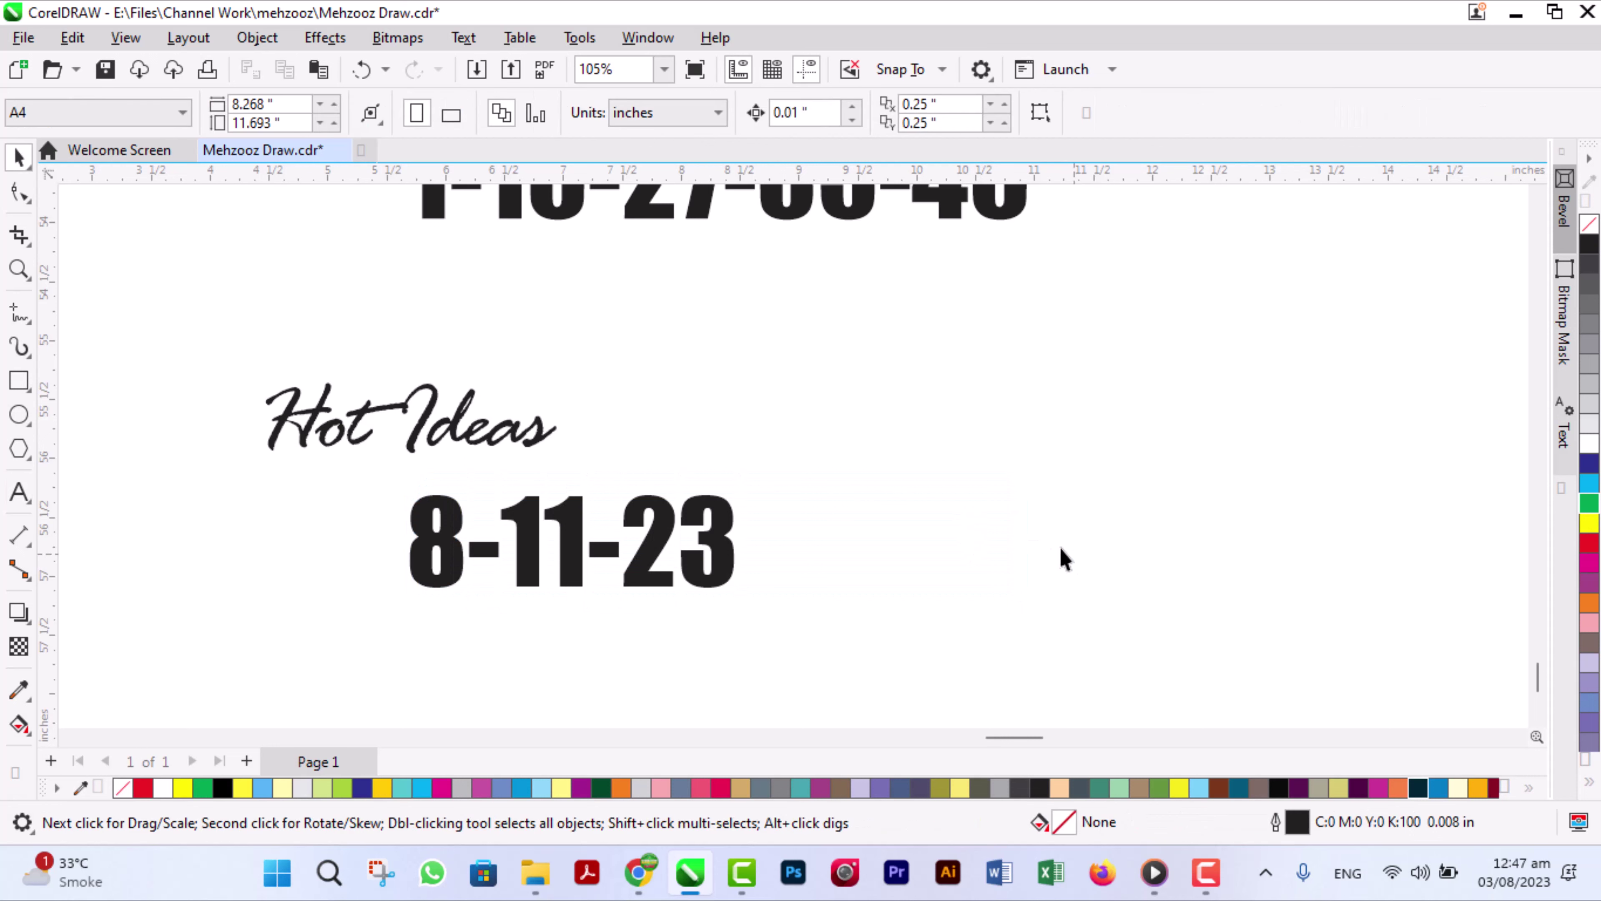
{"action": "scroll", "coordinate": [1545, 726], "scroll_direction": "down", "scroll_amount": 5}
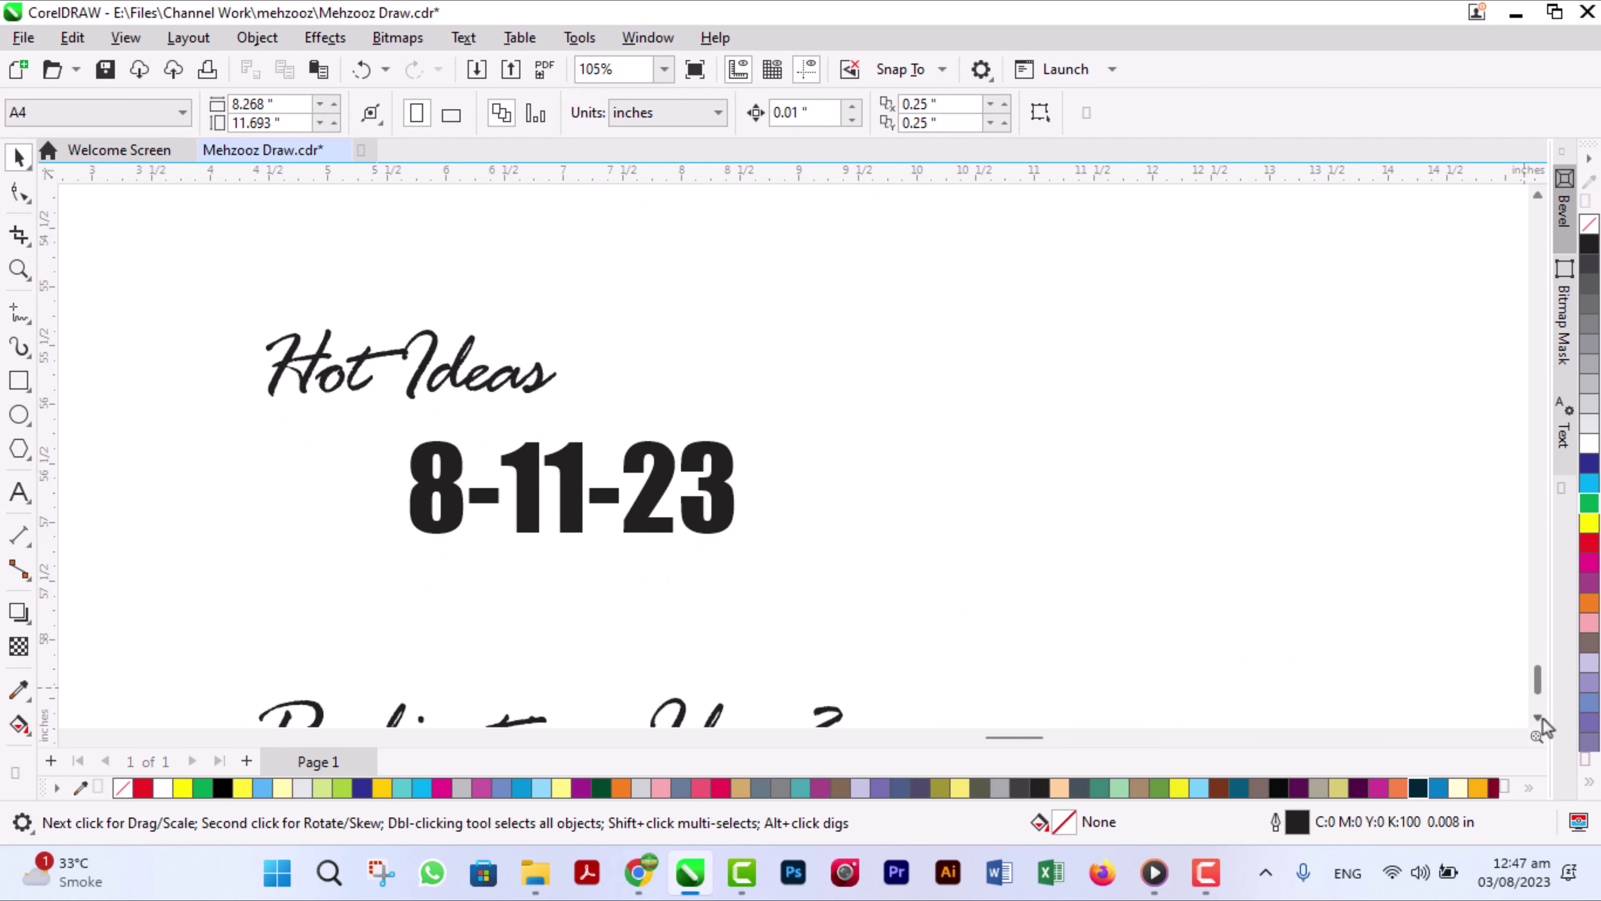
Replace the text of the "Predication Idea 2:" heading copy below the Hot Ideas numbers with "Pairs".
{"action": "left_click", "coordinate": [813, 543]}
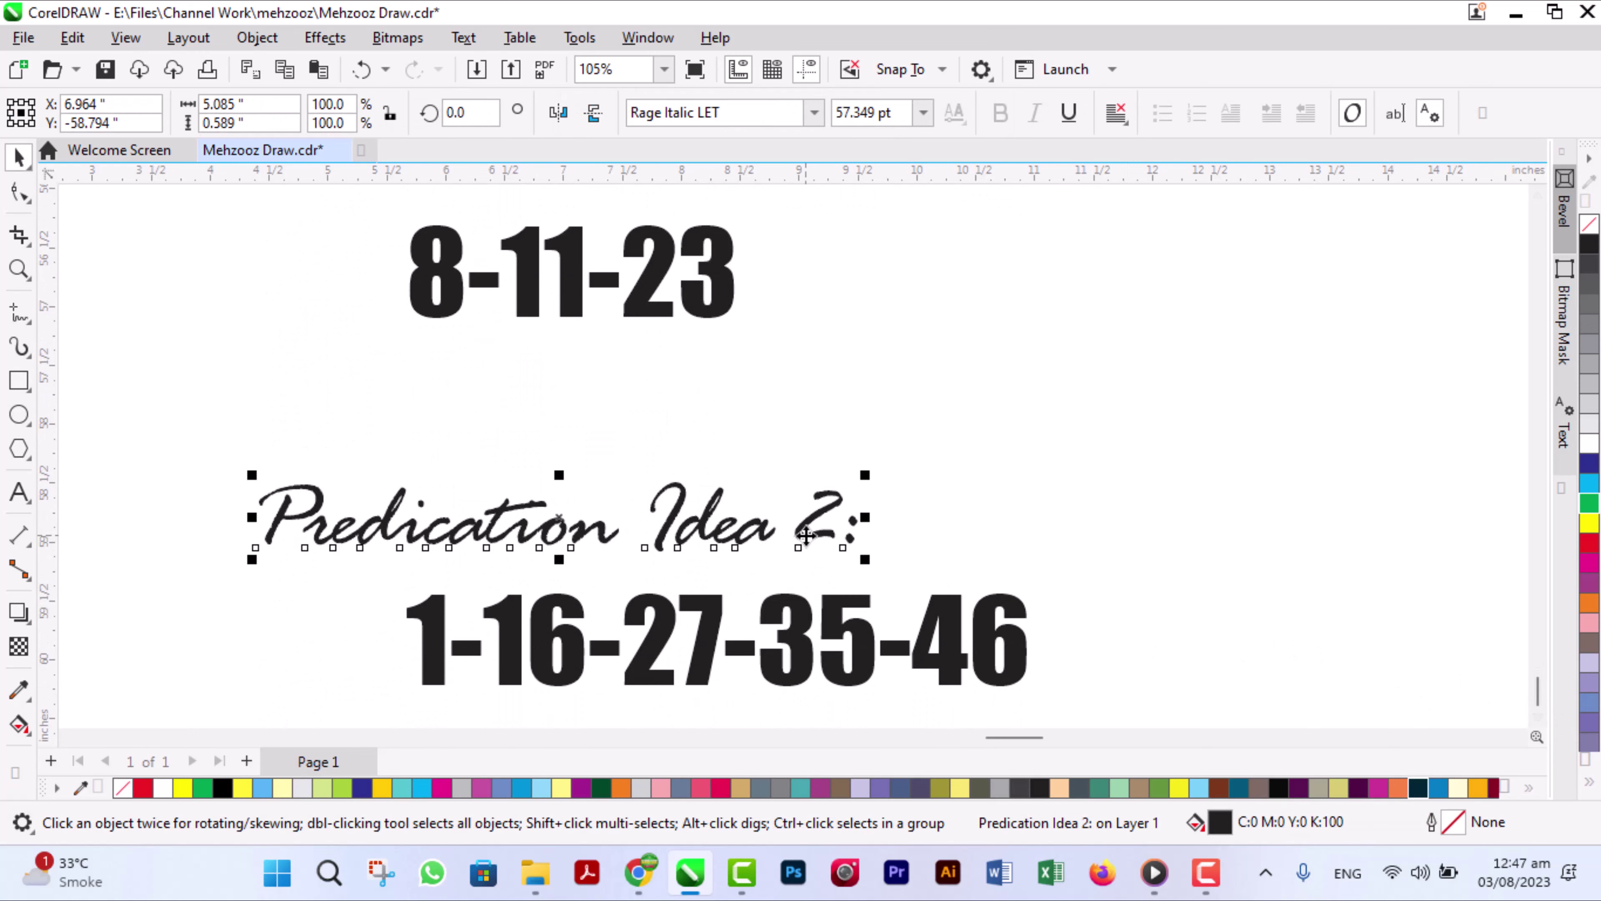
{"action": "double_click", "coordinate": [807, 538]}
{"action": "left_click", "coordinate": [807, 536]}
{"action": "type", "text": "Pairs"}
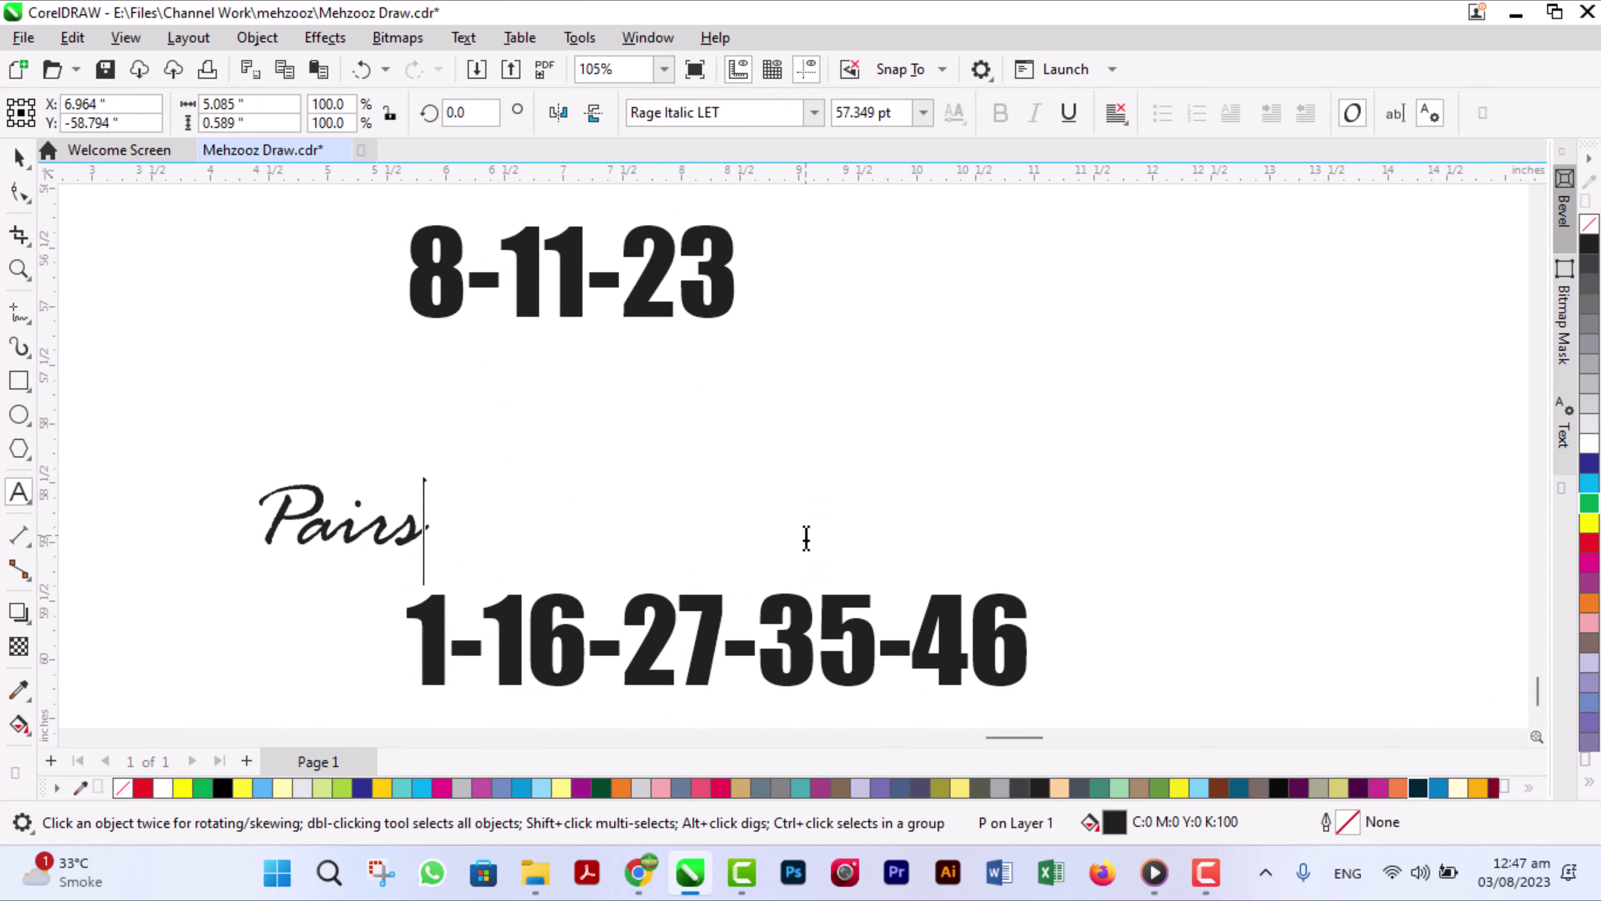
{"action": "key", "text": "Escape"}
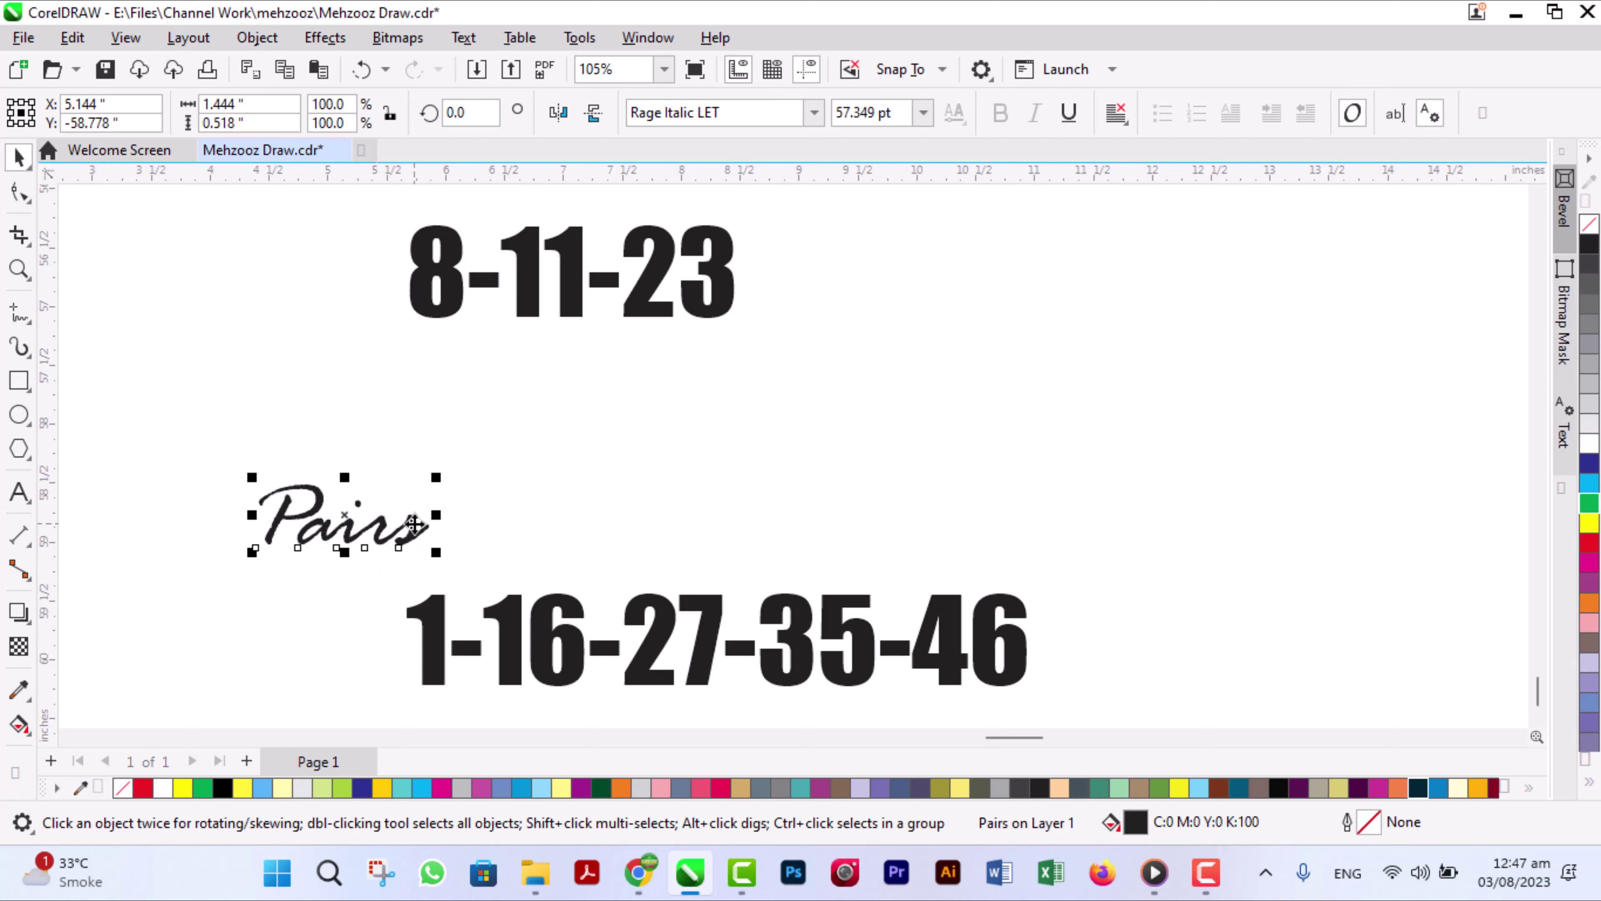
Edit the number line under "Pairs" to read "1-16-27-35-8" and move 46 onto a second line.
{"action": "scroll", "coordinate": [1539, 719], "scroll_direction": "down", "scroll_amount": 2}
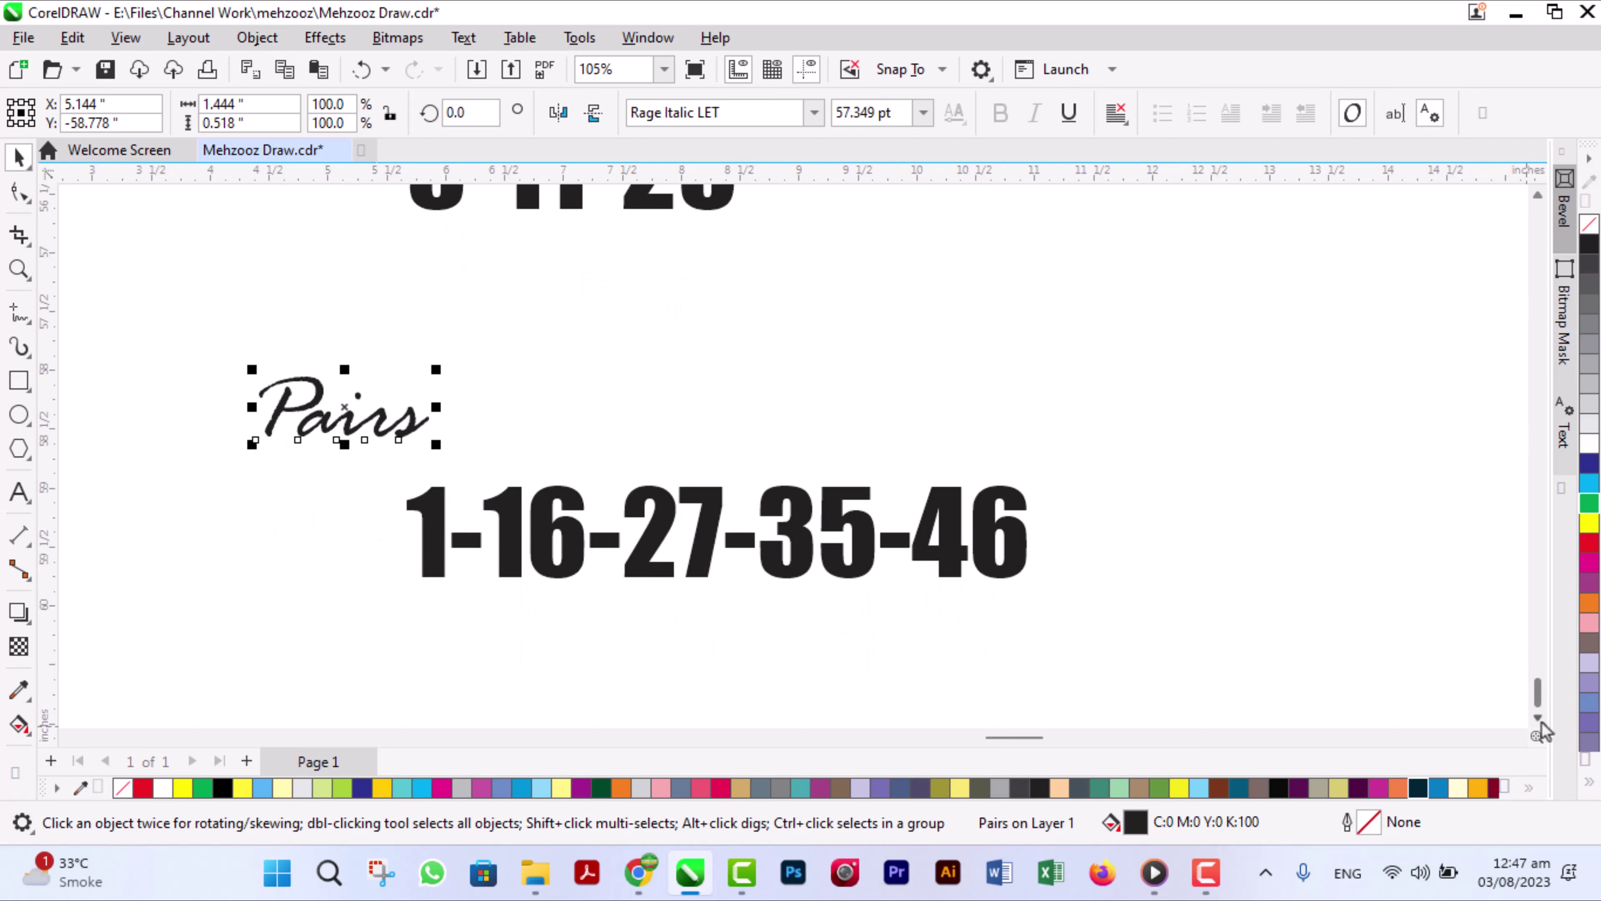
{"action": "double_click", "coordinate": [802, 531]}
{"action": "left_click", "coordinate": [879, 533]}
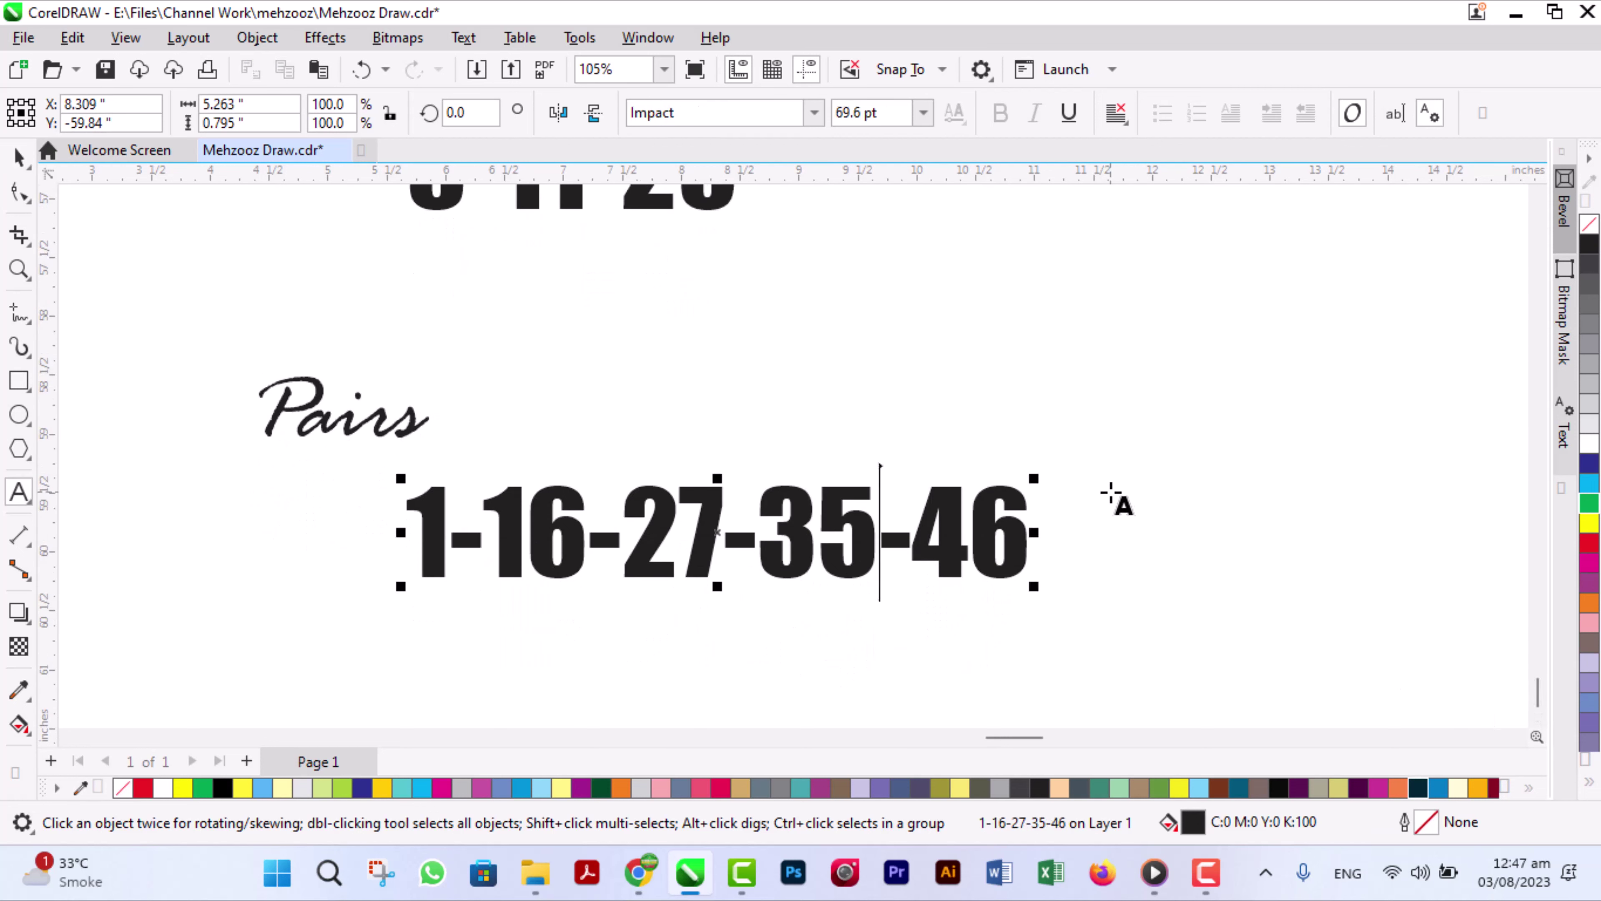
{"action": "left_click", "coordinate": [1536, 198]}
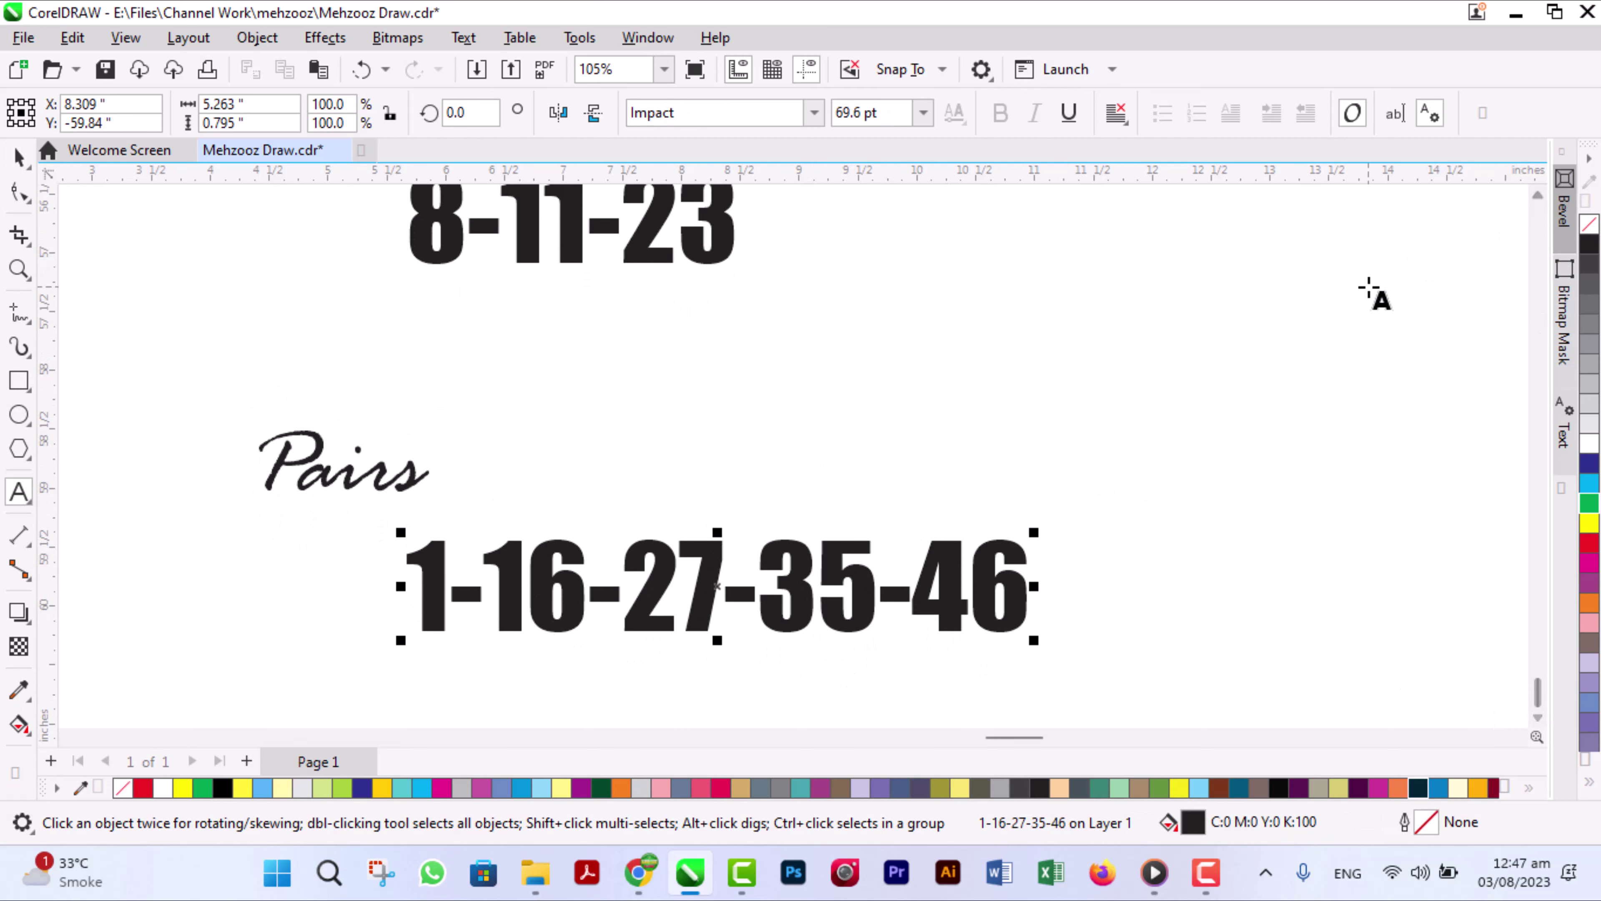
{"action": "type", "text": "8"}
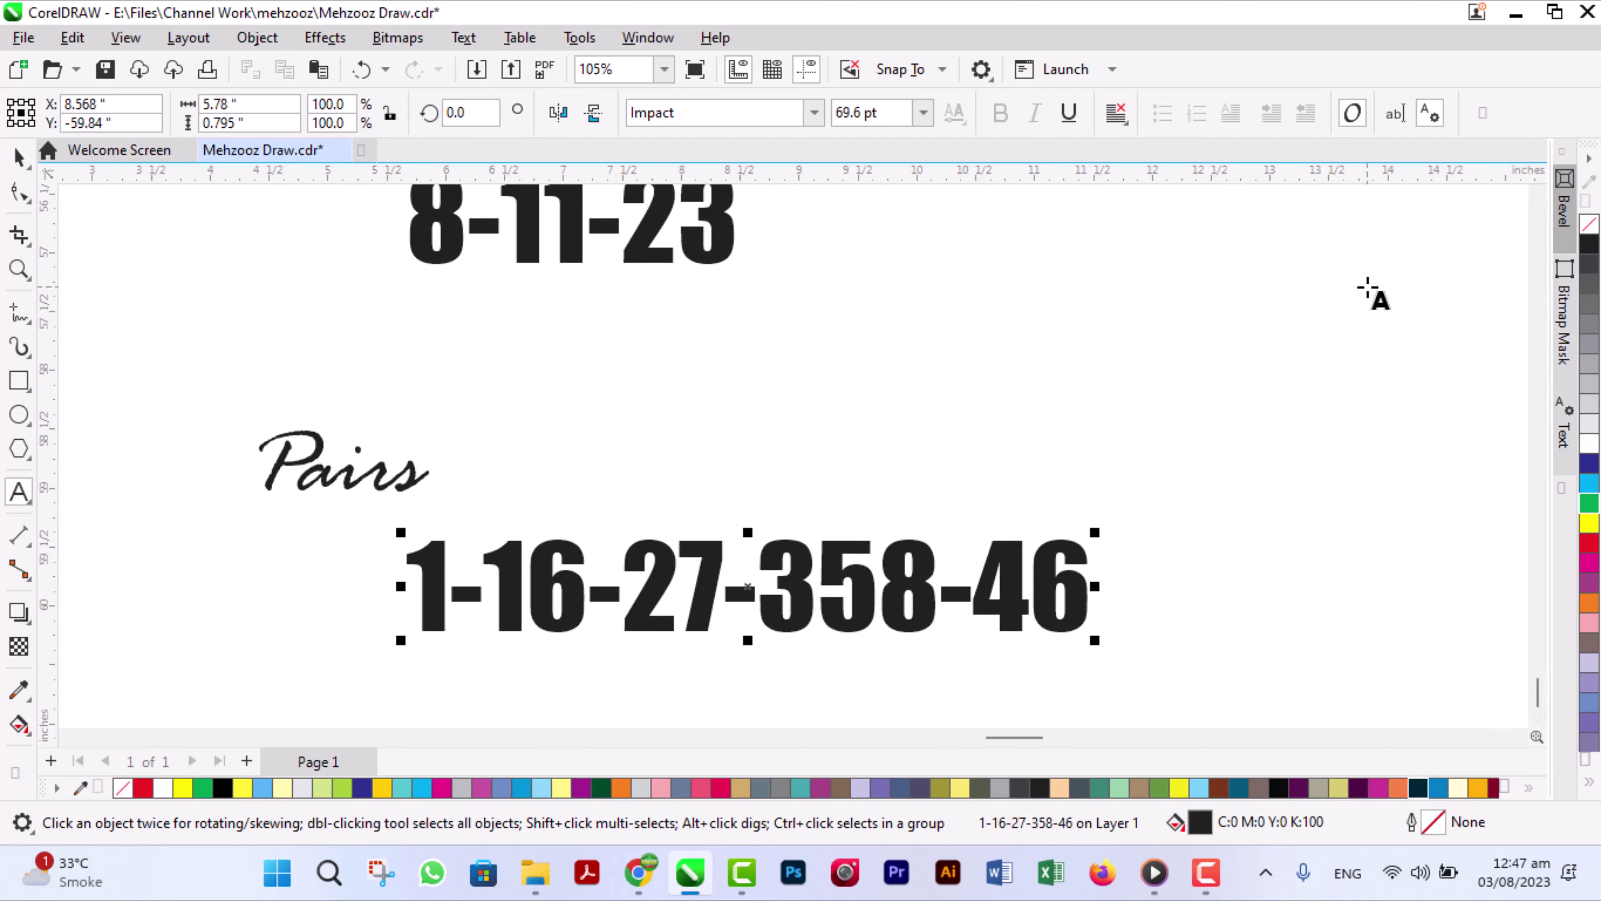
{"action": "key", "text": "BackSpace"}
{"action": "type", "text": "-8"}
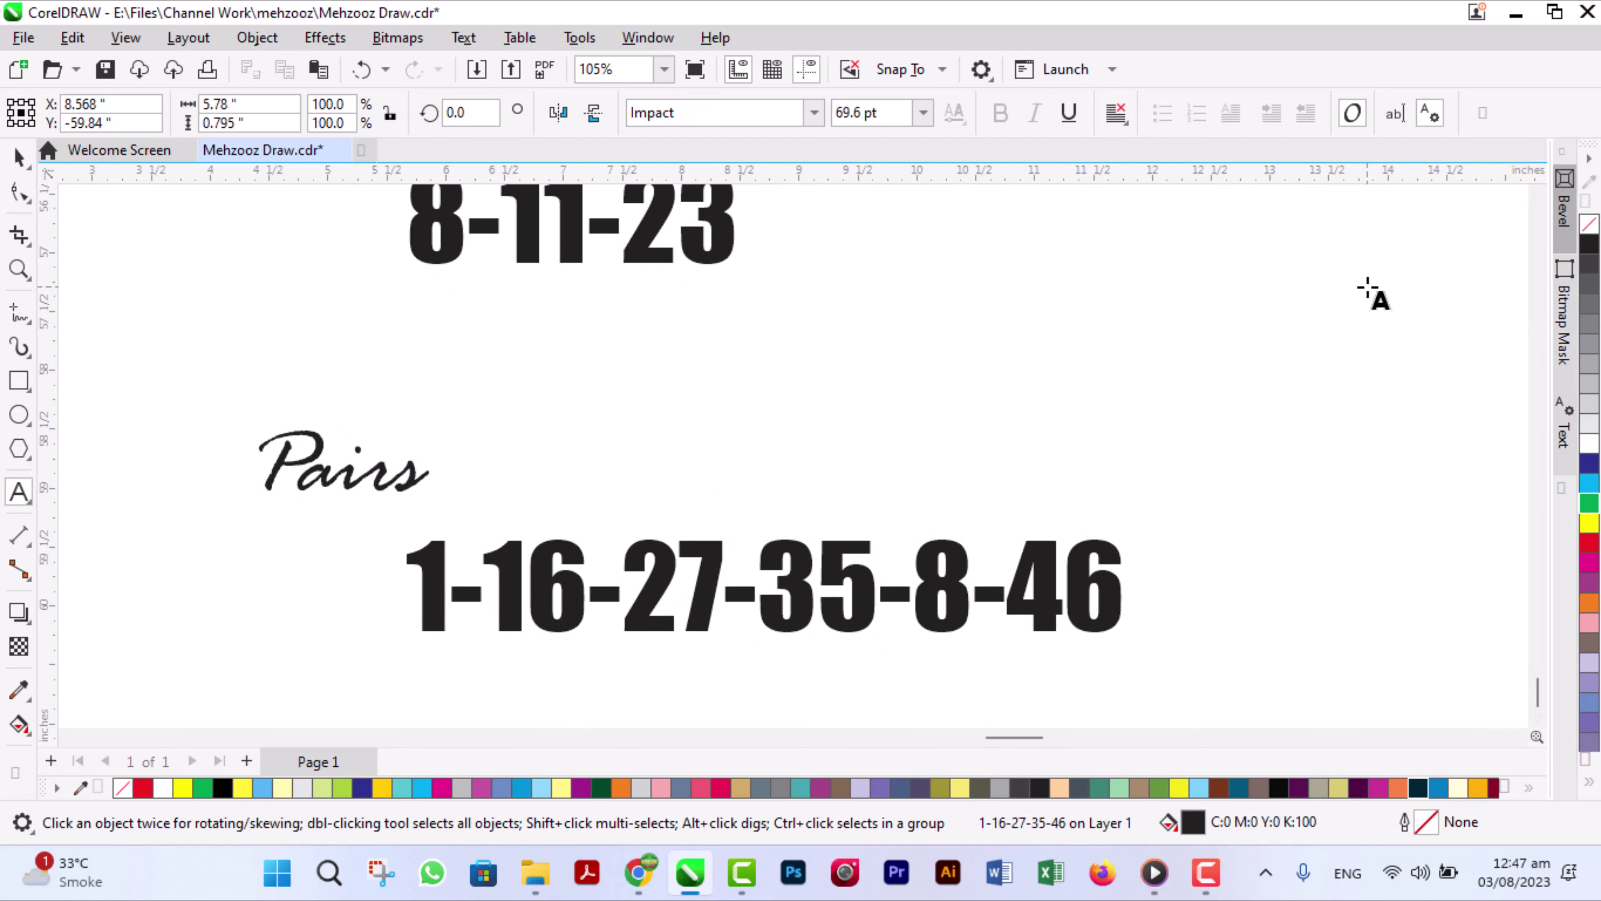
{"action": "key", "text": "Return"}
{"action": "key", "text": "Delete"}
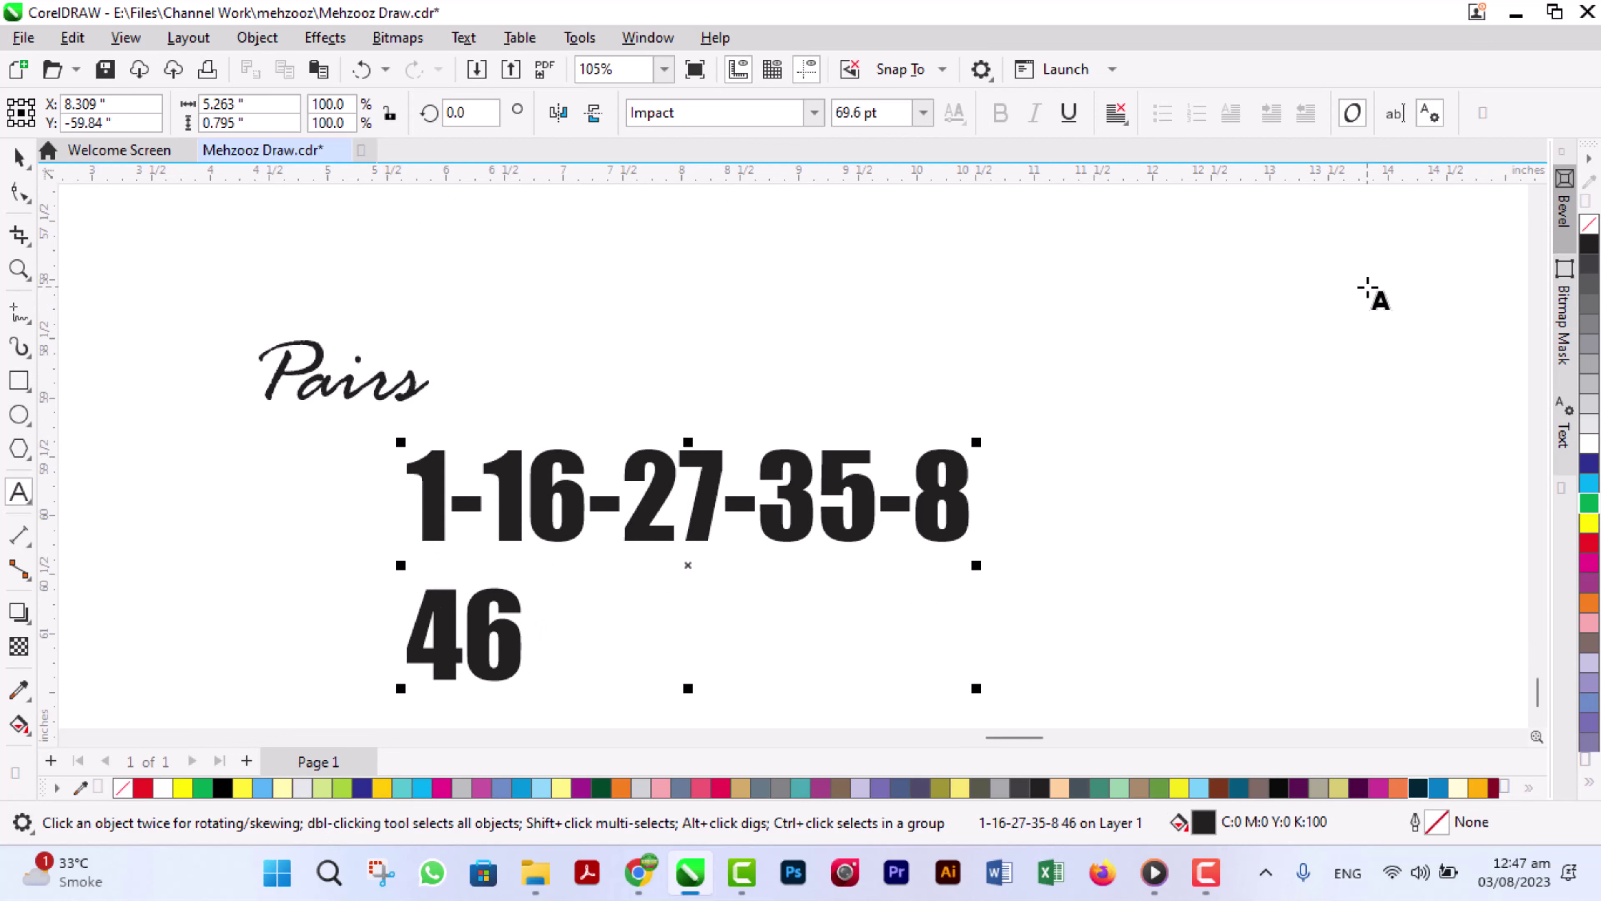
Extend the second number line under "Pairs" to "46-11-45-39".
{"action": "key", "text": "End"}
{"action": "type", "text": "-"}
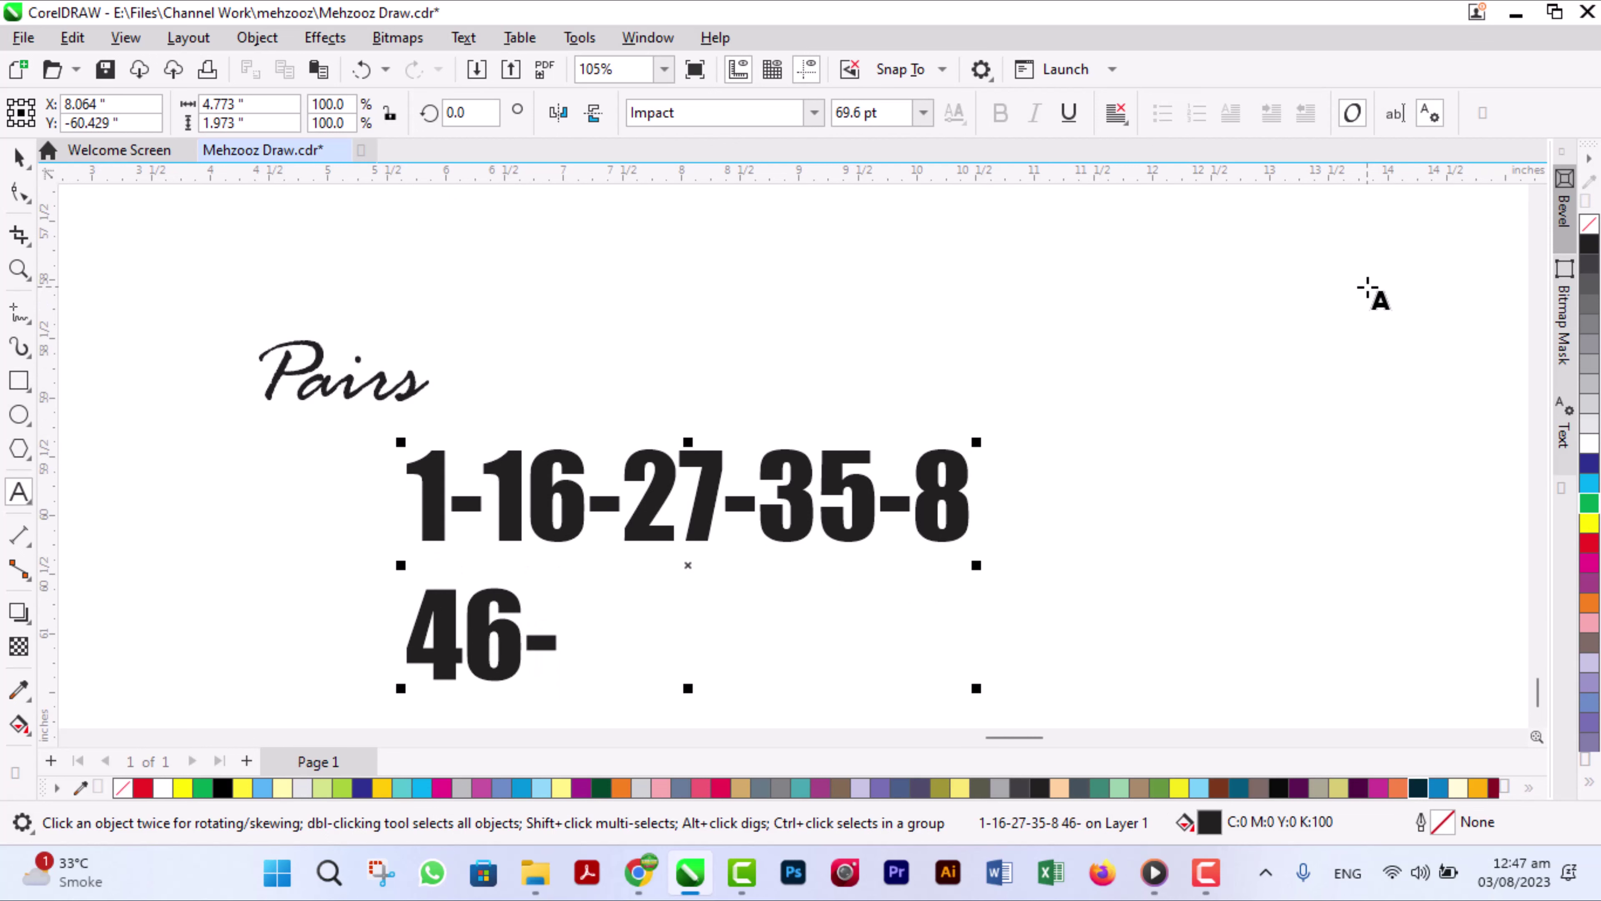
{"action": "scroll", "coordinate": [938, 385], "scroll_direction": "down", "scroll_amount": 2}
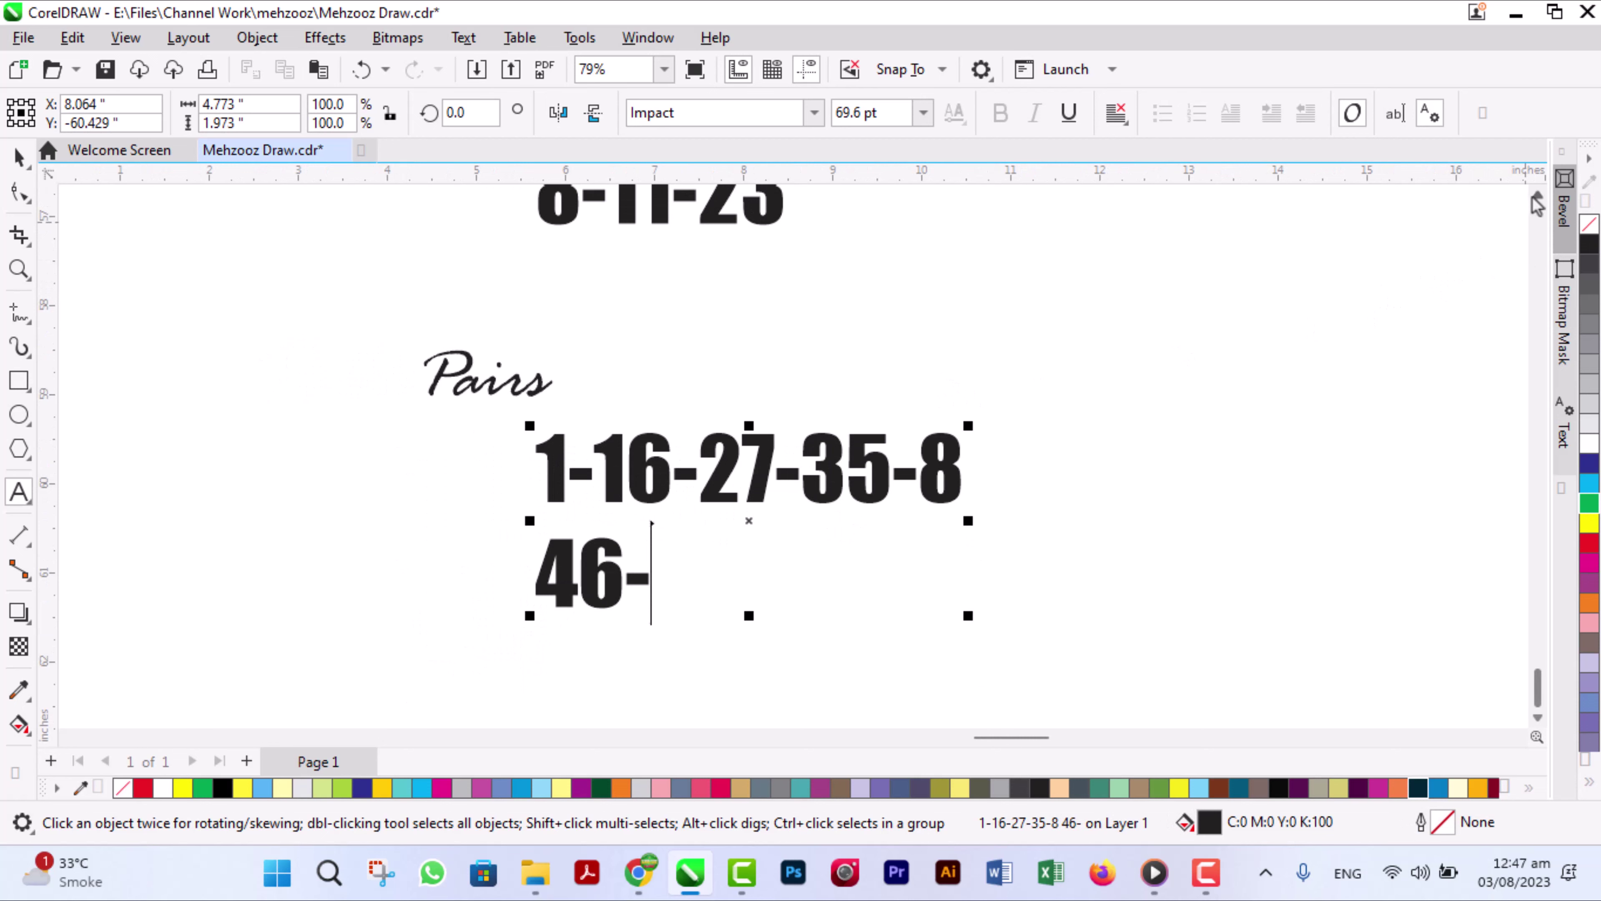
{"action": "scroll", "coordinate": [1510, 227], "scroll_direction": "up", "scroll_amount": 1}
{"action": "type", "text": "11-"}
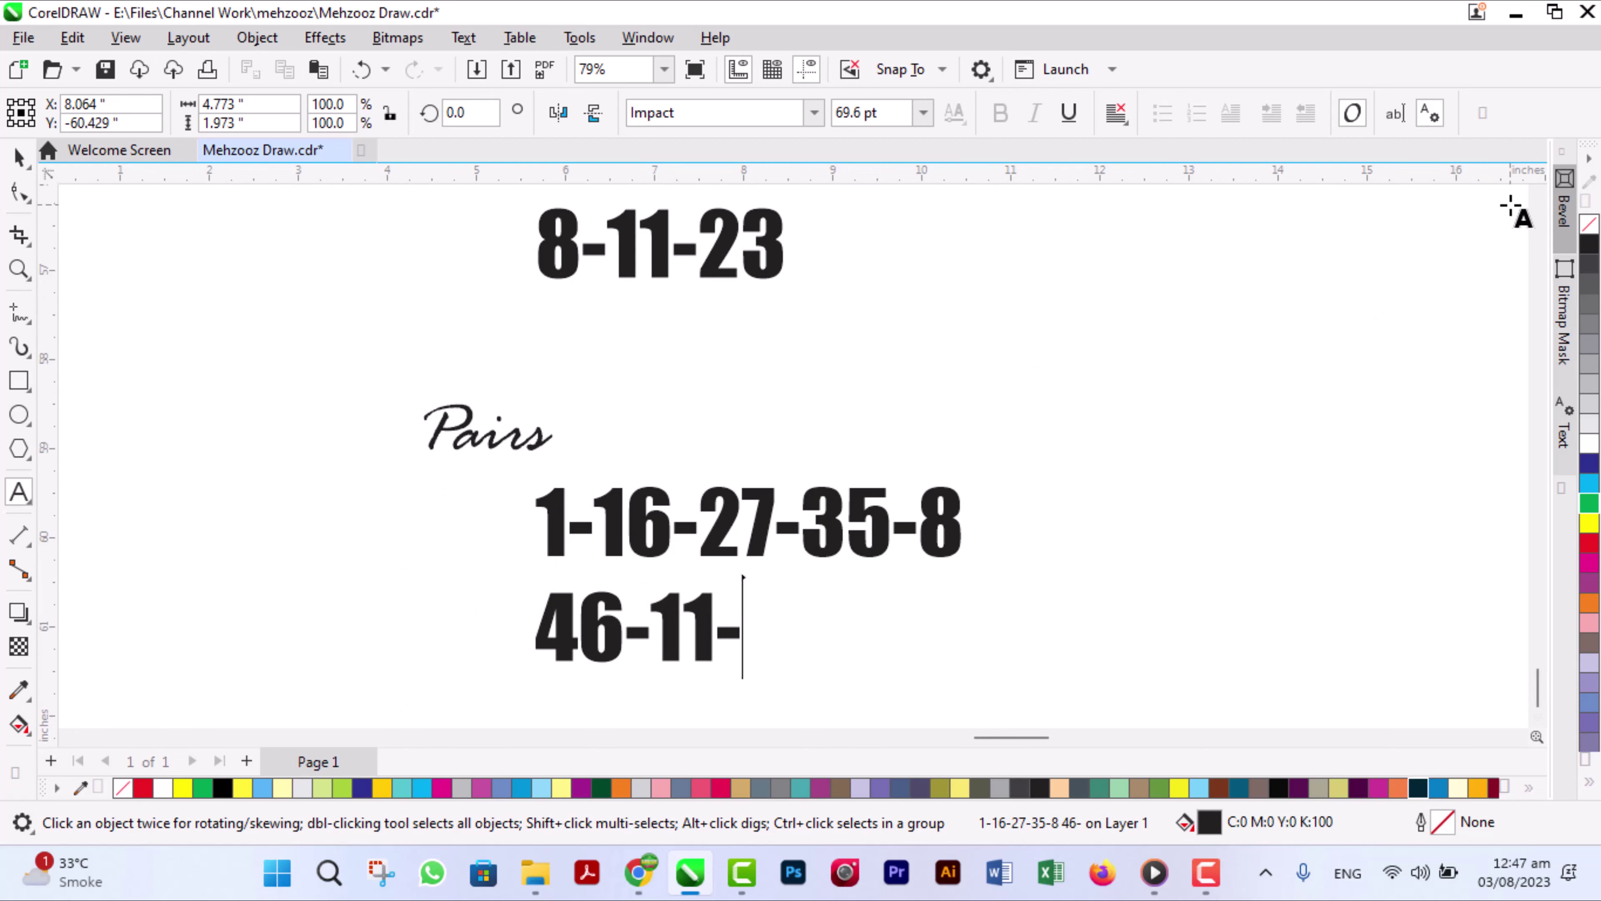
{"action": "type", "text": "45-39"}
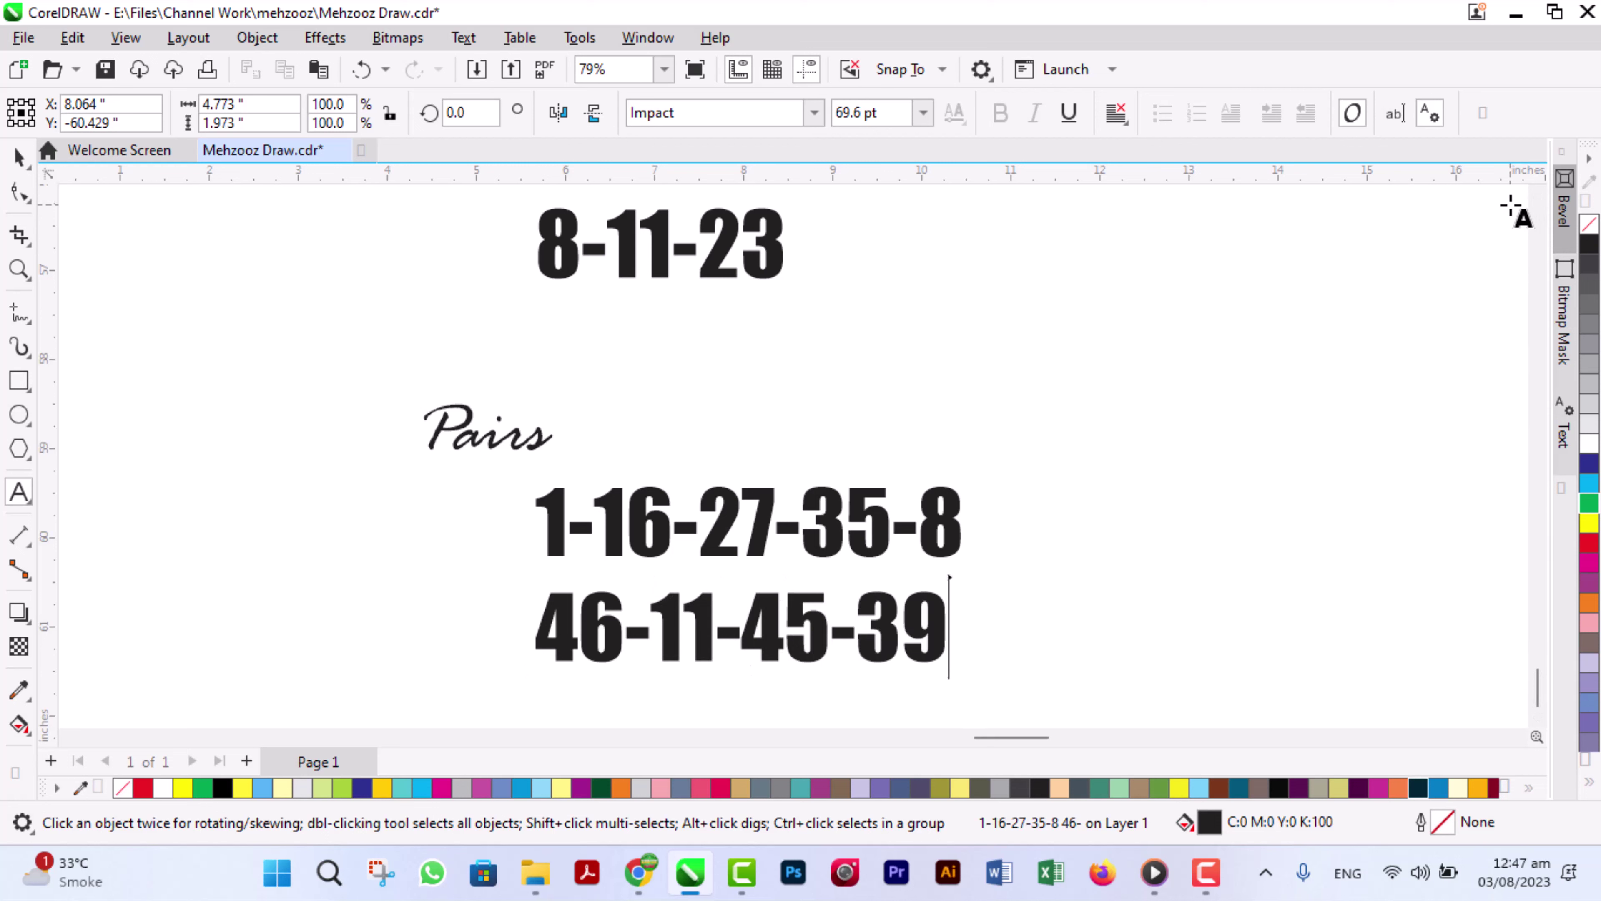
Add a third number line "23-22-1-8-5" to the text under the "Pairs" heading.
{"action": "key", "text": "Return"}
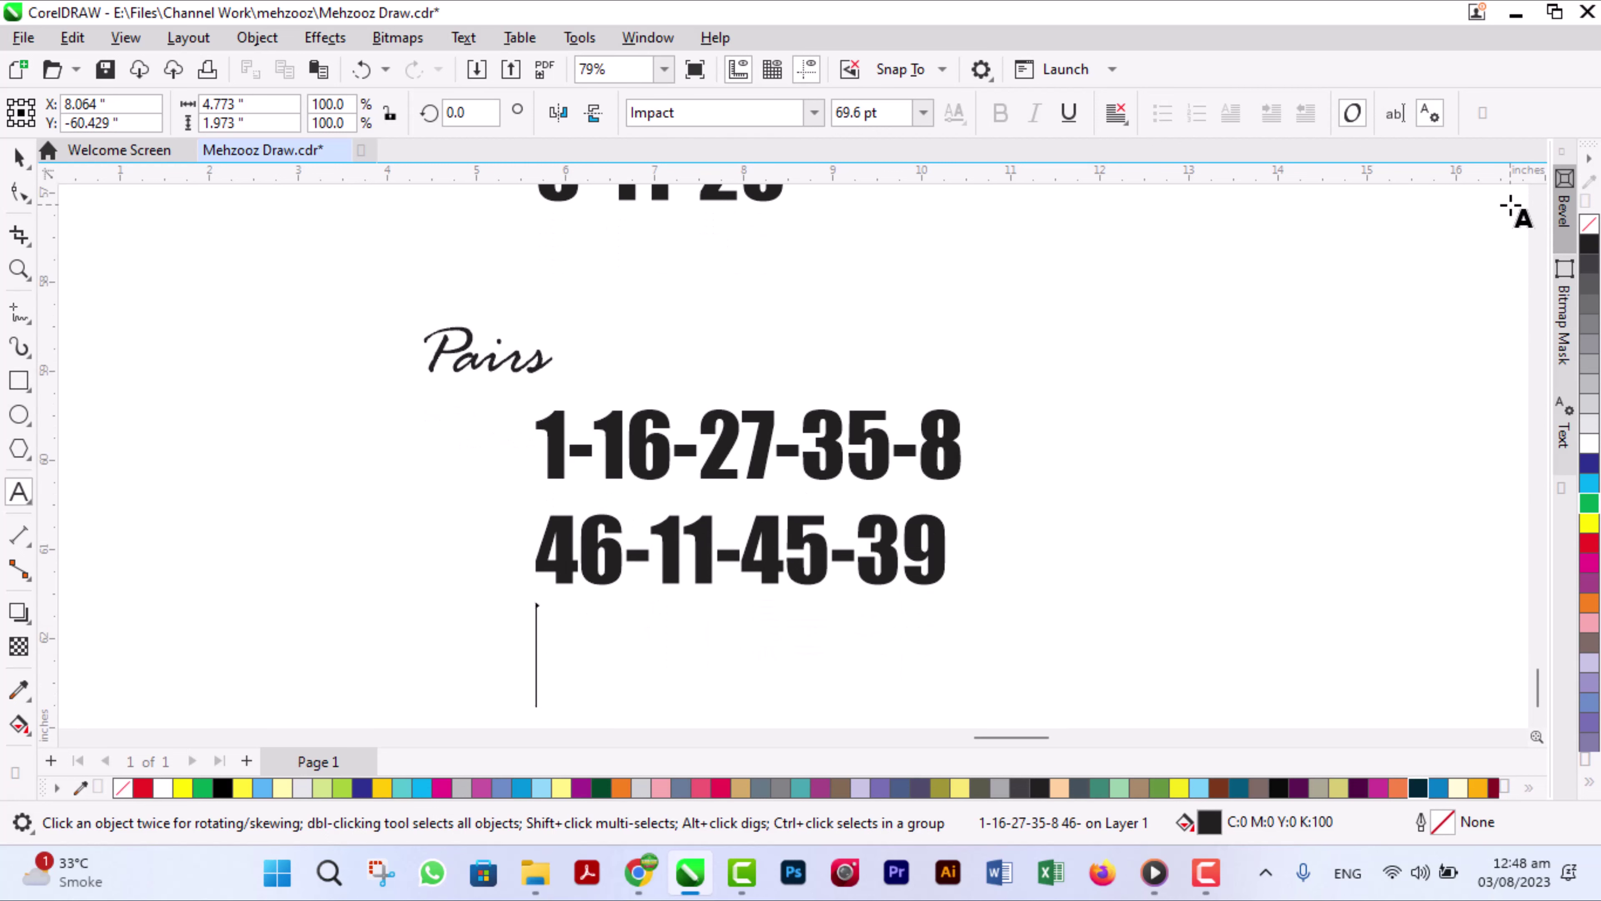
{"action": "type", "text": "23-"}
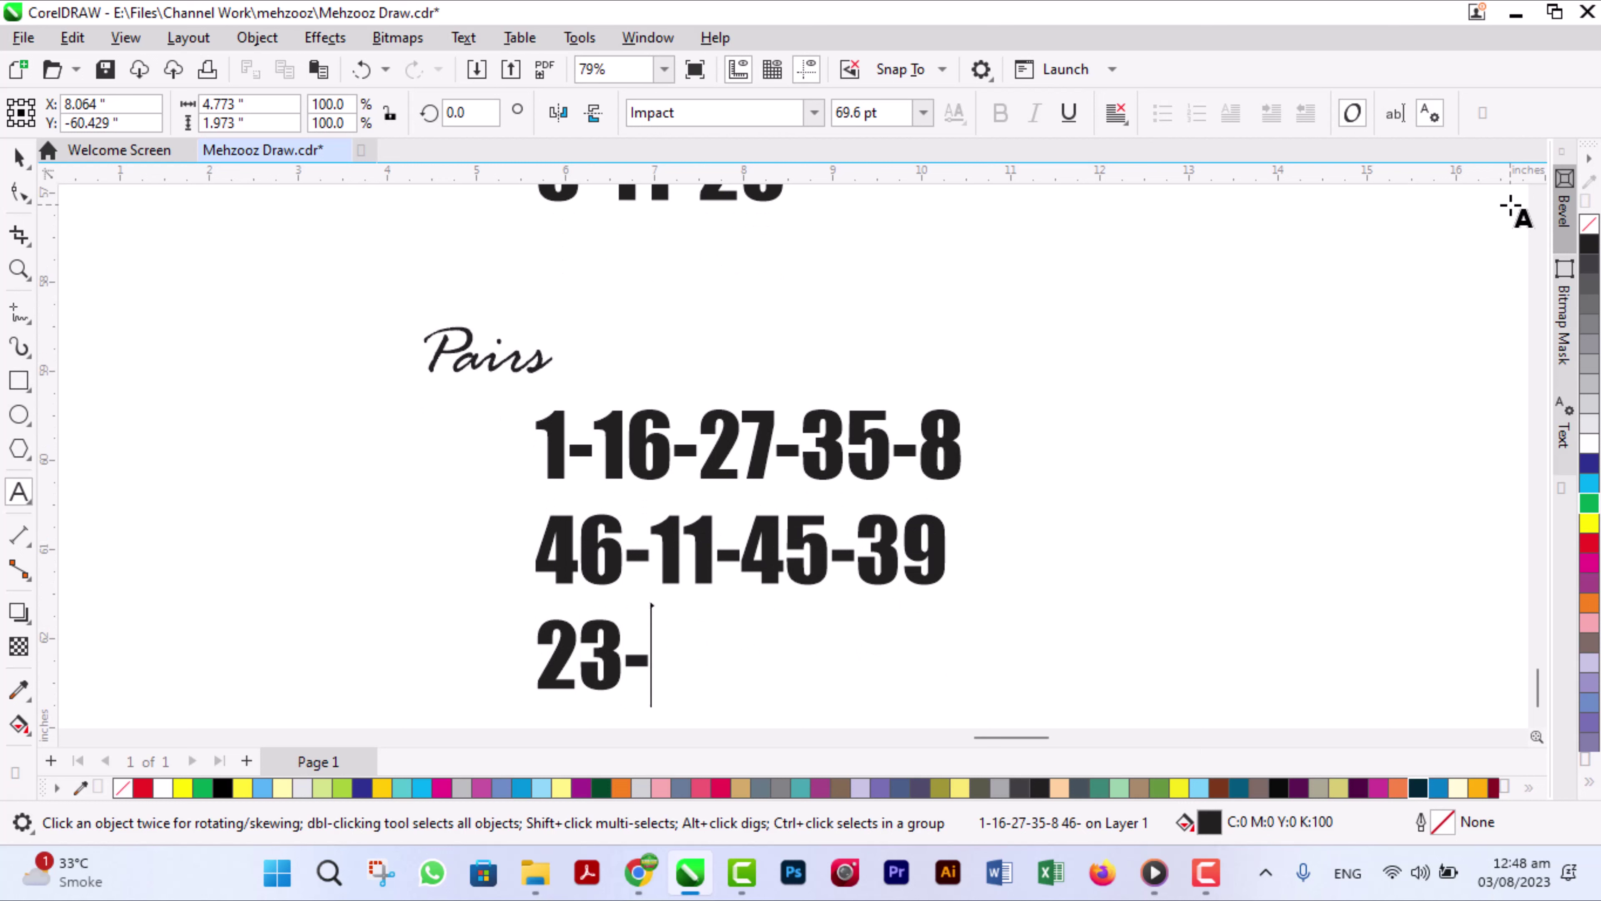
{"action": "type", "text": "22-"}
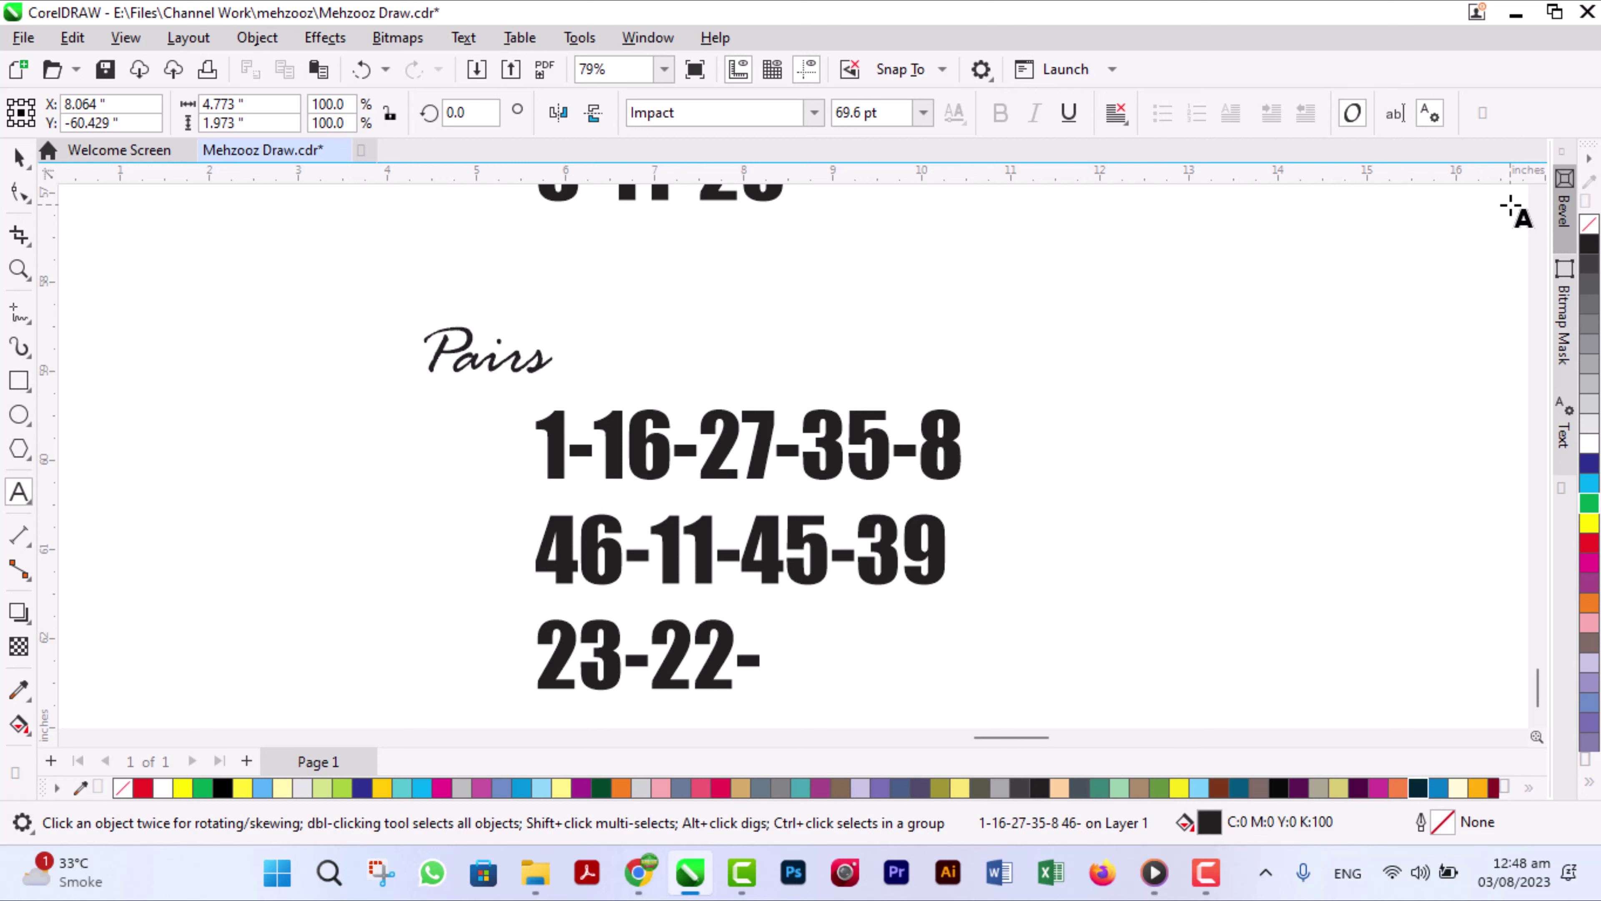
{"action": "type", "text": "2"}
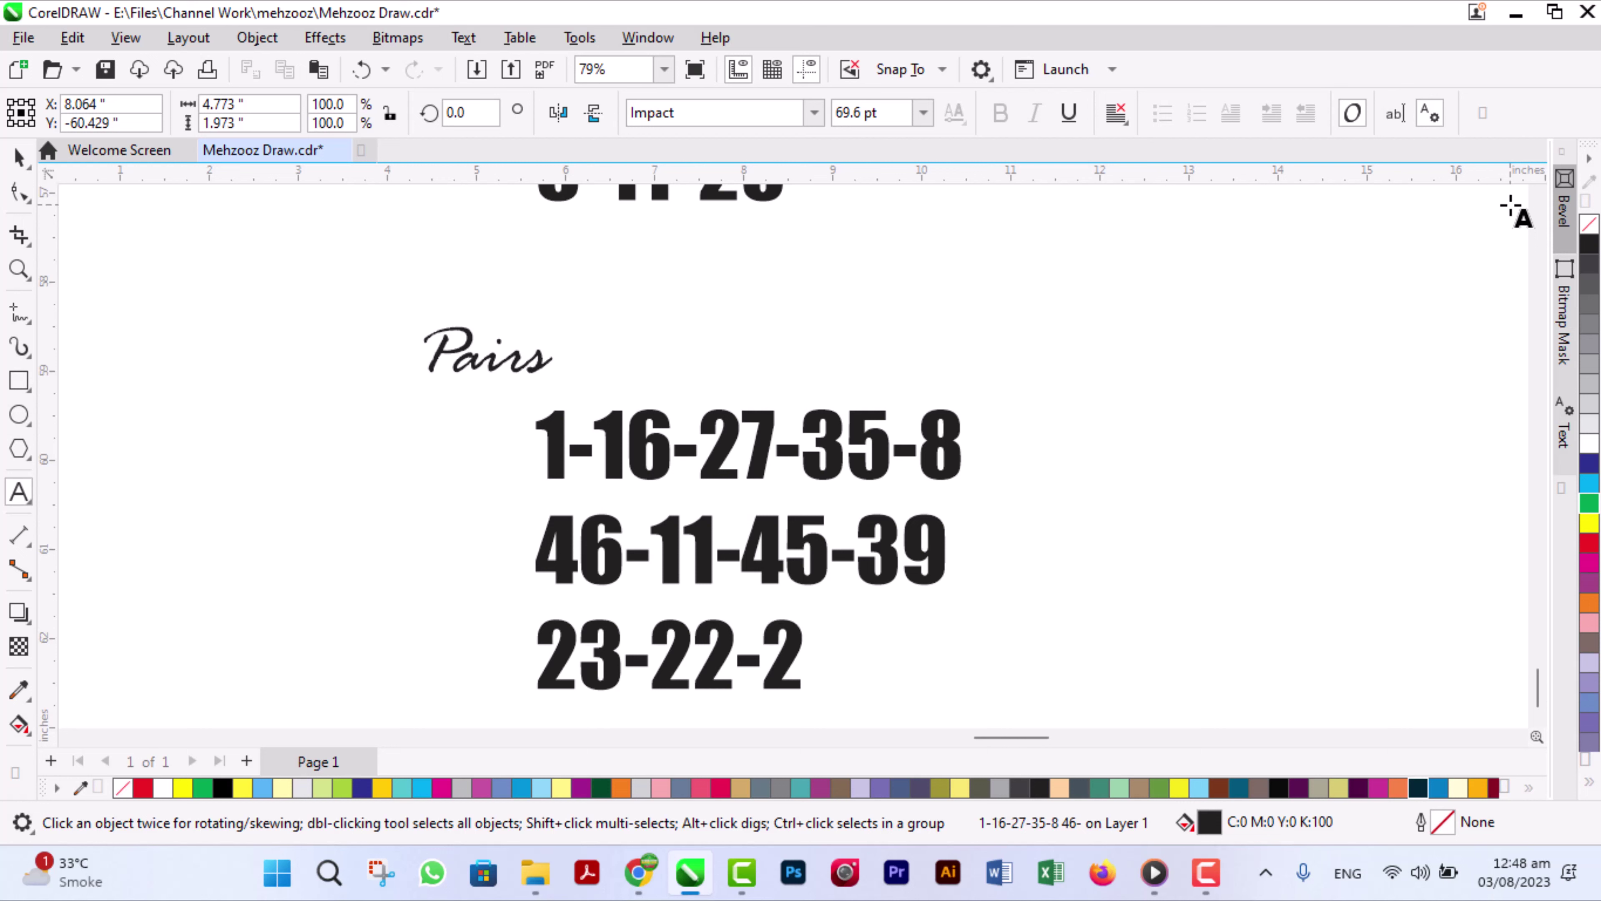
{"action": "key", "text": "BackSpace"}
{"action": "type", "text": "1"}
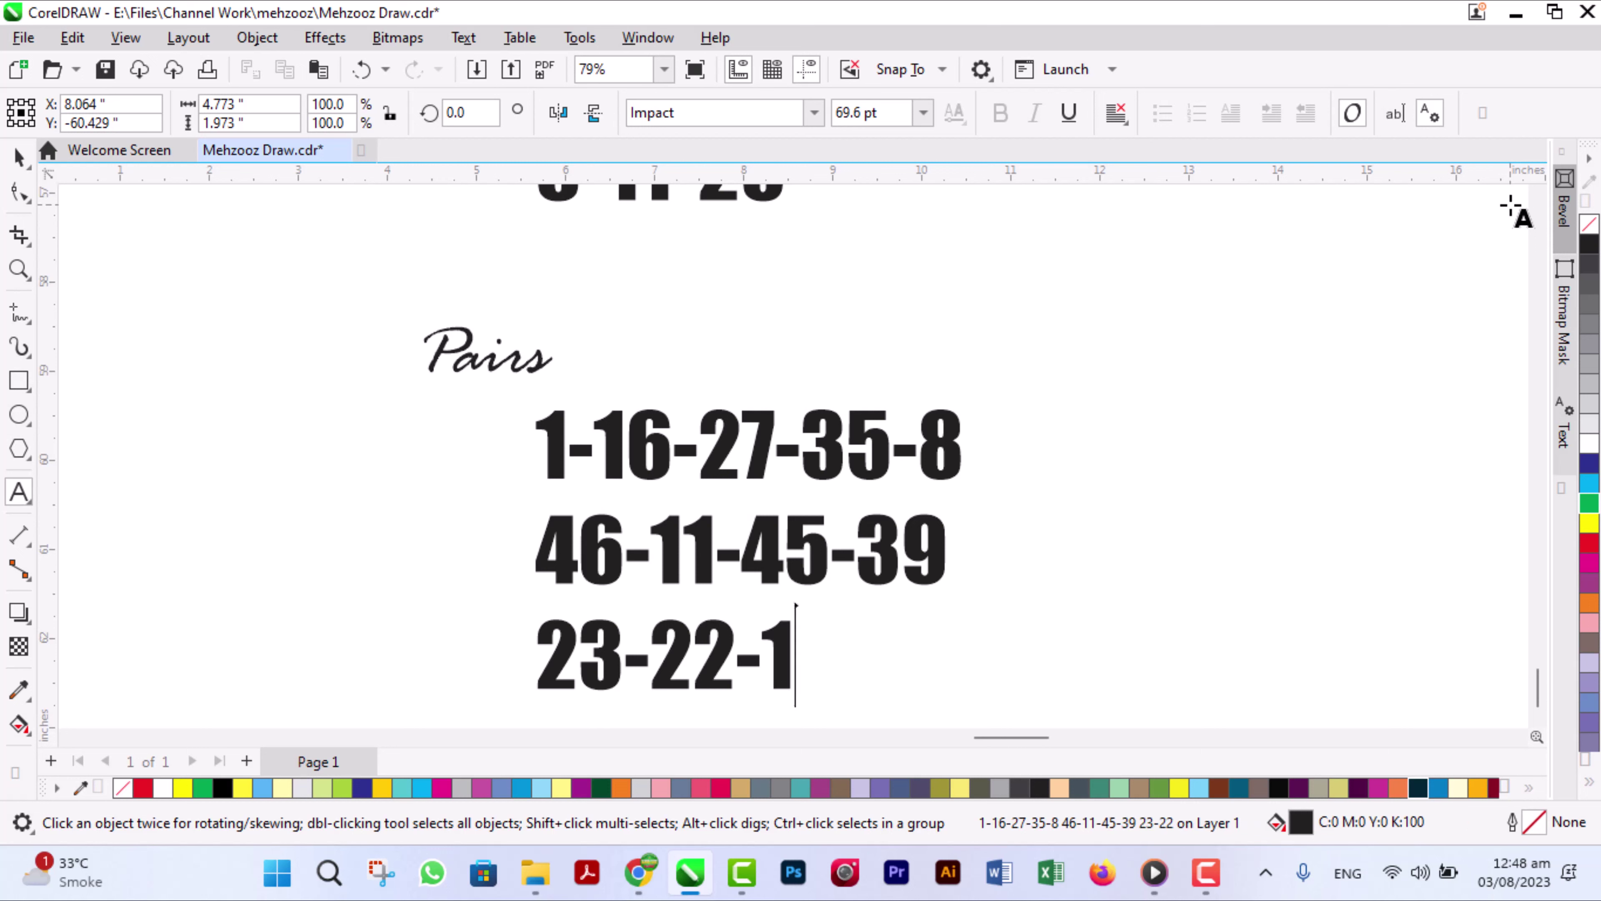
{"action": "type", "text": "-8-"}
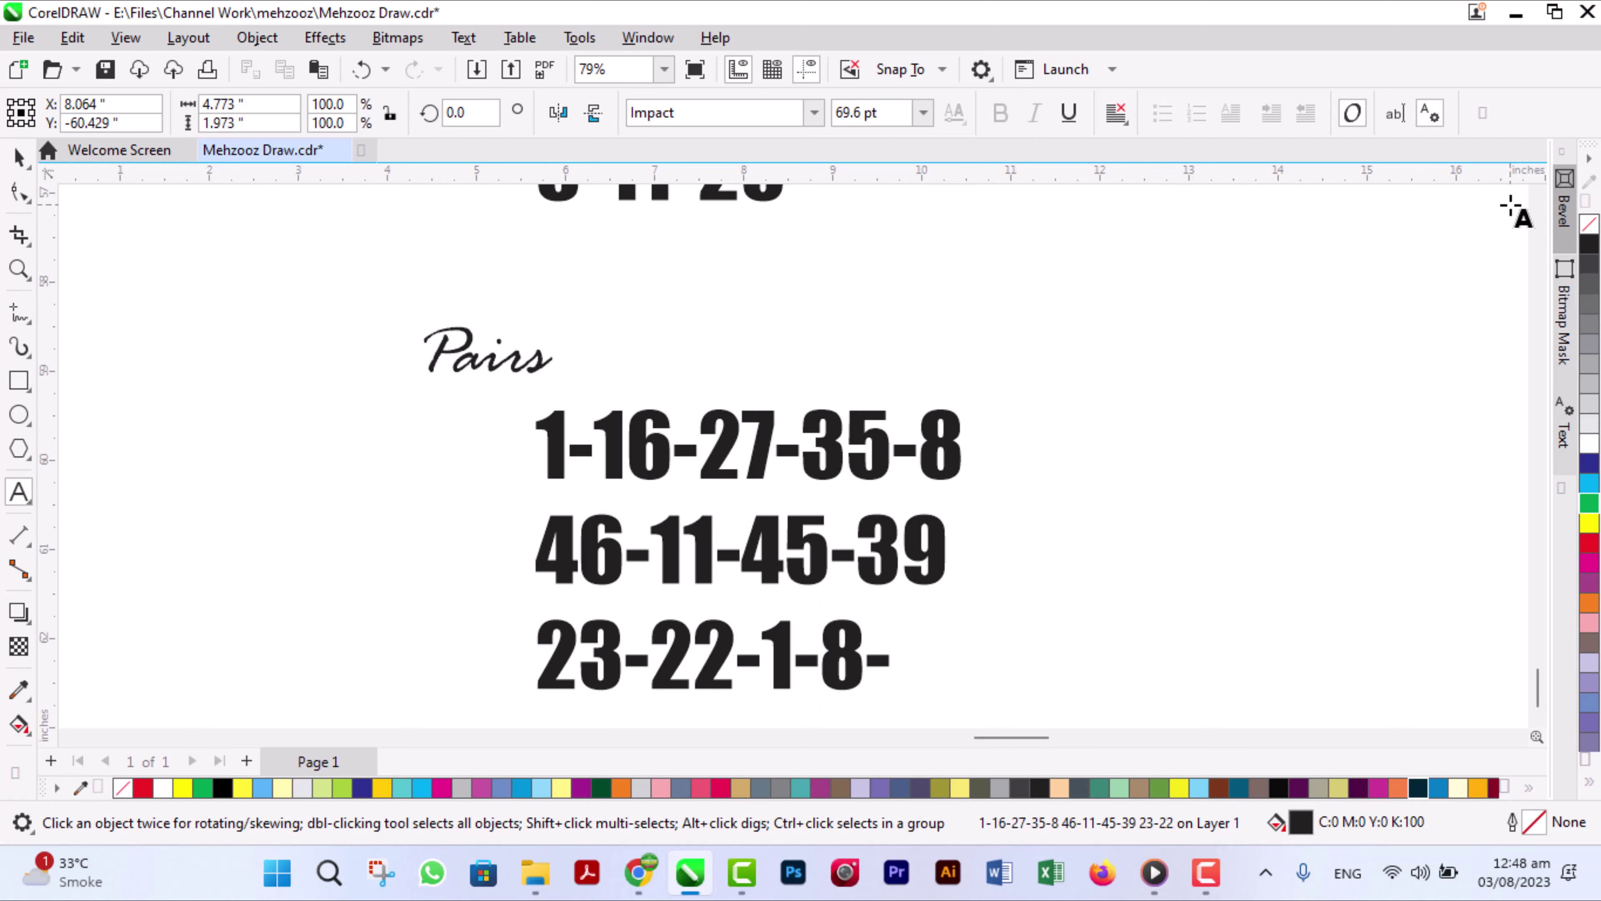
{"action": "type", "text": "5"}
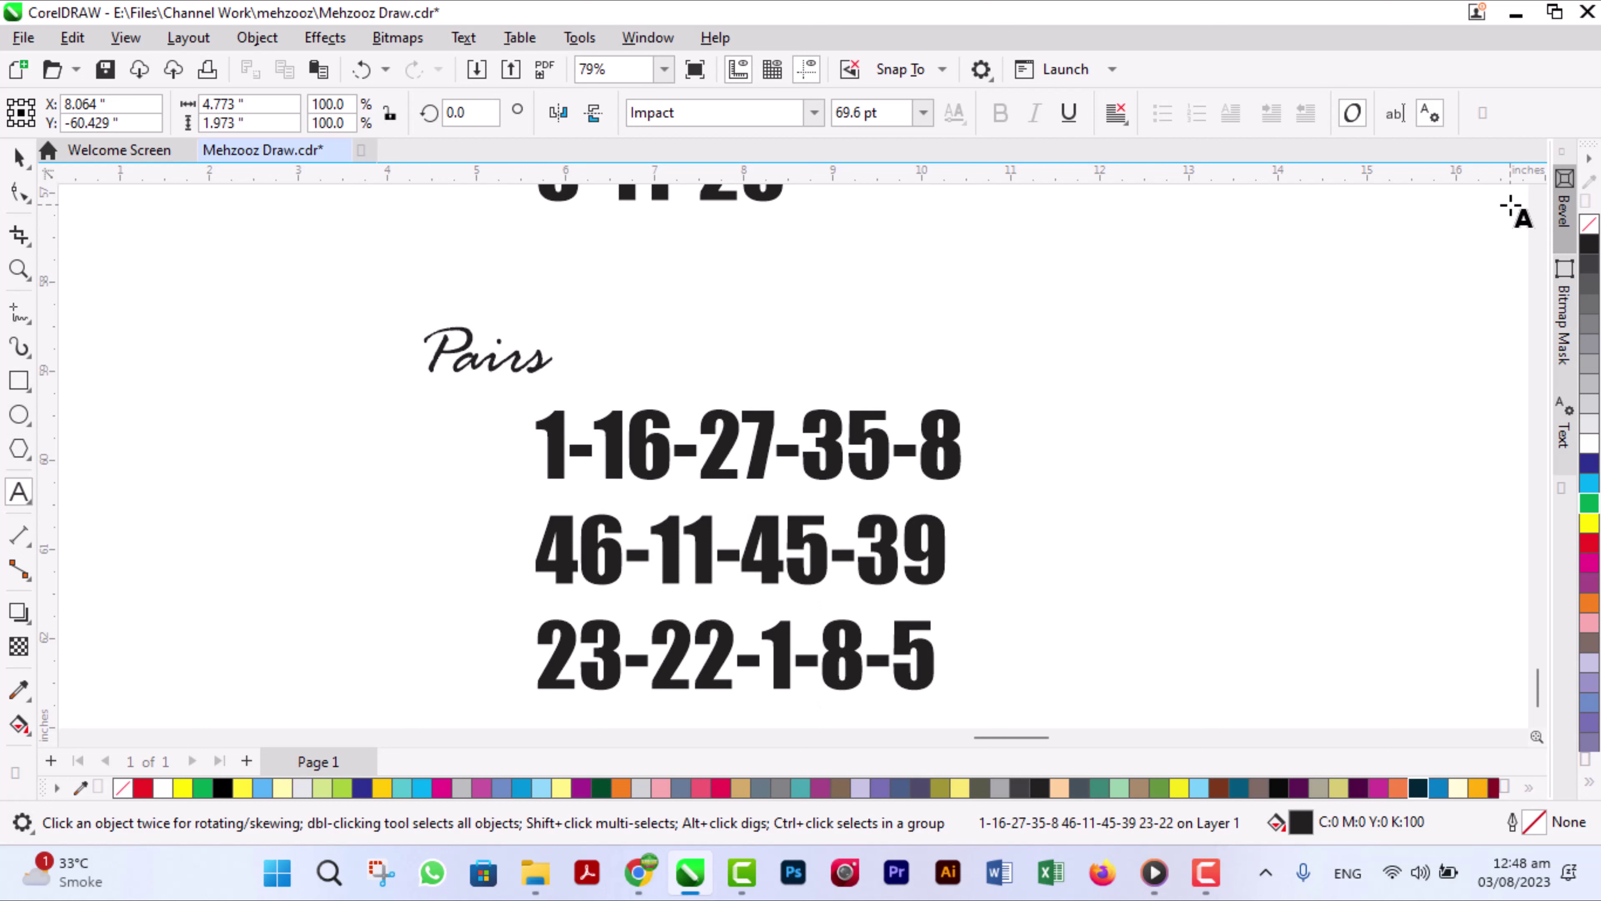
{"action": "key", "text": "ctrl+space"}
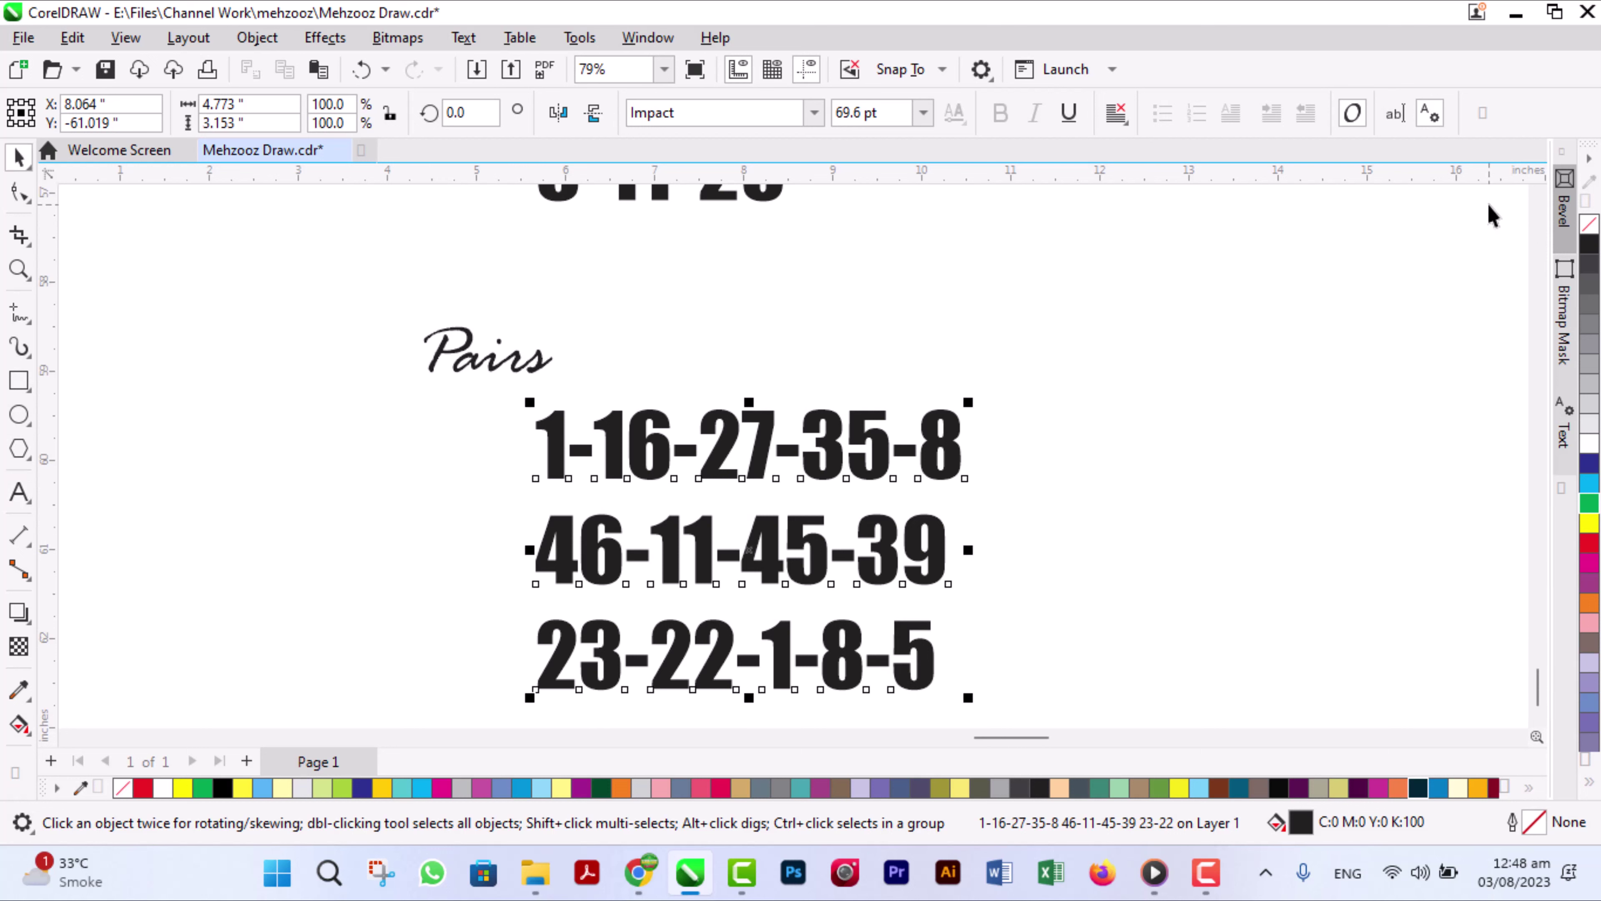
Duplicate the "Pairs" heading straight down, below its three number lines.
{"action": "left_click", "coordinate": [527, 378]}
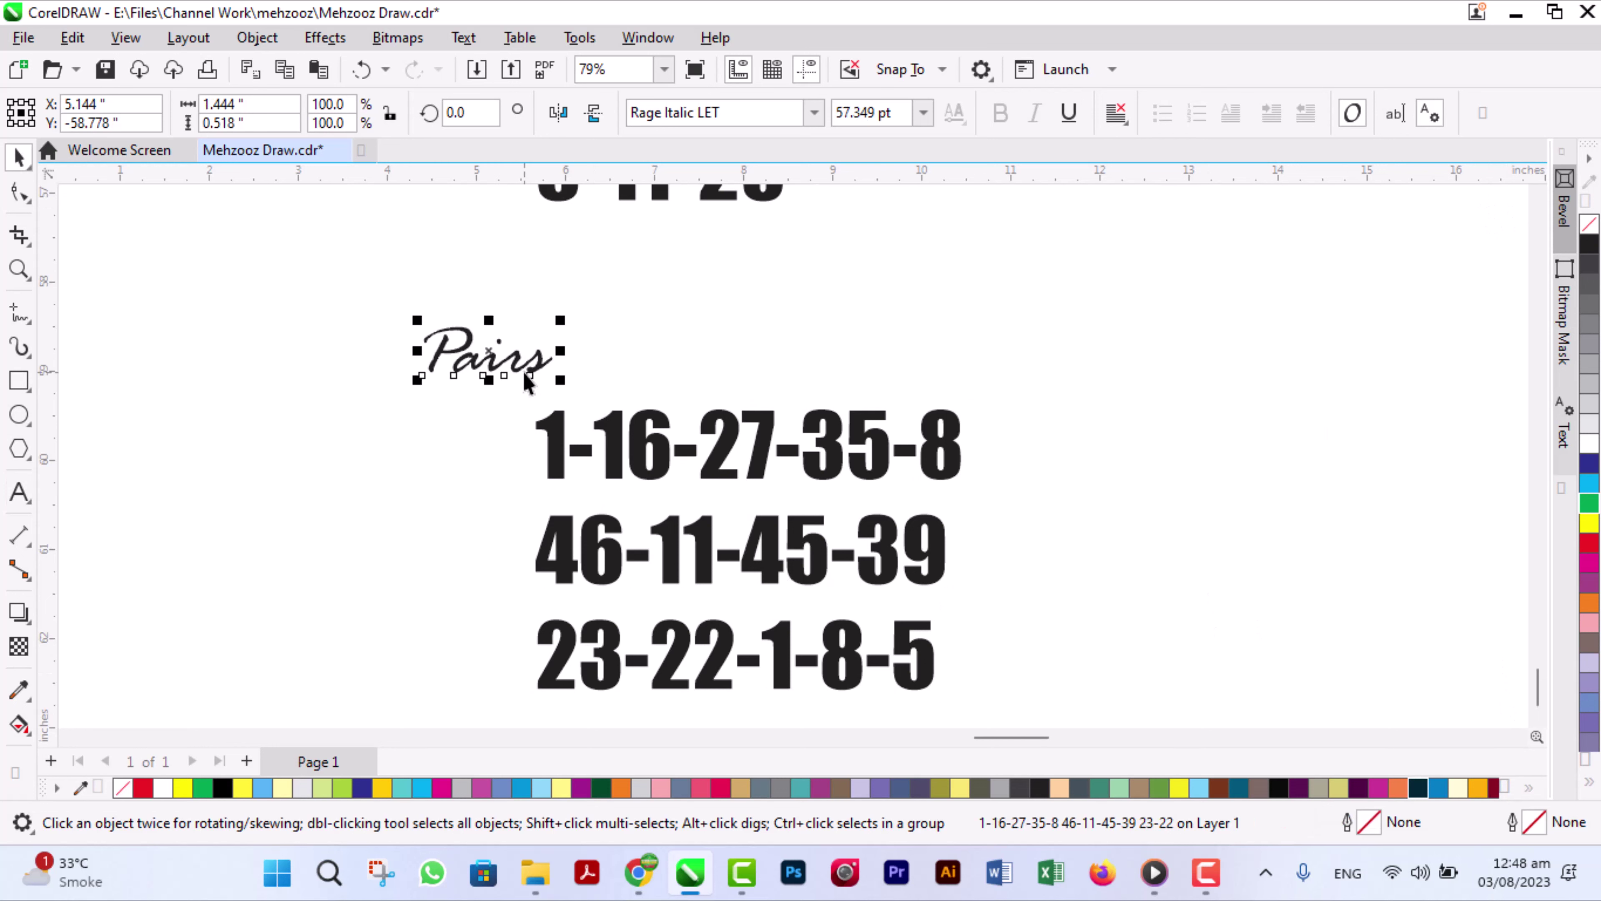
{"action": "scroll", "coordinate": [1536, 730], "scroll_direction": "down", "scroll_amount": 3}
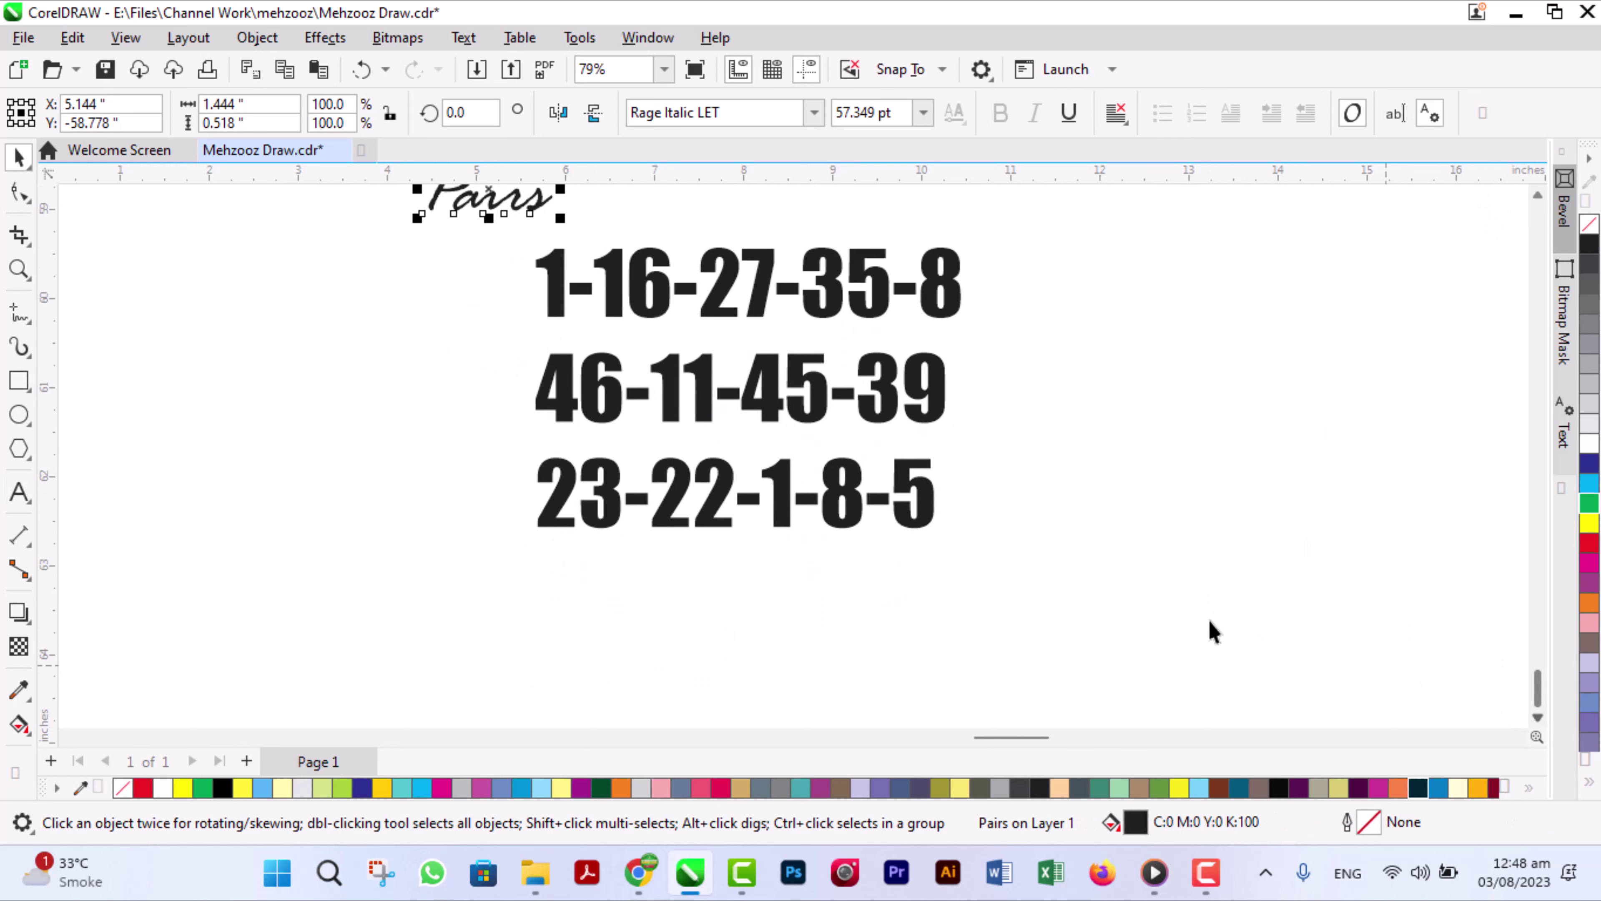
{"action": "left_click_drag", "start_coordinate": [485, 193], "coordinate": [492, 628]}
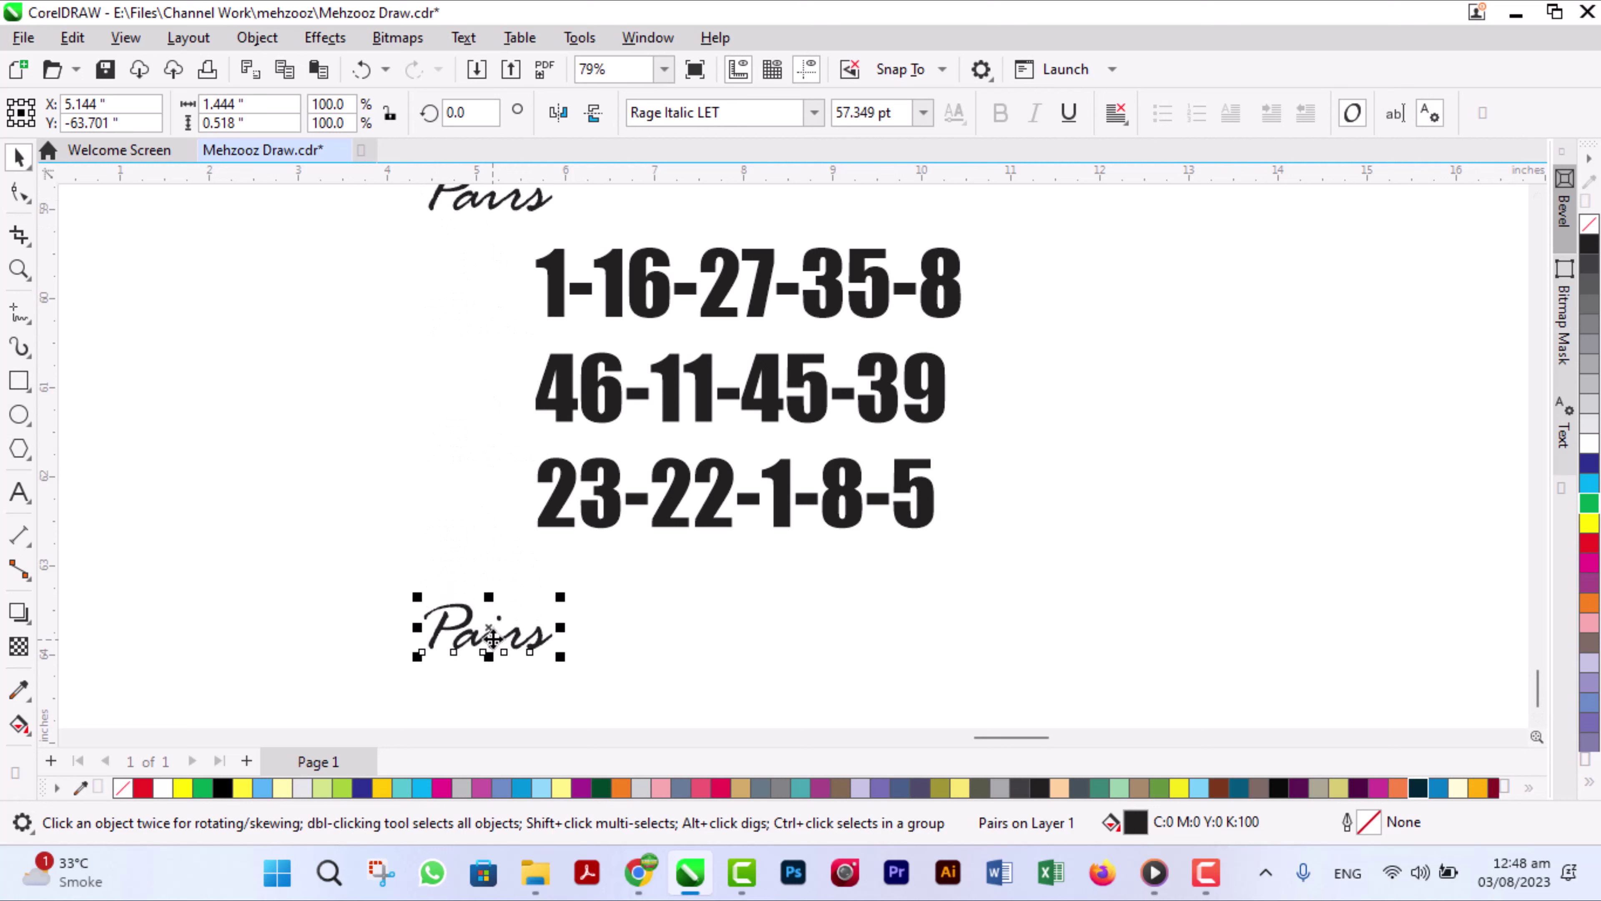
Replace the text of the lower "Pairs" copy with "My Most Favorite Ideas".
{"action": "double_click", "coordinate": [493, 627]}
{"action": "double_click", "coordinate": [493, 627]}
{"action": "type", "text": "M"}
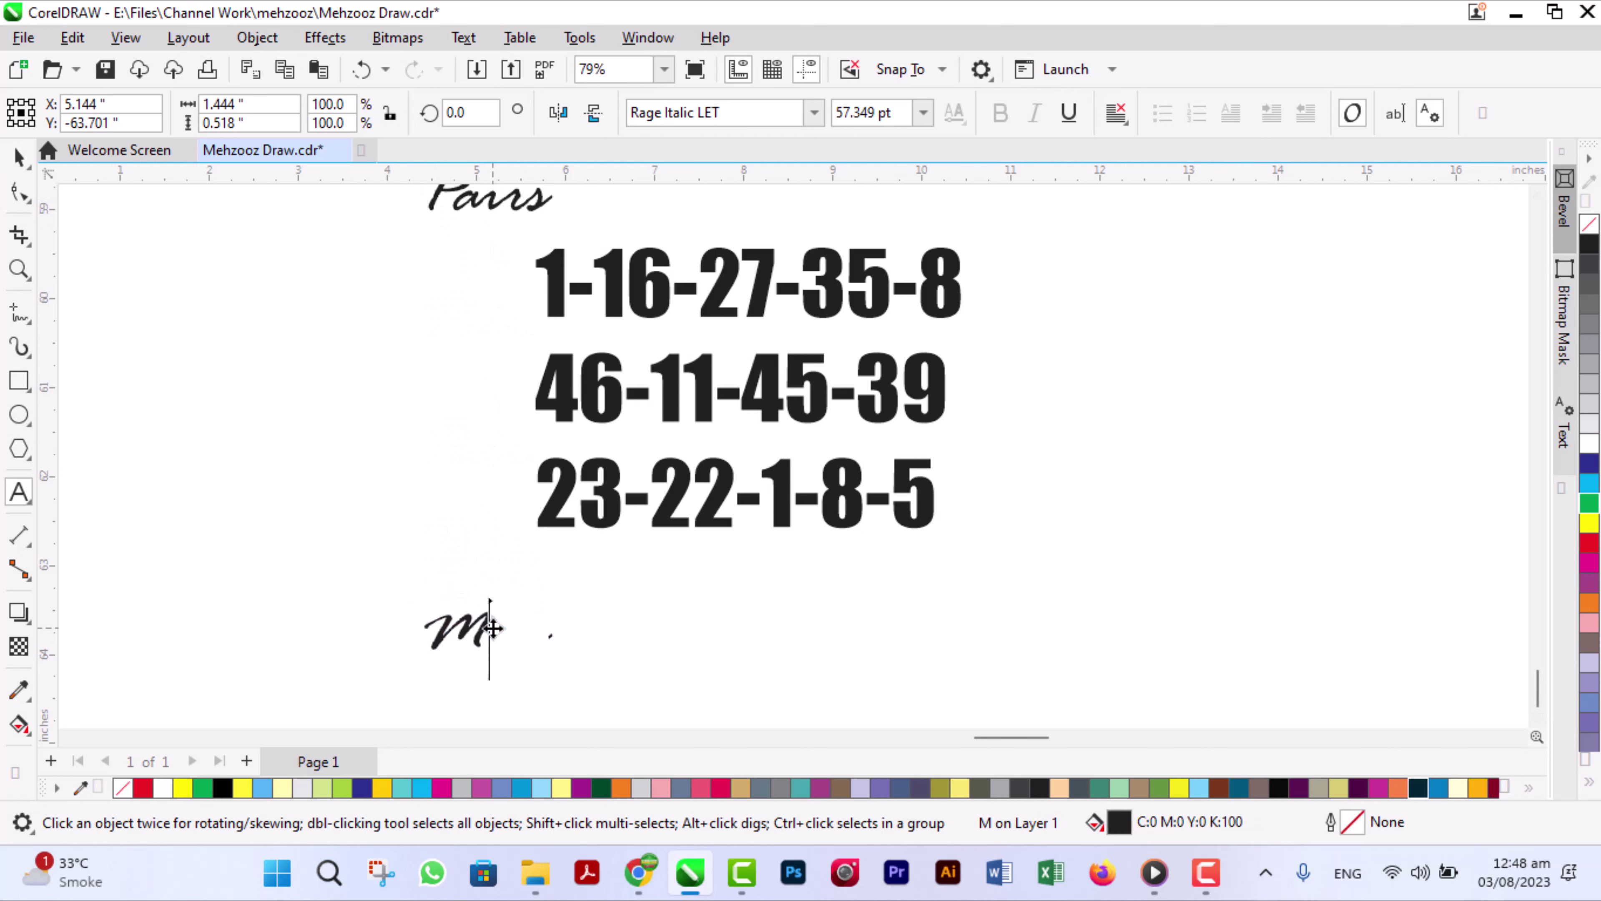
{"action": "type", "text": "y Most Fav"}
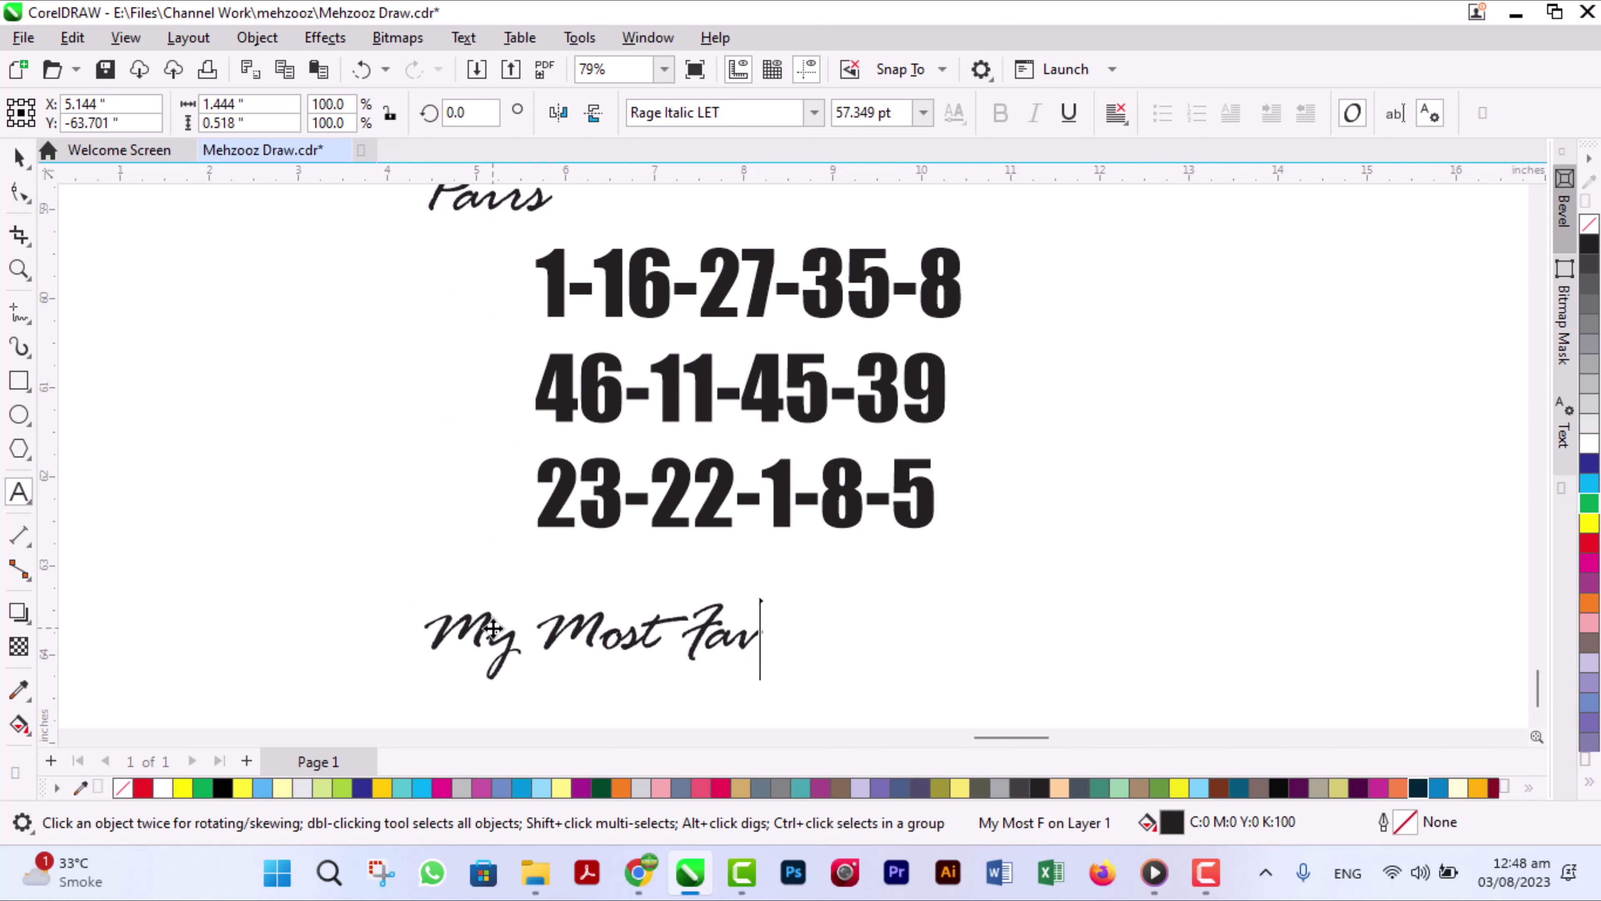
{"action": "type", "text": "orite Iddea"}
{"action": "key", "text": "BackSpace"}
{"action": "key", "text": "BackSpace"}
{"action": "key", "text": "BackSpace"}
{"action": "type", "text": "eas"}
{"action": "key", "text": "ctrl+space"}
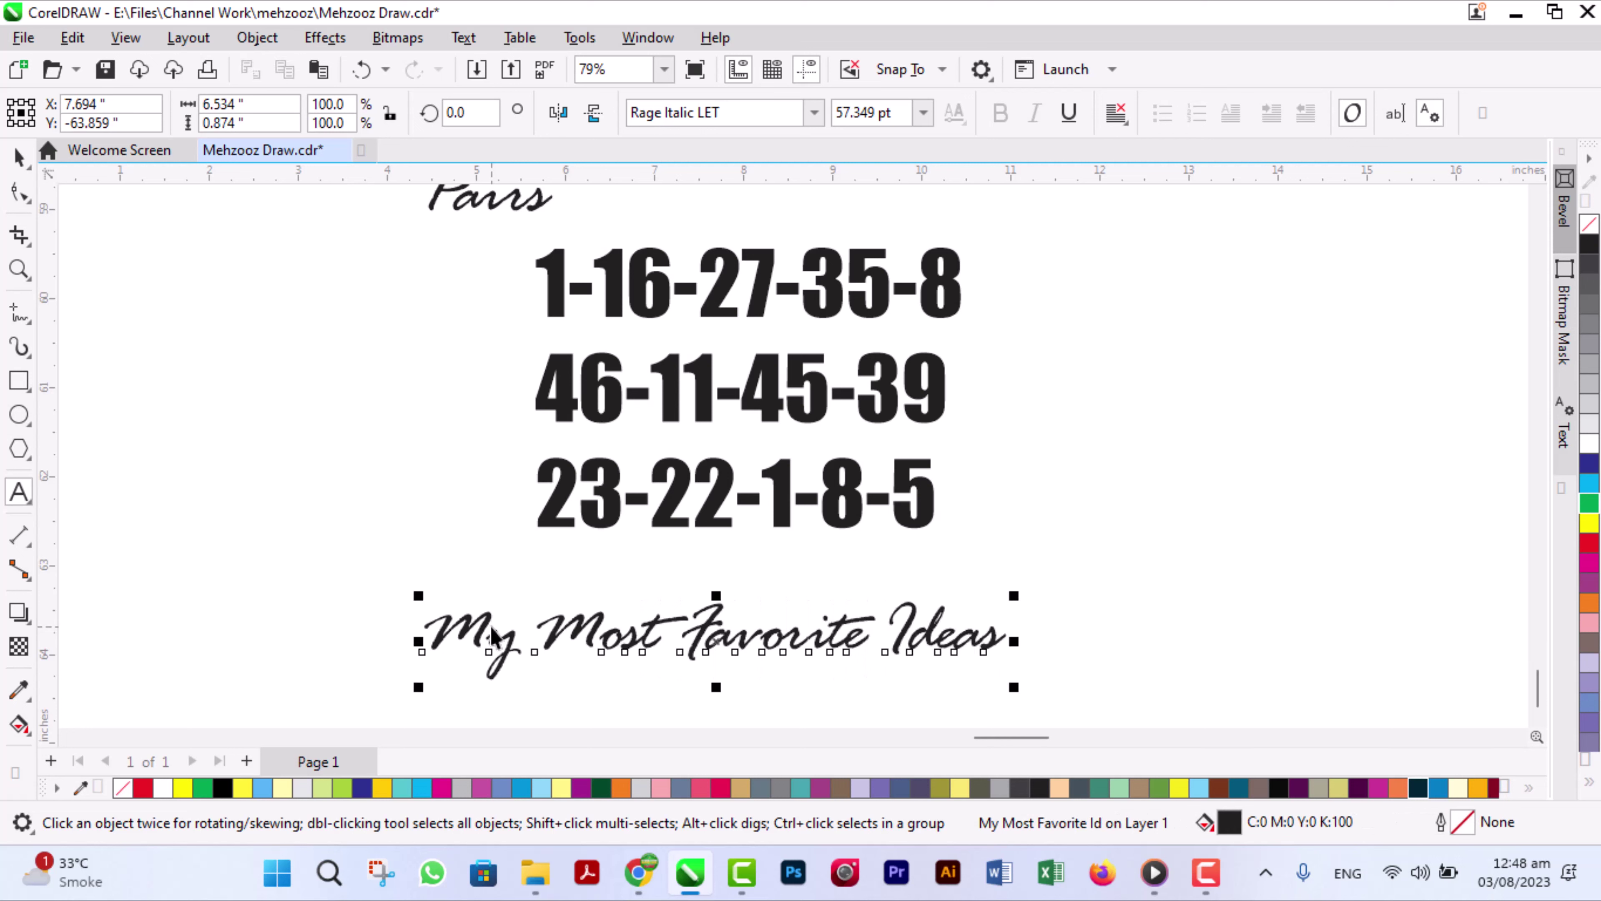
{"action": "left_click", "coordinate": [1074, 440]}
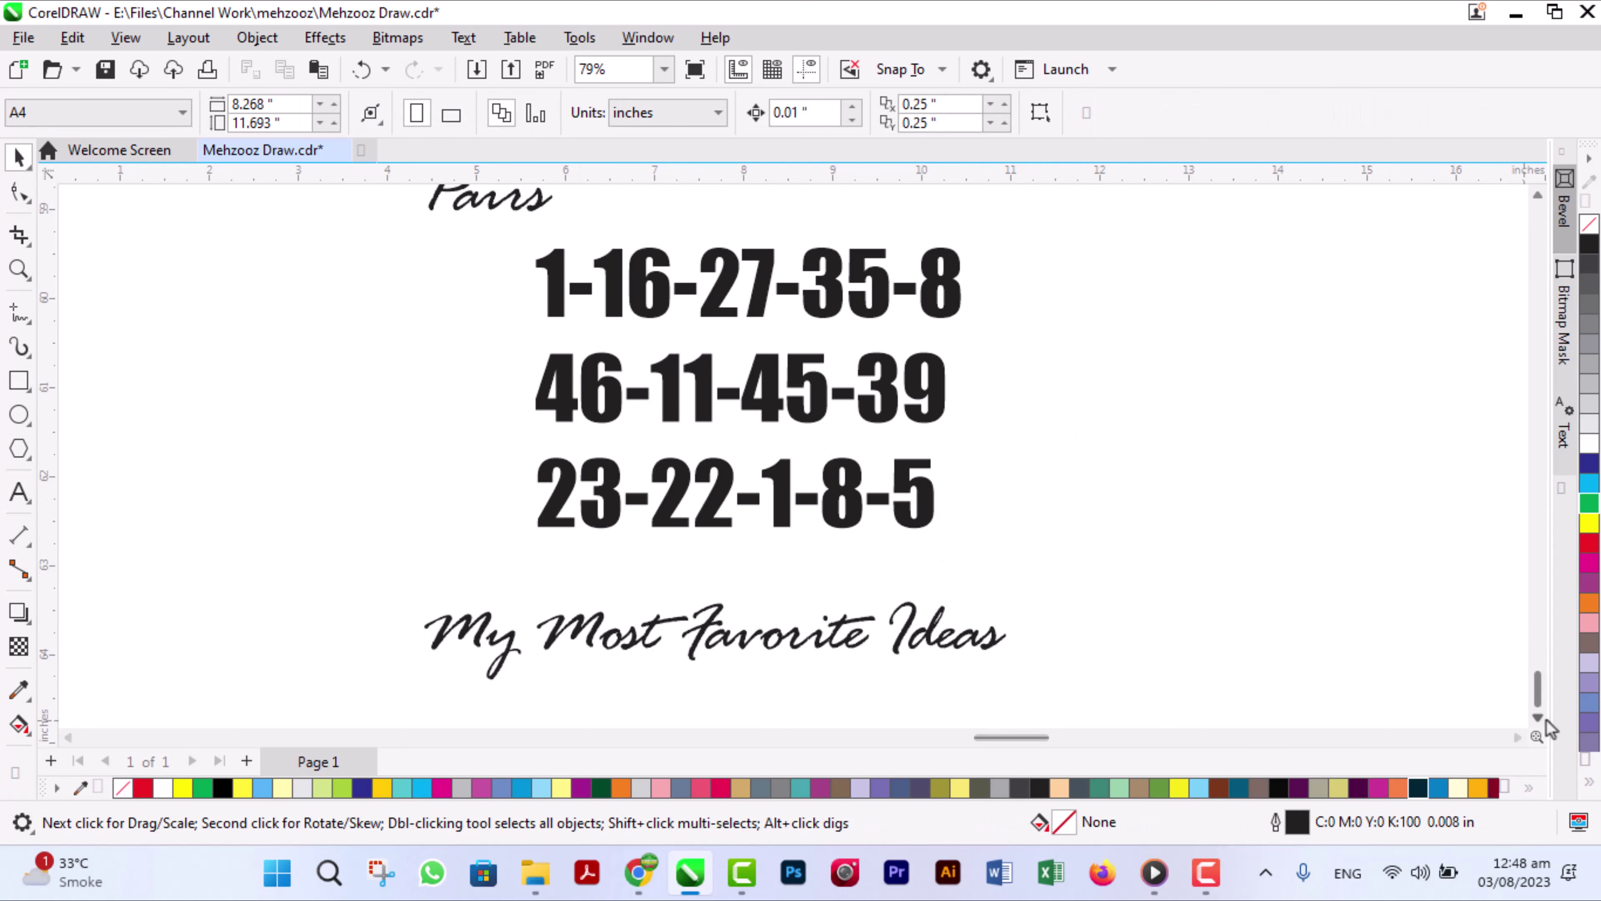
Duplicate the "My Most Favorite Ideas" heading just below itself and fill the copy with red.
{"action": "scroll", "coordinate": [1542, 716], "scroll_direction": "down", "scroll_amount": 3}
{"action": "scroll", "coordinate": [828, 574], "scroll_direction": "up", "scroll_amount": 2}
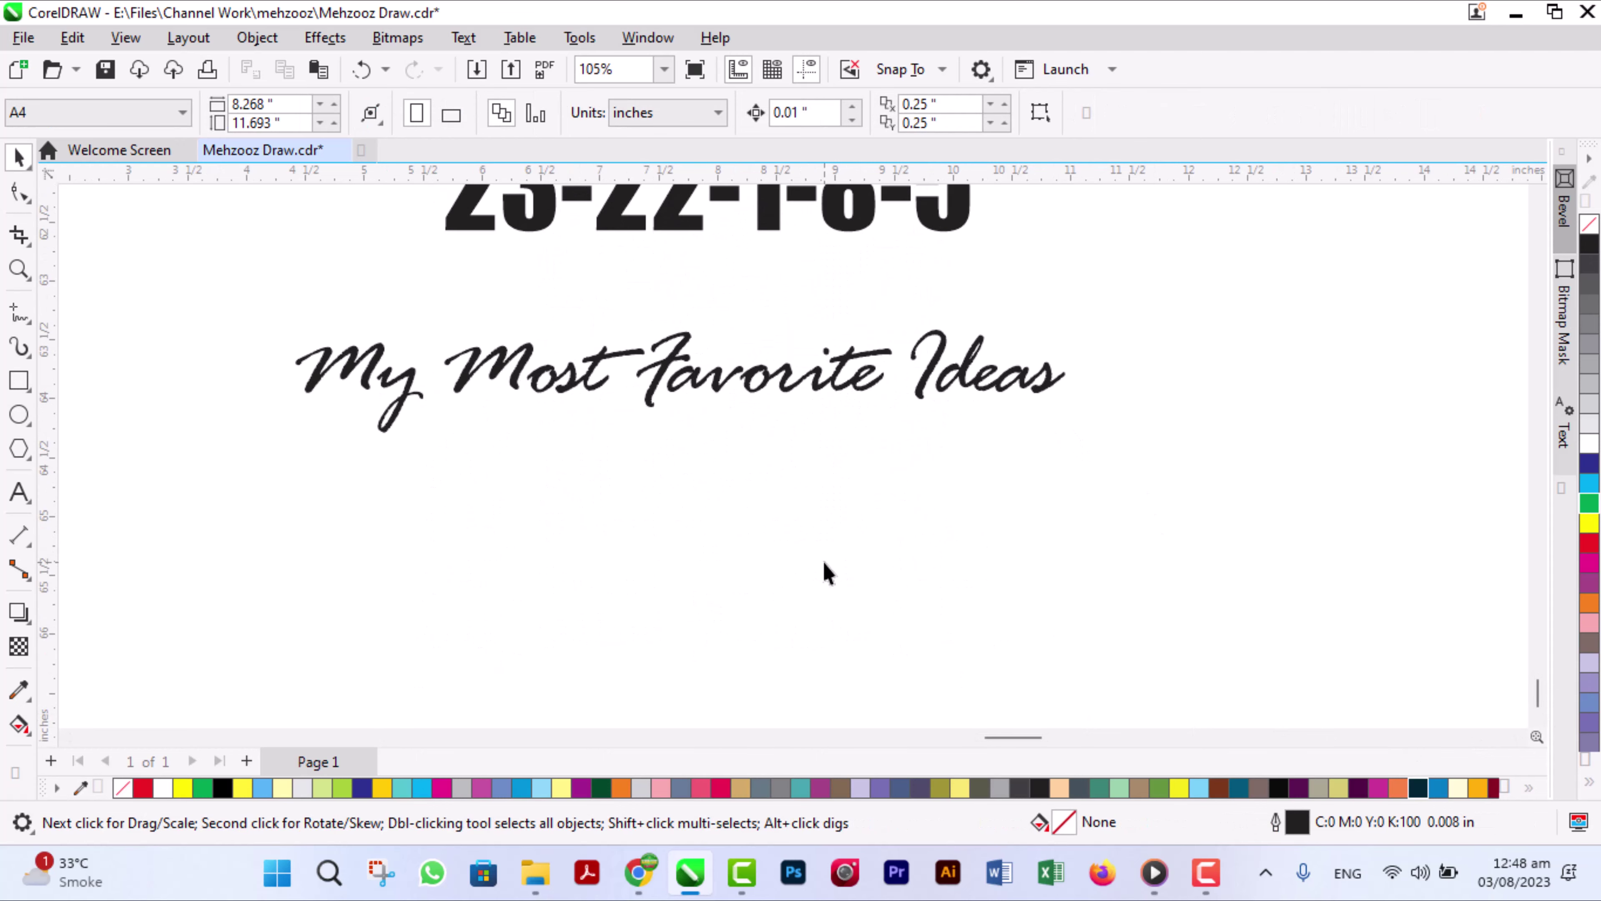
{"action": "left_click_drag", "start_coordinate": [719, 398], "coordinate": [767, 511]}
{"action": "right_click", "coordinate": [767, 511]}
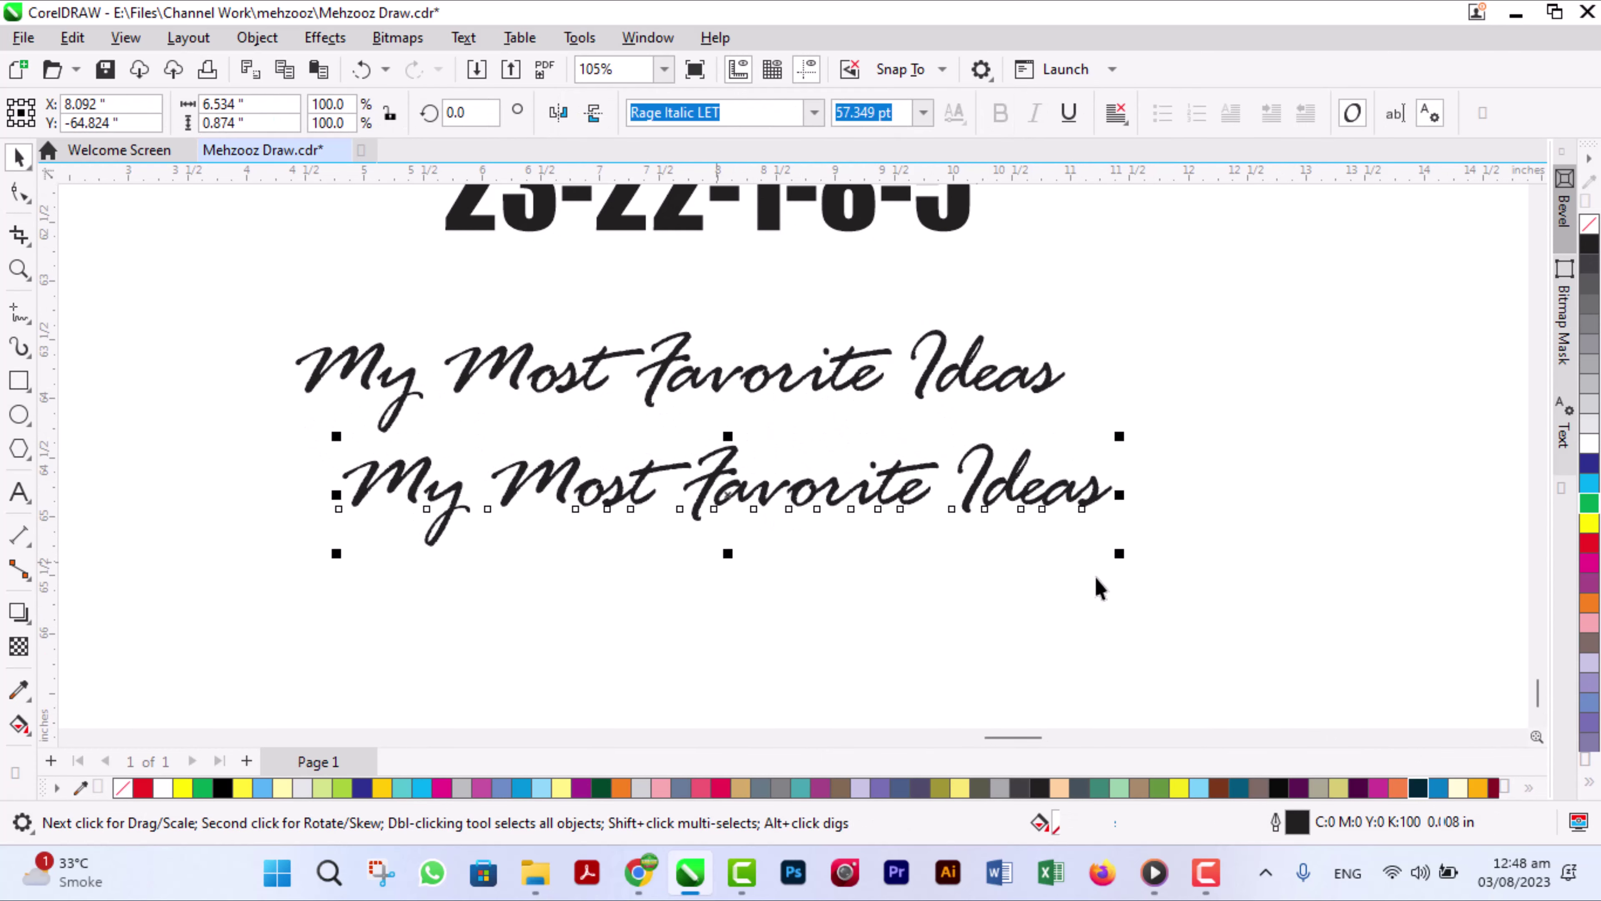
{"action": "left_click", "coordinate": [1589, 549]}
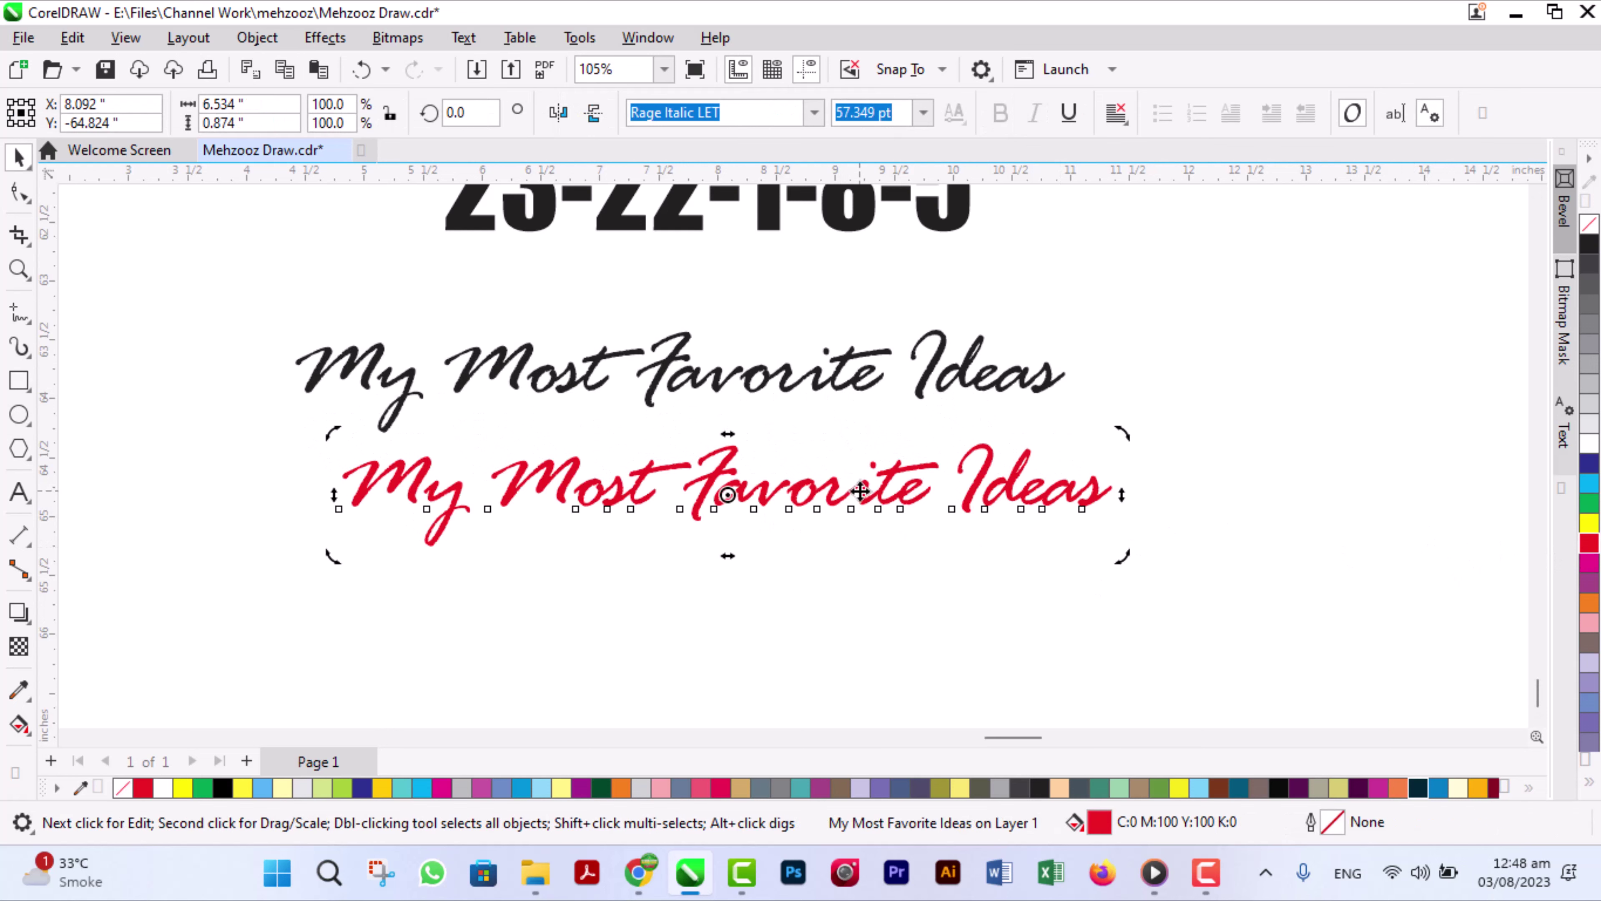
{"action": "double_click", "coordinate": [861, 495]}
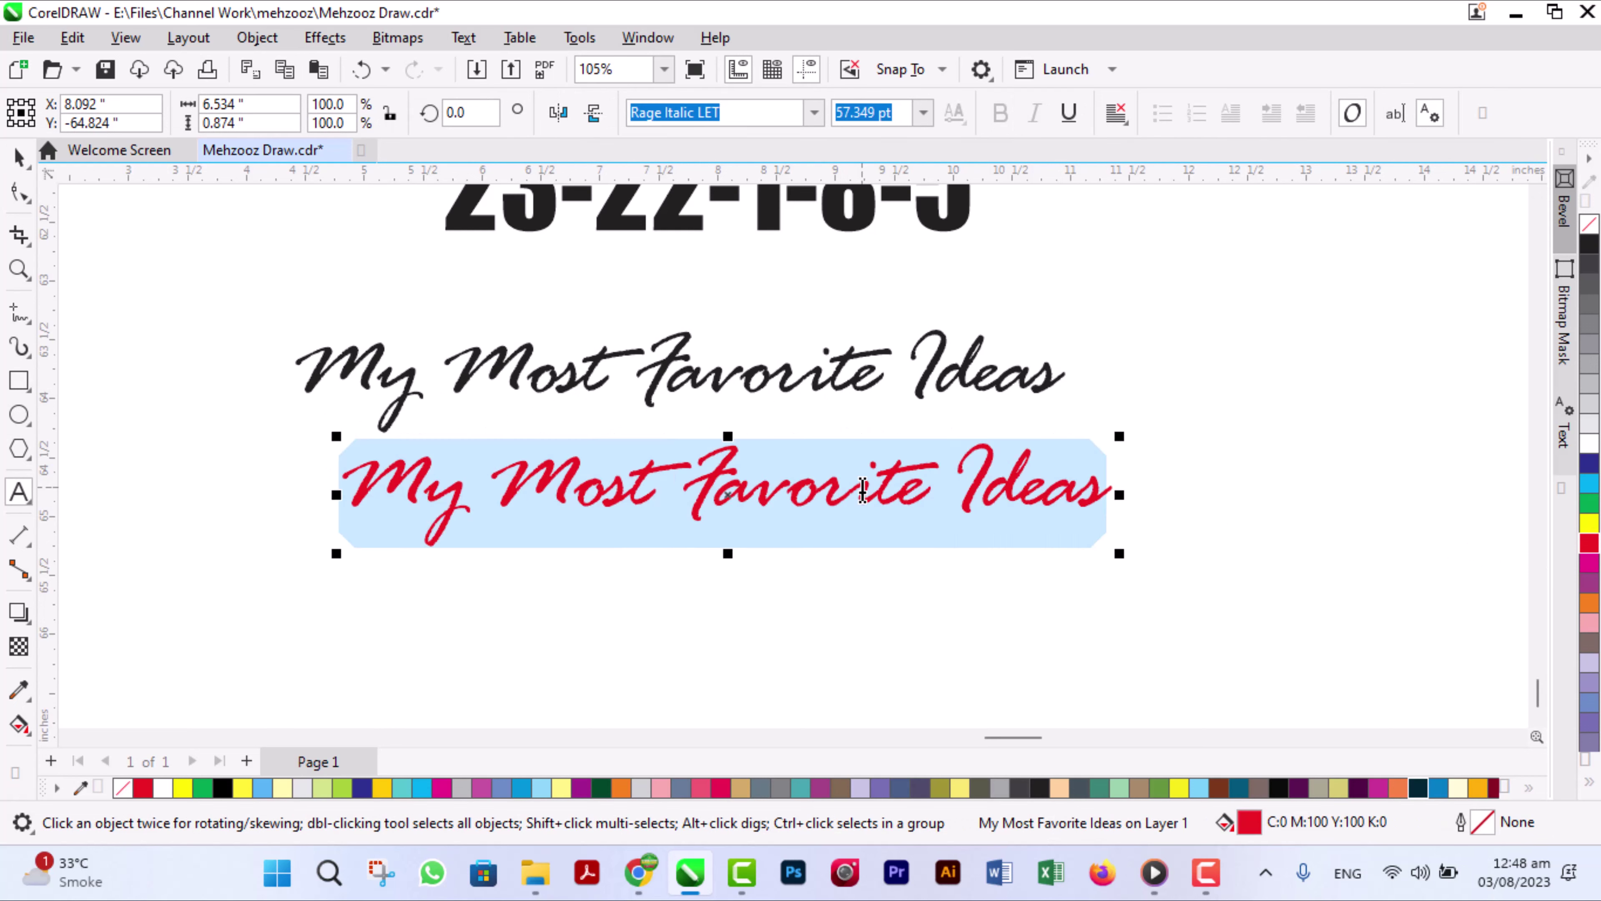
{"action": "type", "text": "22-"}
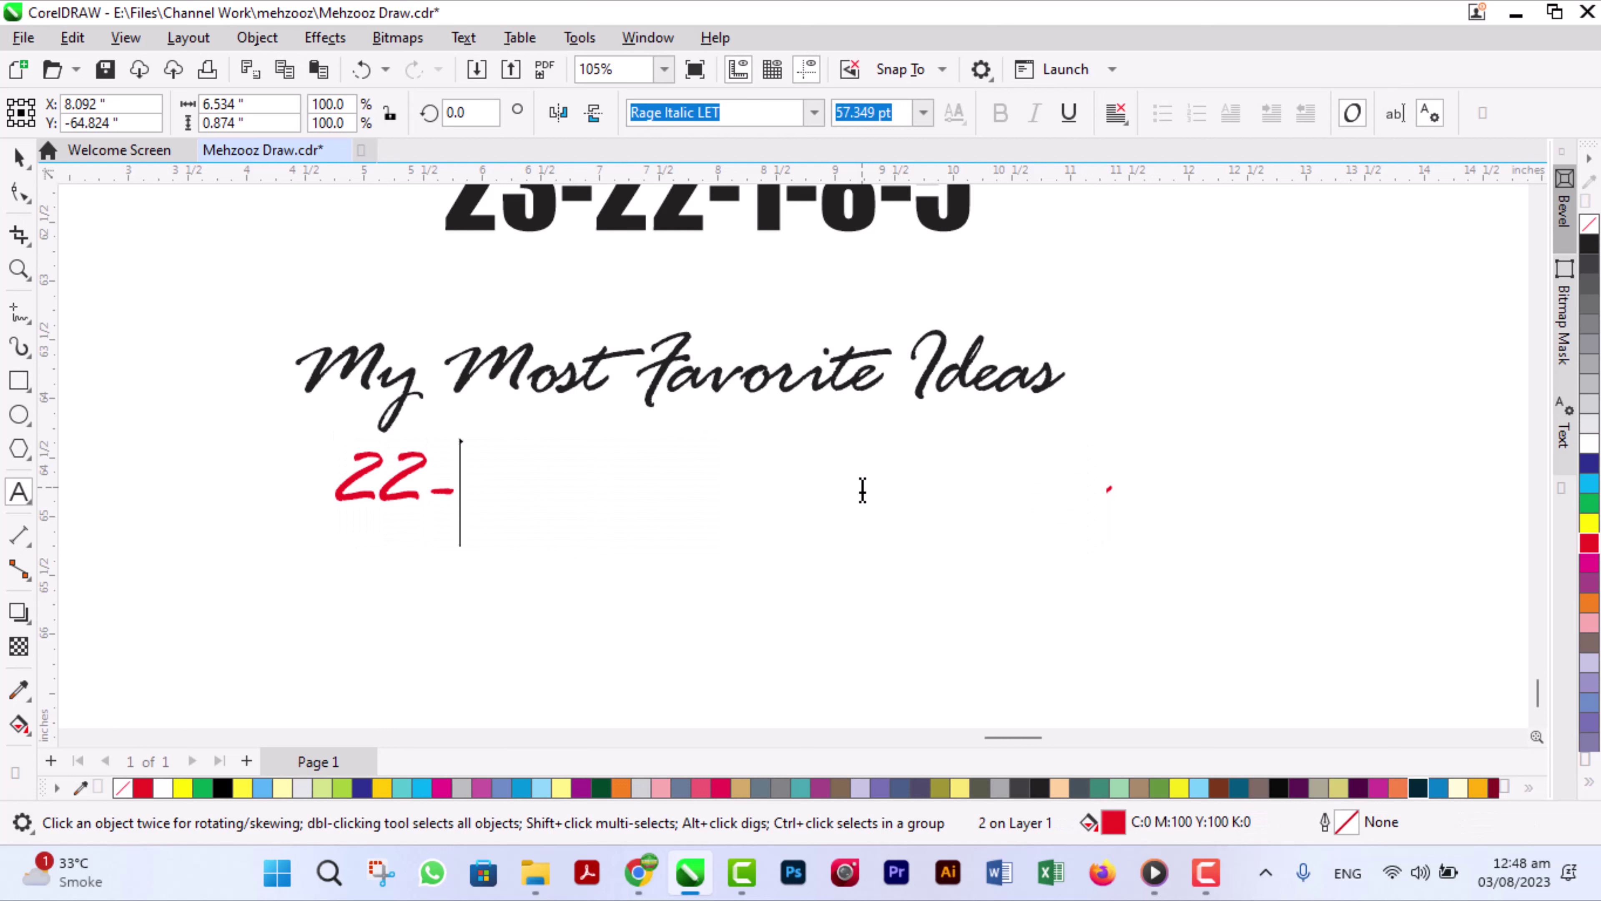
{"action": "type", "text": "23-"}
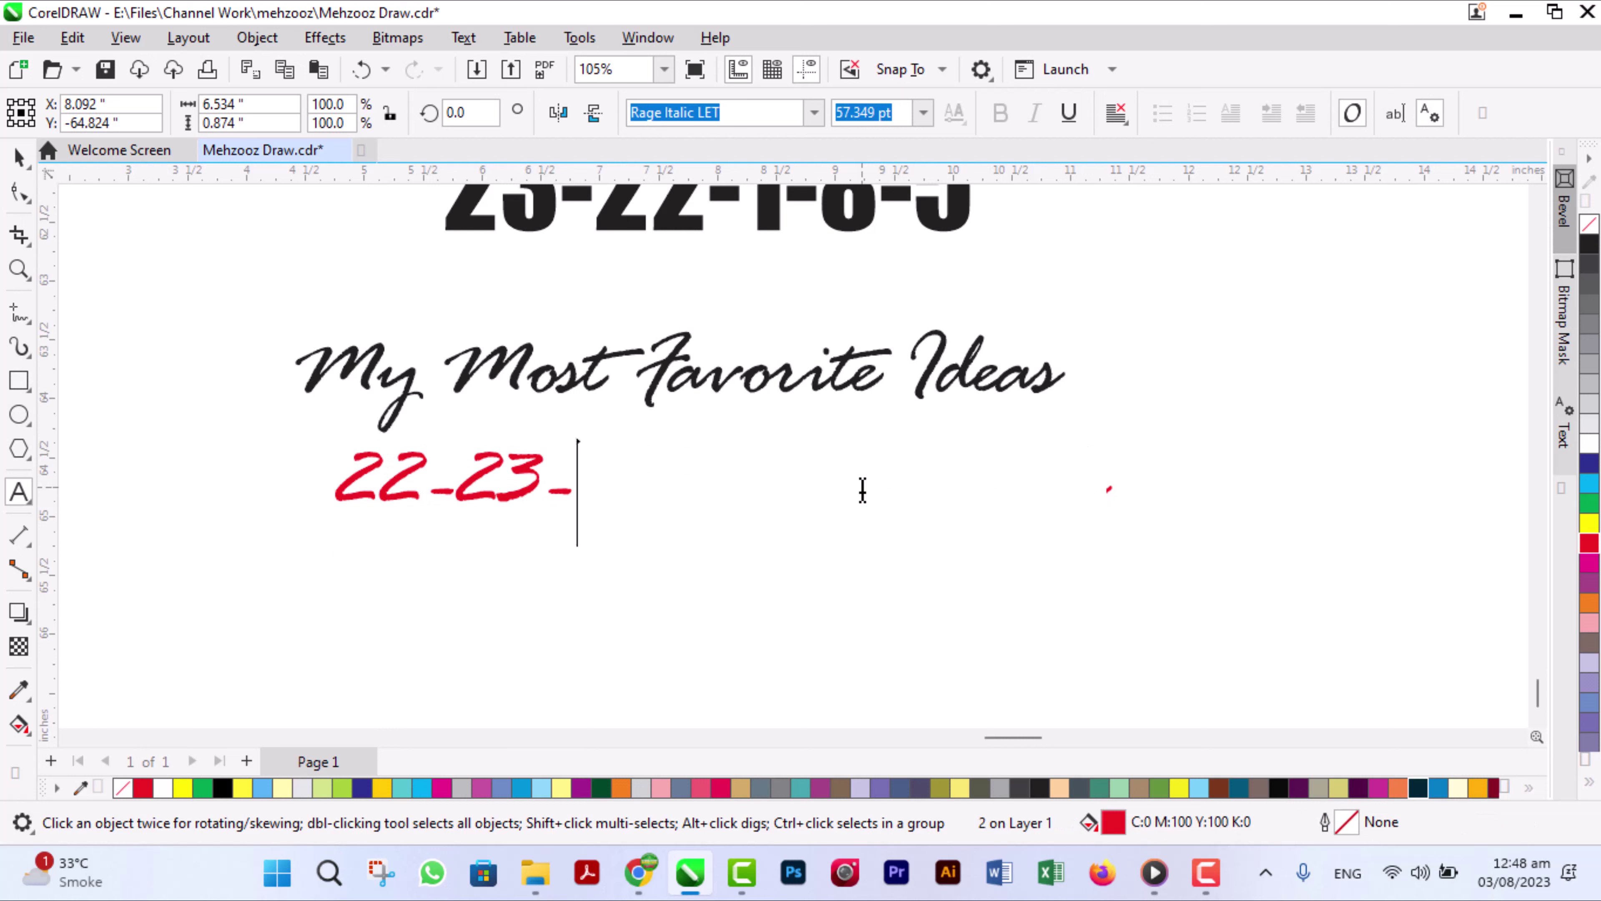
{"action": "type", "text": "27-"}
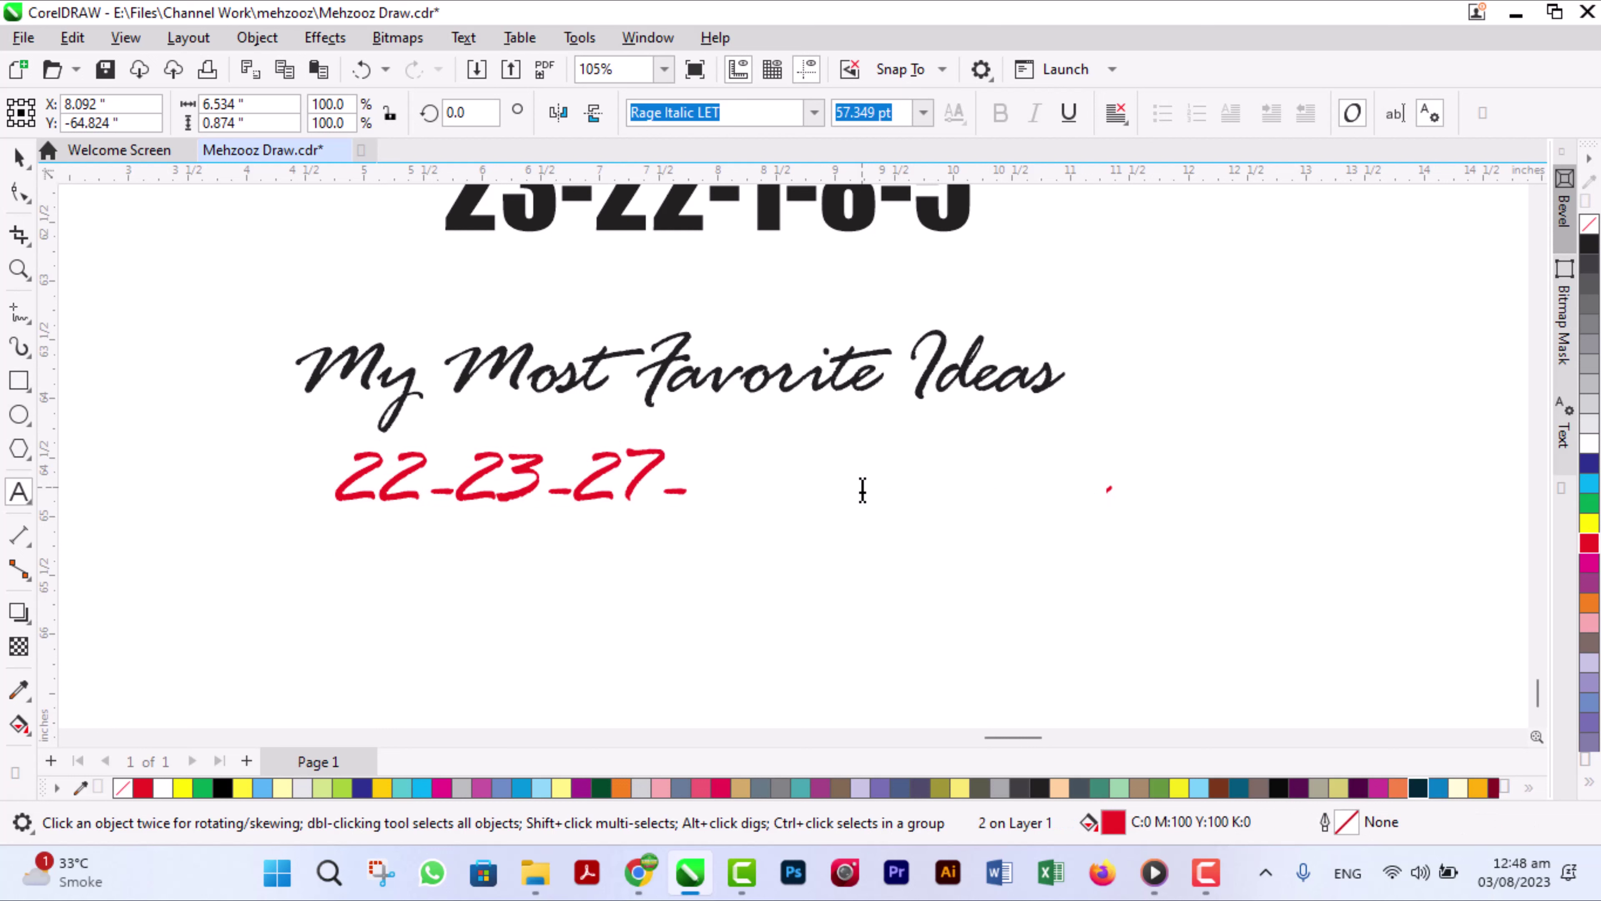
{"action": "type", "text": "37-"}
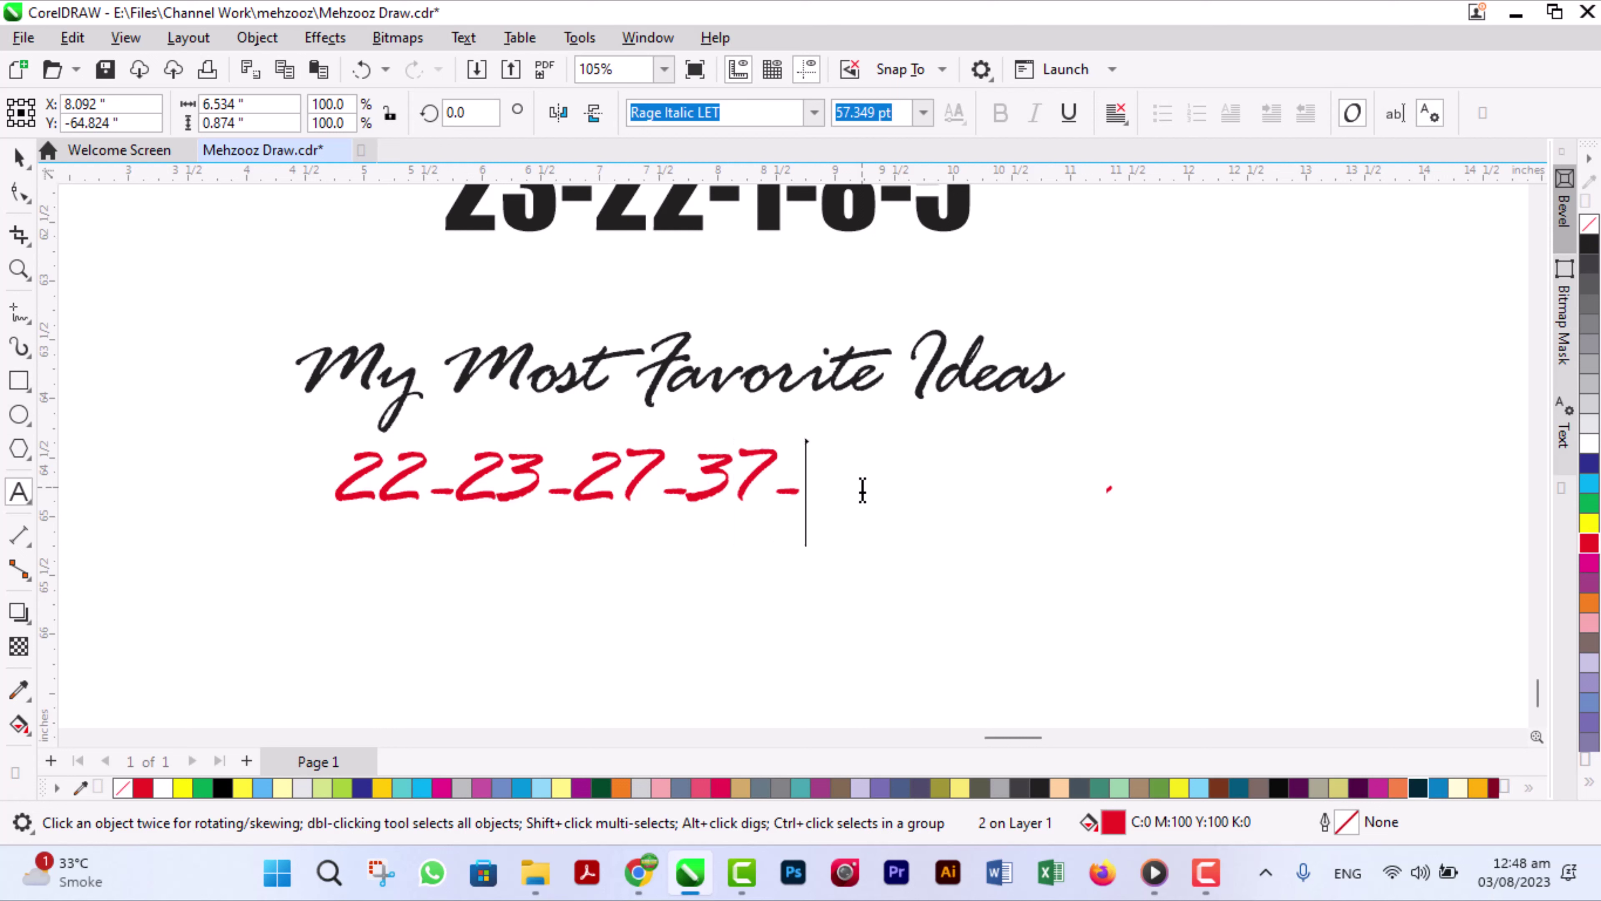
{"action": "type", "text": "5-8-"}
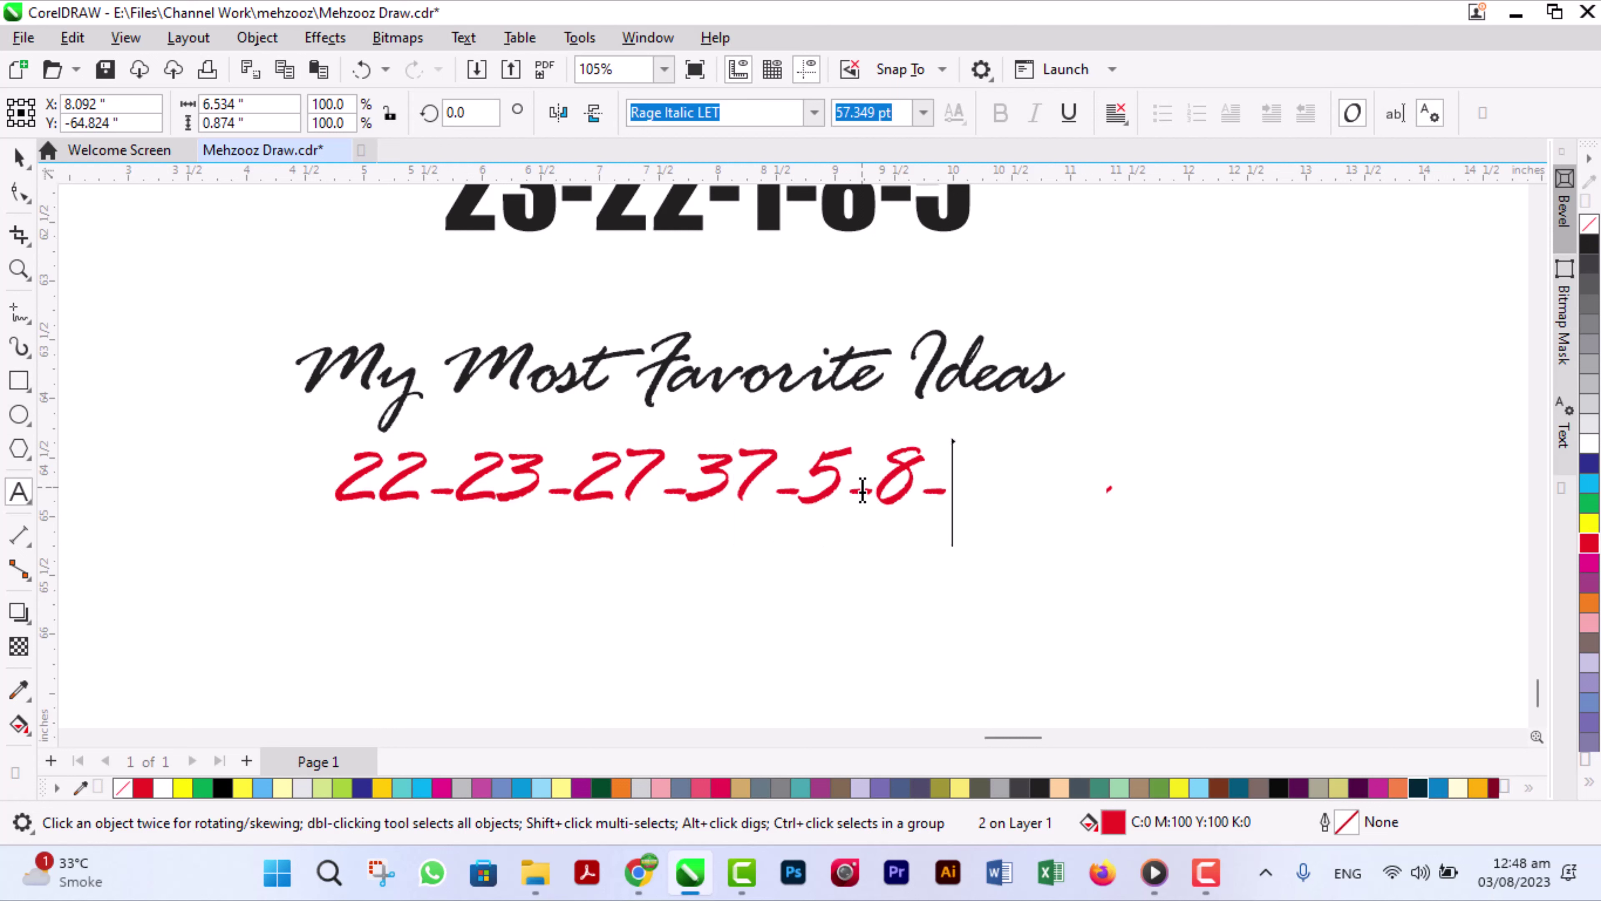
{"action": "type", "text": "1-"}
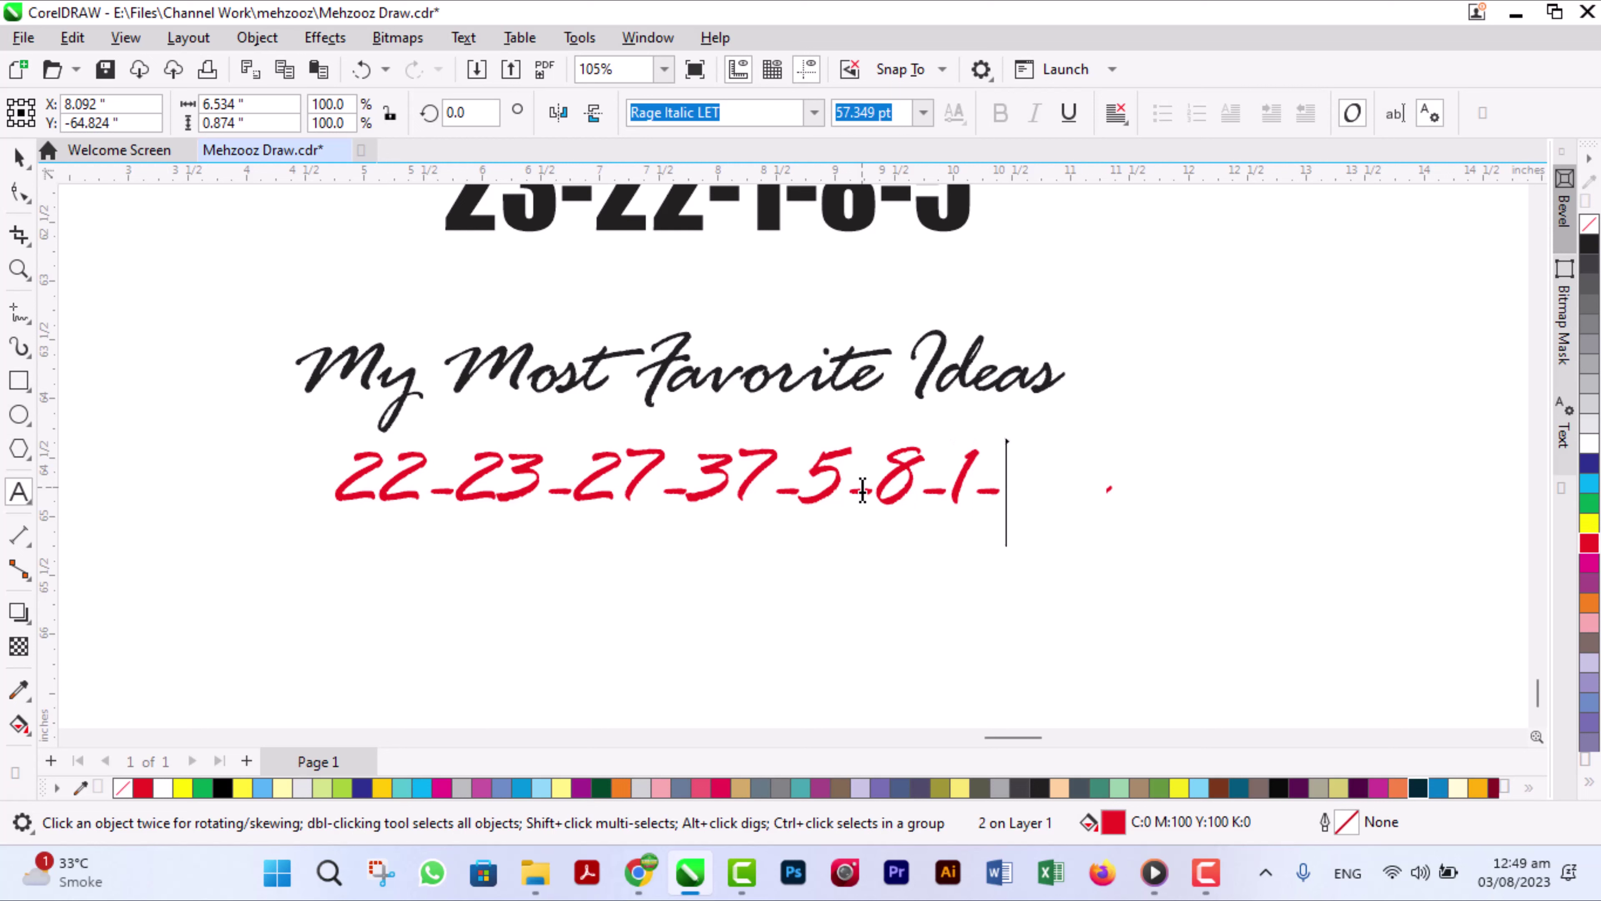